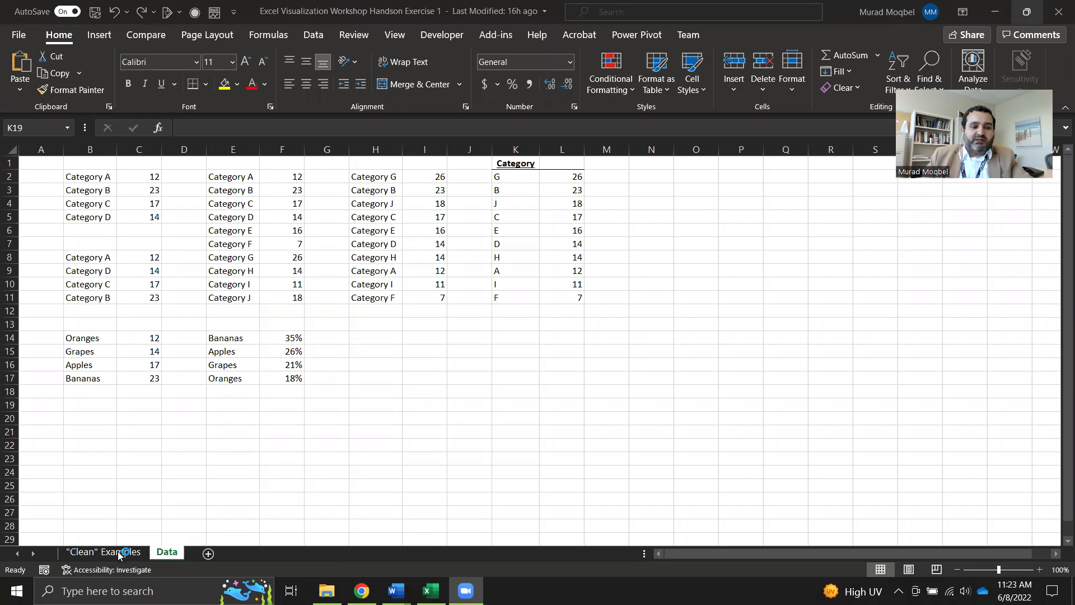
# - Compare the default charts on the "Clean" Examples sheet with the Category A to D source data on the Data sheet
pyautogui.click(119, 553)
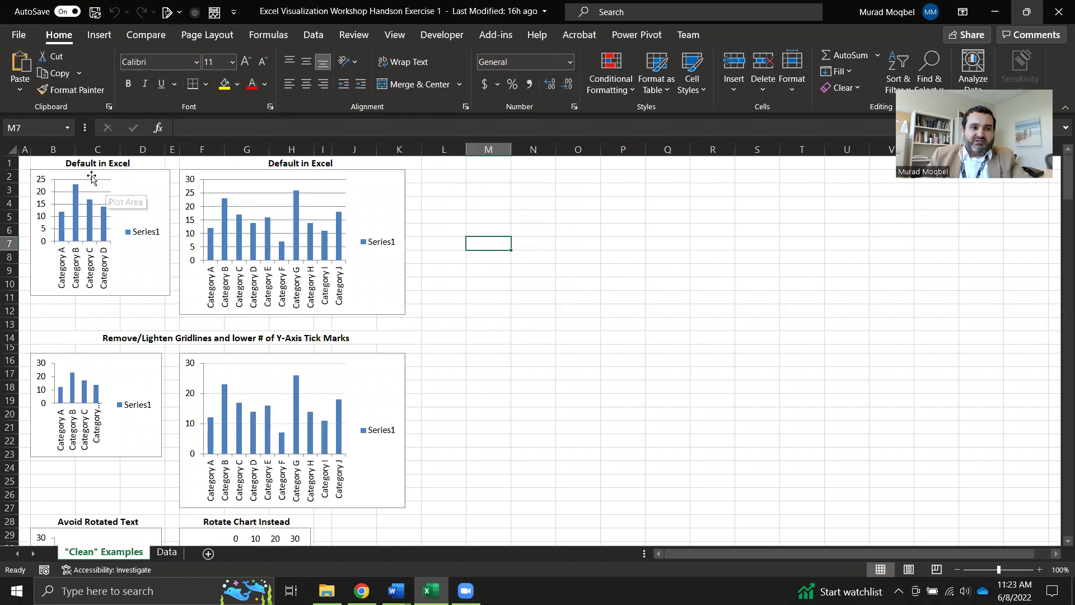
pyautogui.click(166, 552)
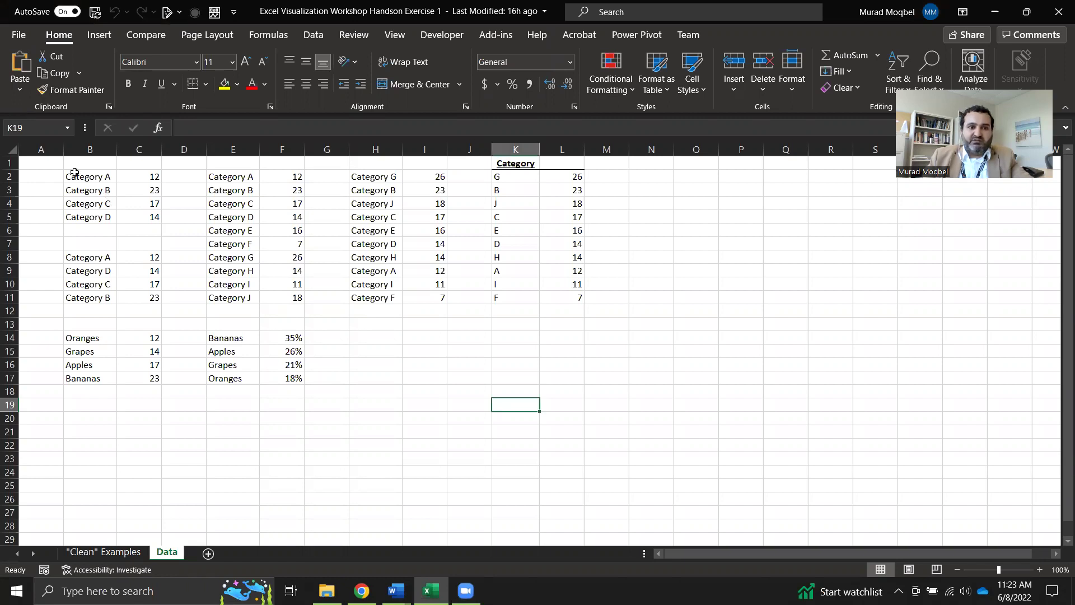
pyautogui.click(112, 178)
pyautogui.moveTo(127, 217); pyautogui.dragTo(108, 176)
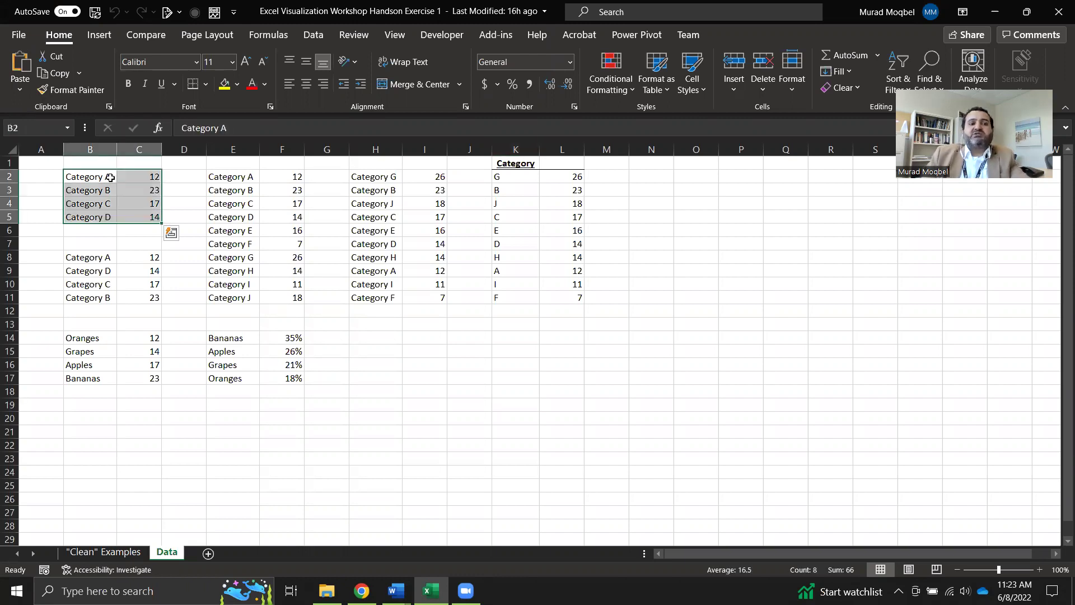
pyautogui.click(104, 175)
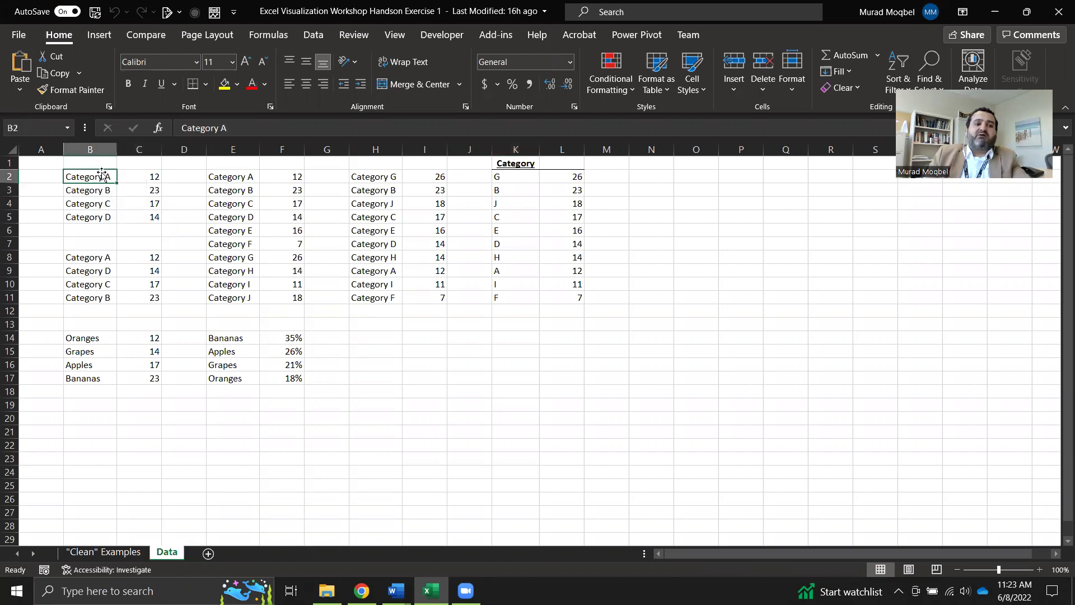
pyautogui.click(104, 551)
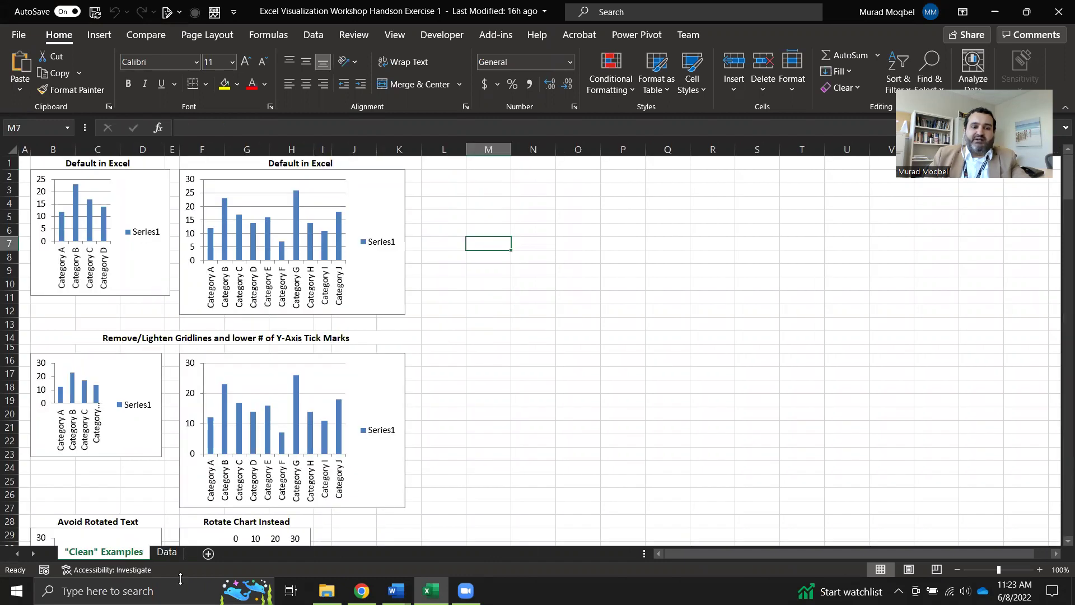
pyautogui.click(166, 552)
# - Insert the recommended Clustered Column chart from the Category A to D data in B2:C5 of the Data sheet
pyautogui.moveTo(92, 177); pyautogui.dragTo(130, 219)
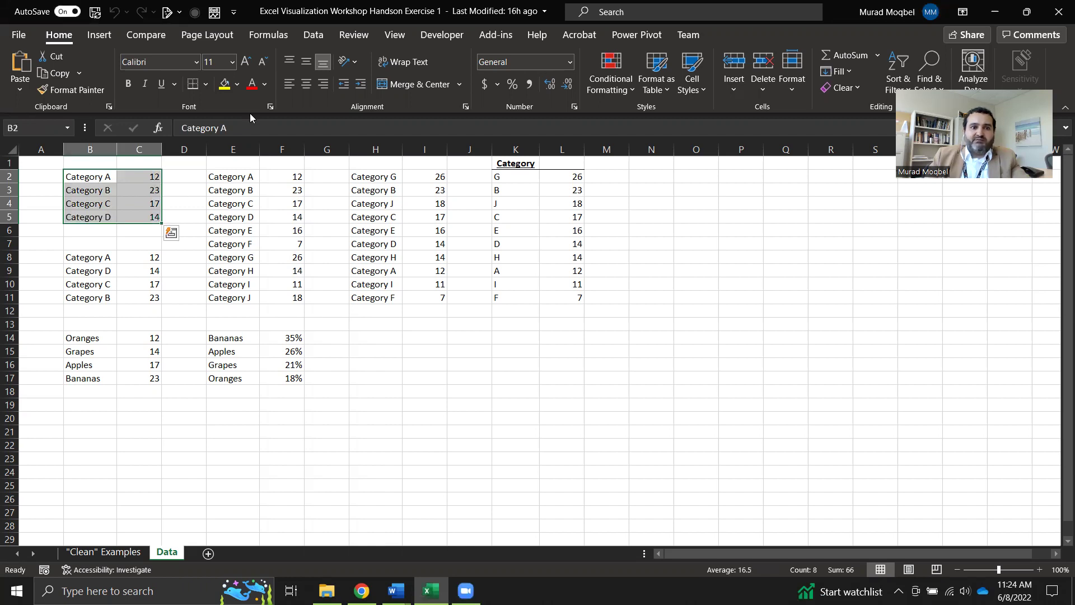
pyautogui.click(99, 38)
pyautogui.click(21, 70)
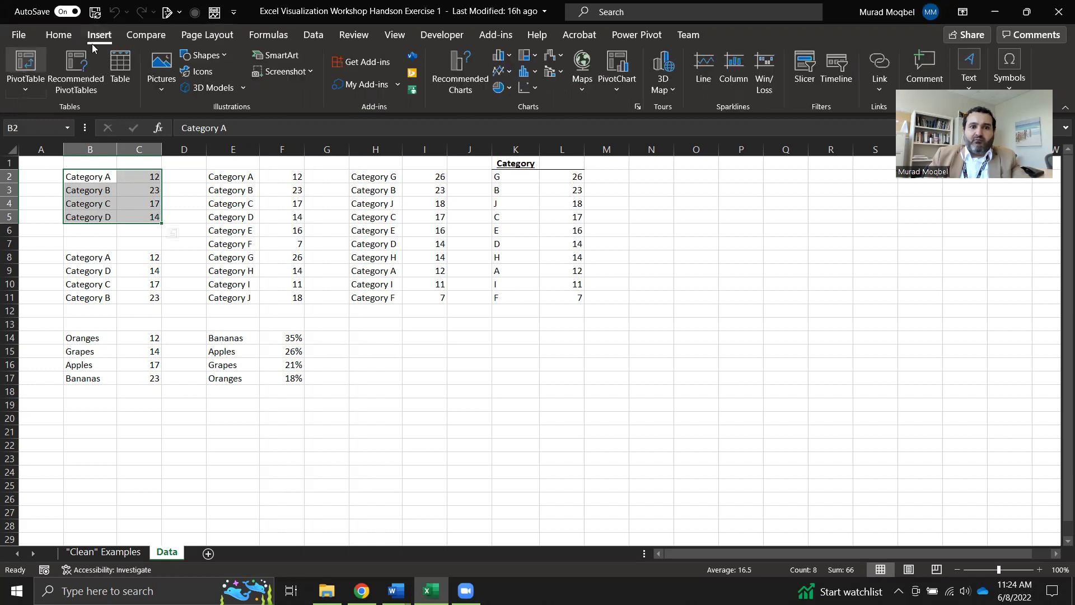
pyautogui.click(468, 68)
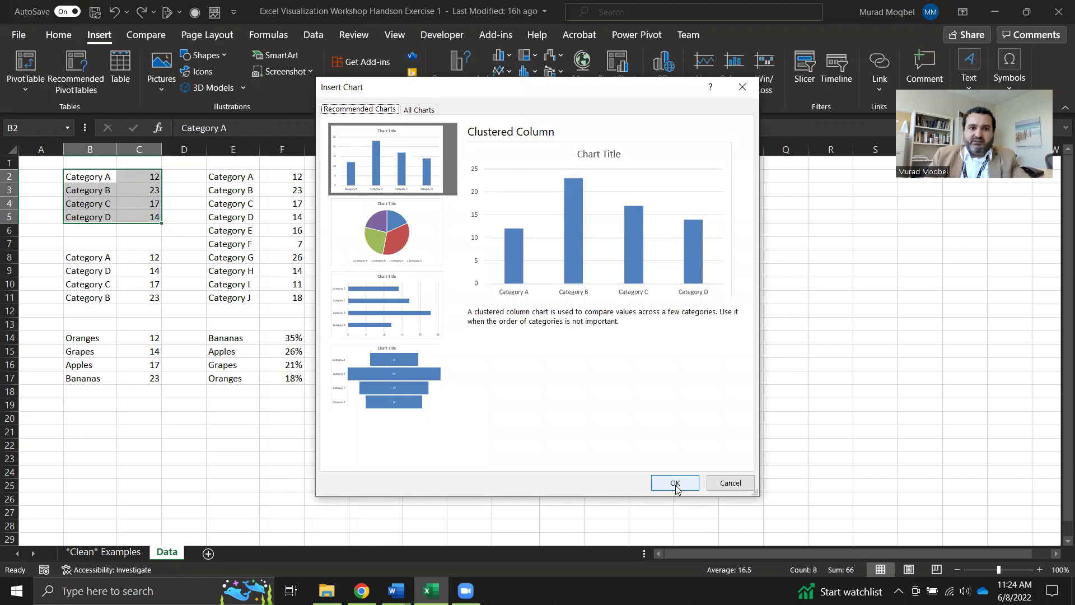
pyautogui.click(675, 483)
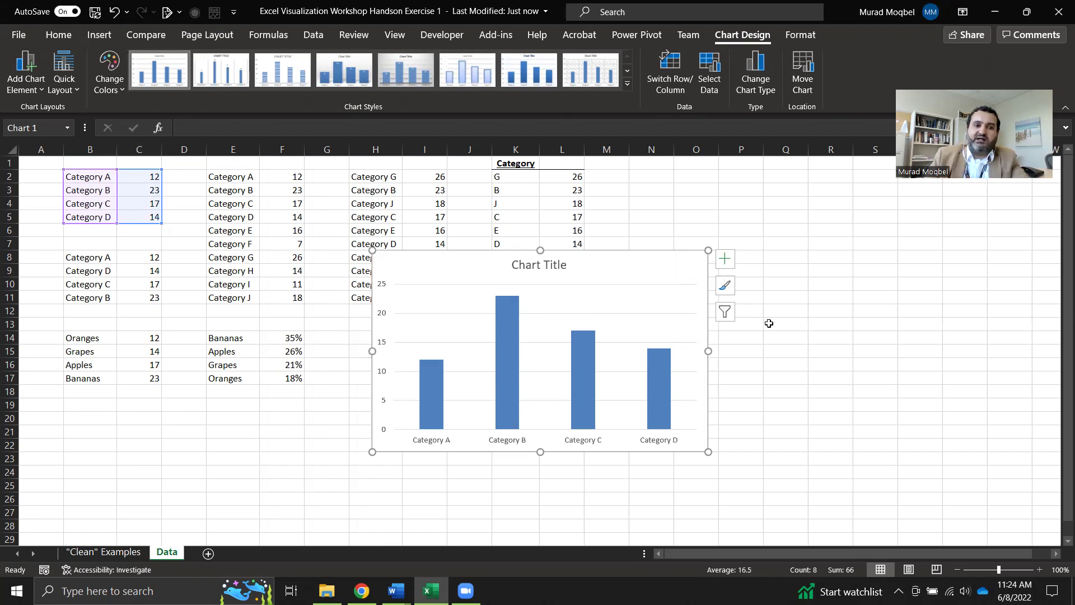
# - Move the new column chart from the Data sheet to cell L2 of the "Clean" Examples sheet
pyautogui.press('Delete')
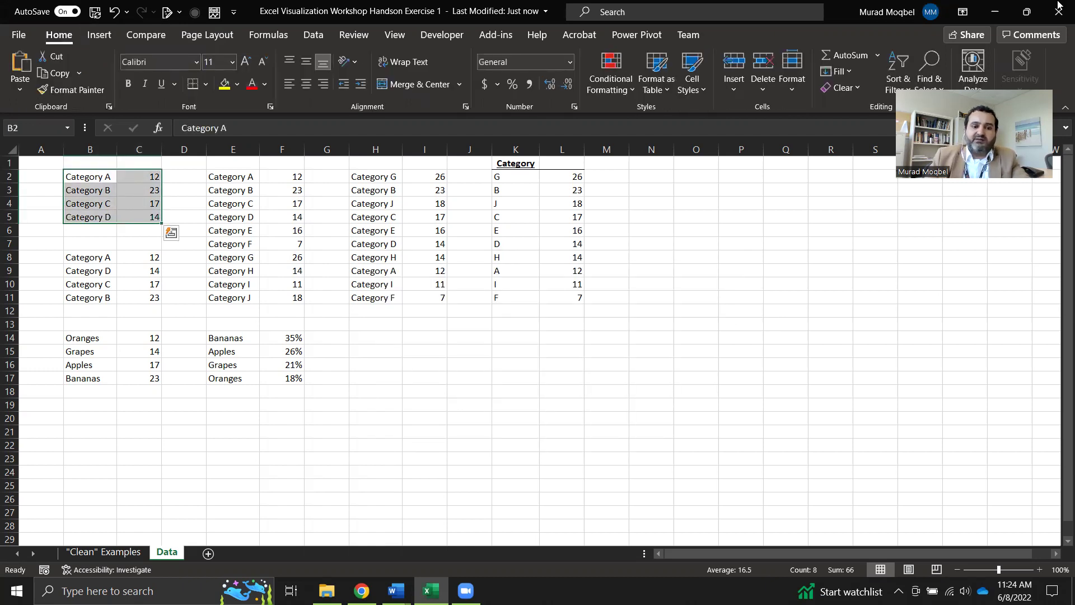
pyautogui.click(121, 553)
pyautogui.click(441, 178)
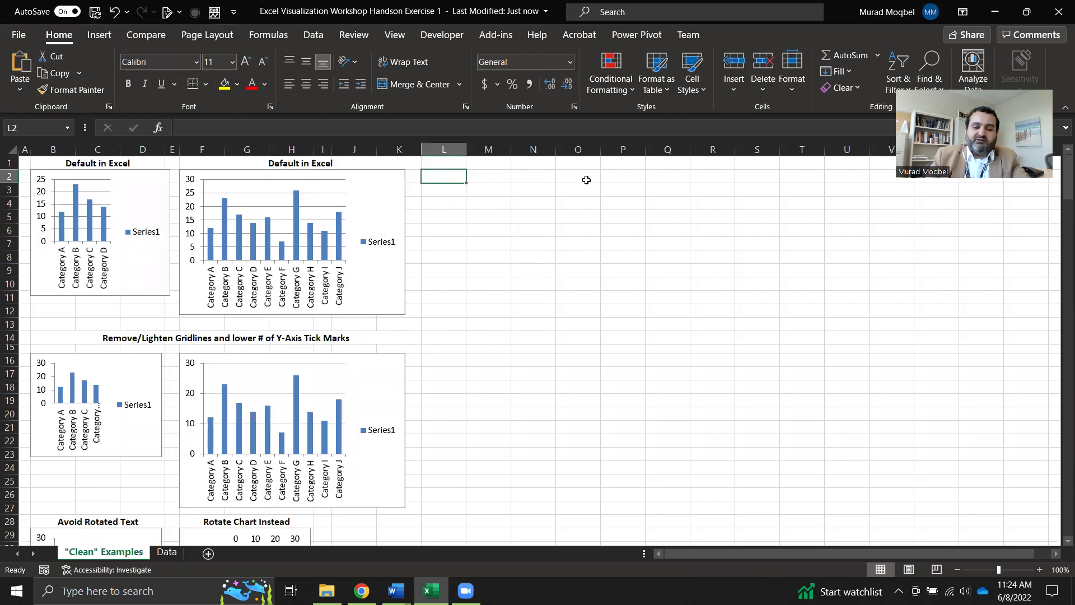
pyautogui.hotkey('ctrl', 'v')
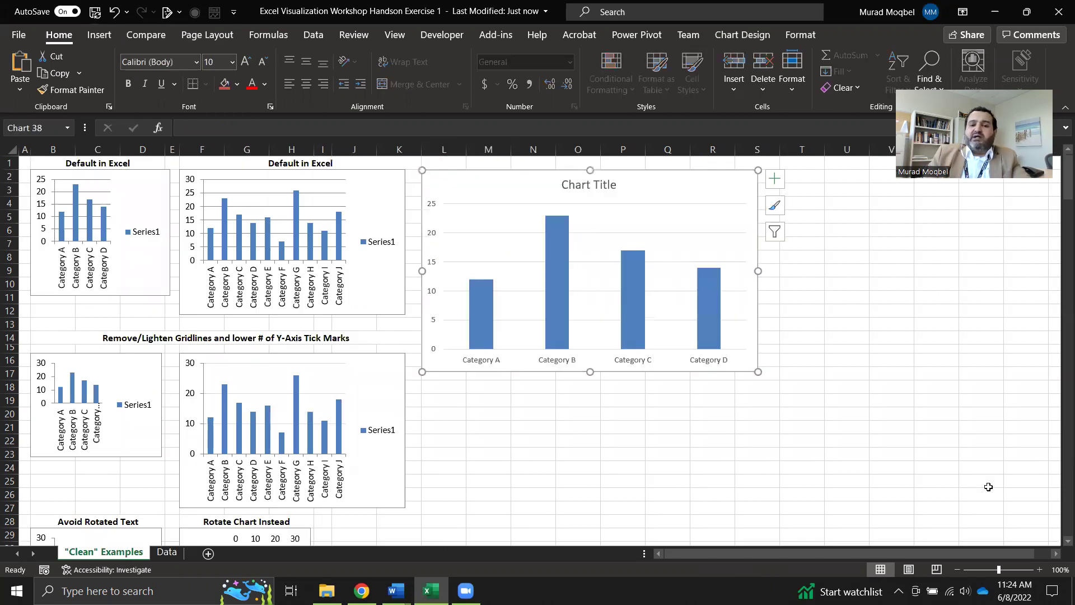
# - Shrink the pasted chart to about columns L to N and rows 2 to 12, and delete its chart title
pyautogui.moveTo(756, 372); pyautogui.dragTo(108, 202)
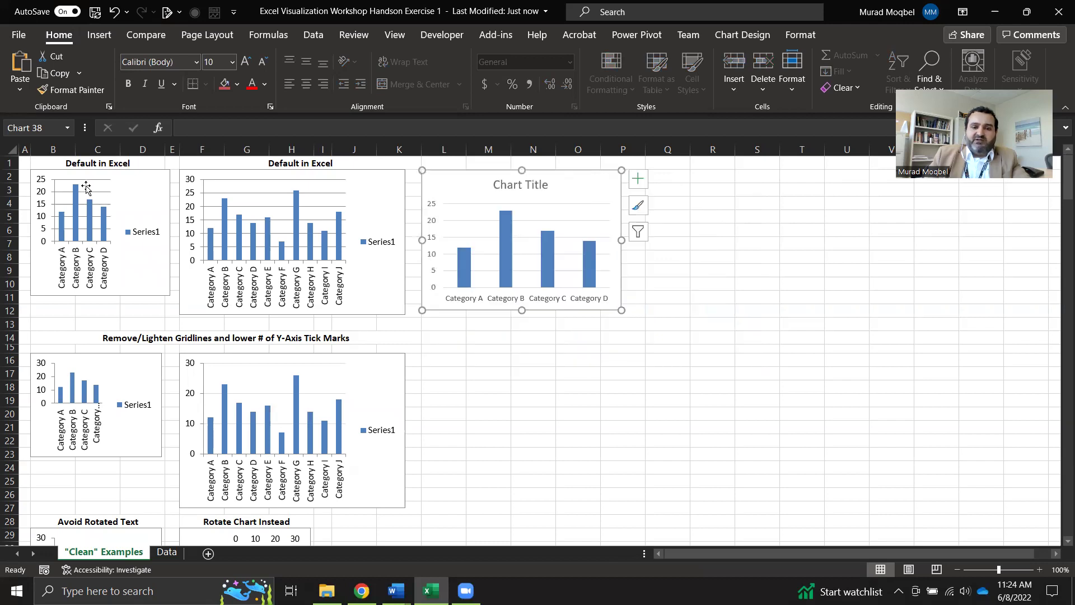
pyautogui.moveTo(620, 310); pyautogui.dragTo(559, 315)
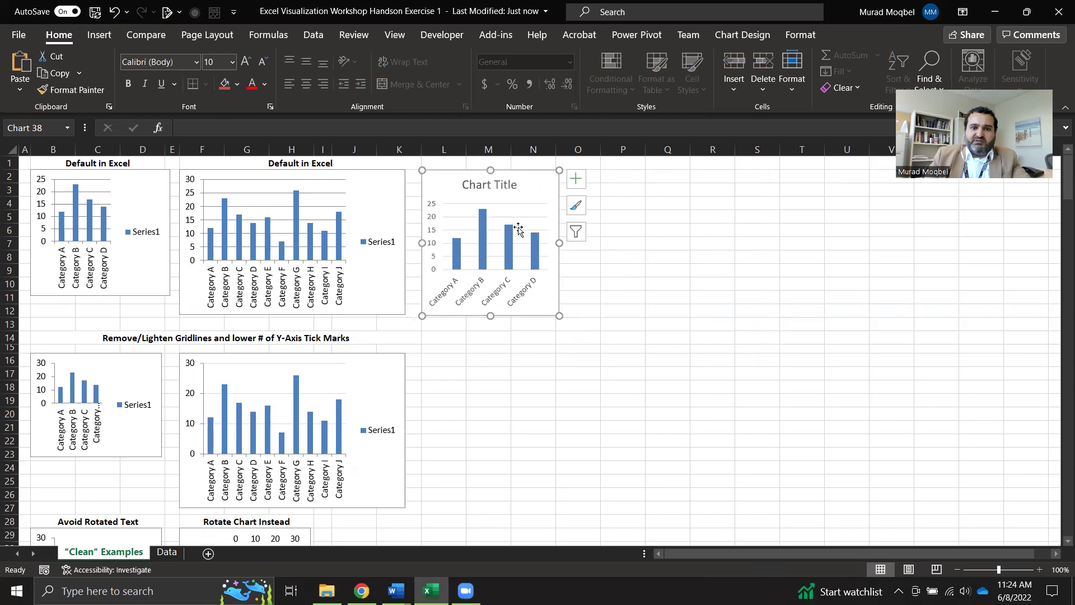
pyautogui.click(507, 189)
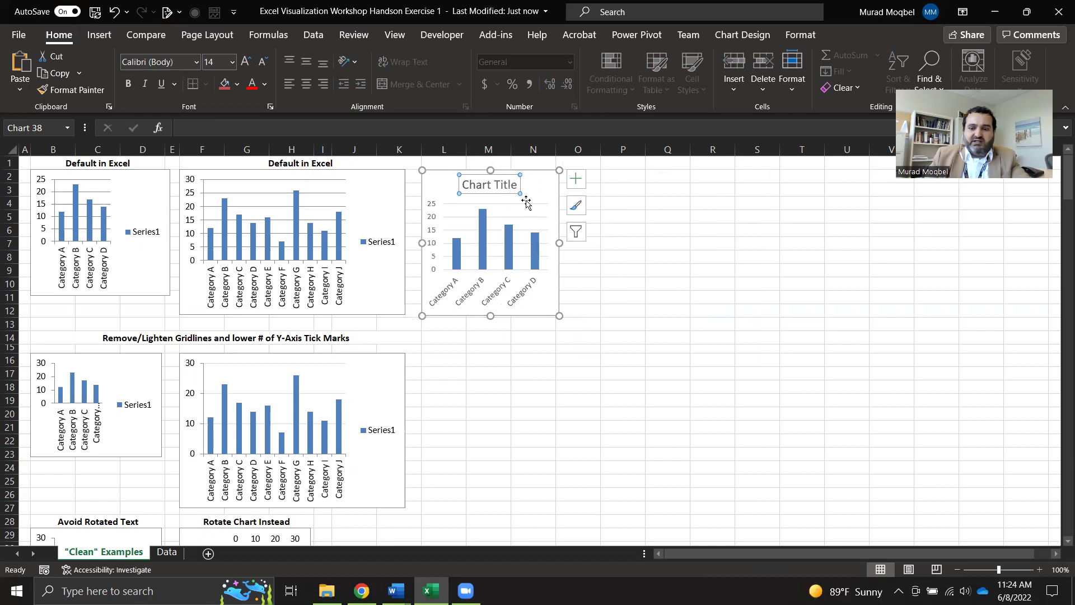
pyautogui.press('Delete')
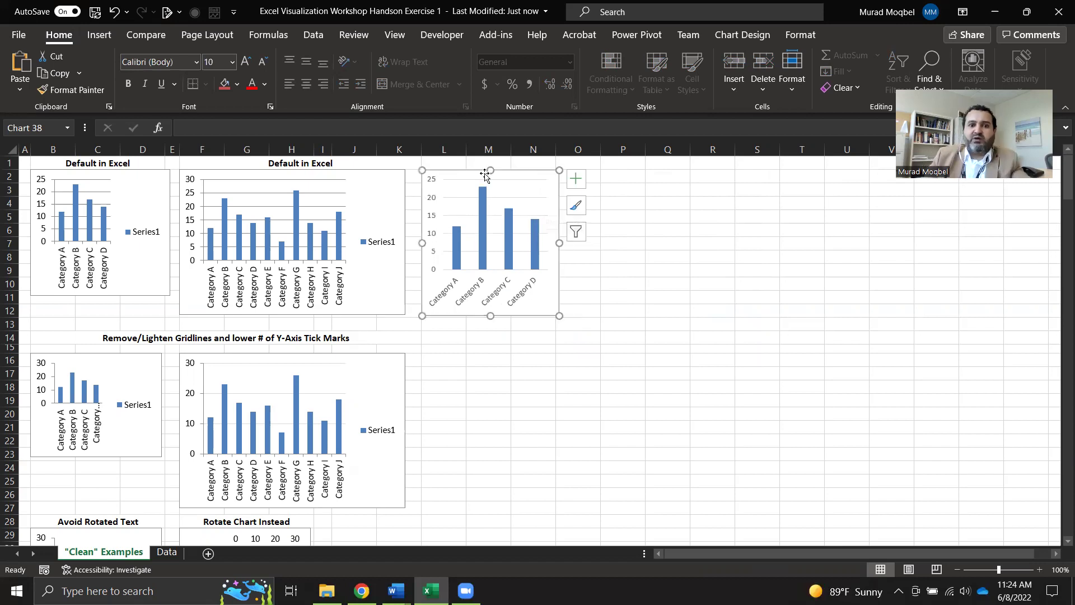
# - Add a legend to the resized column chart
pyautogui.click(575, 178)
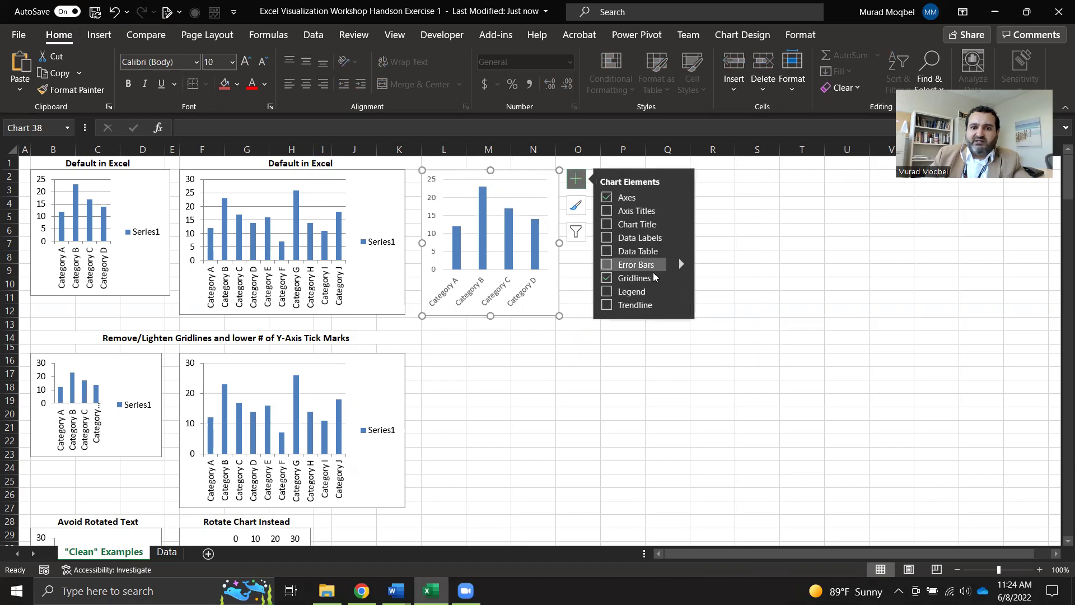
pyautogui.click(623, 291)
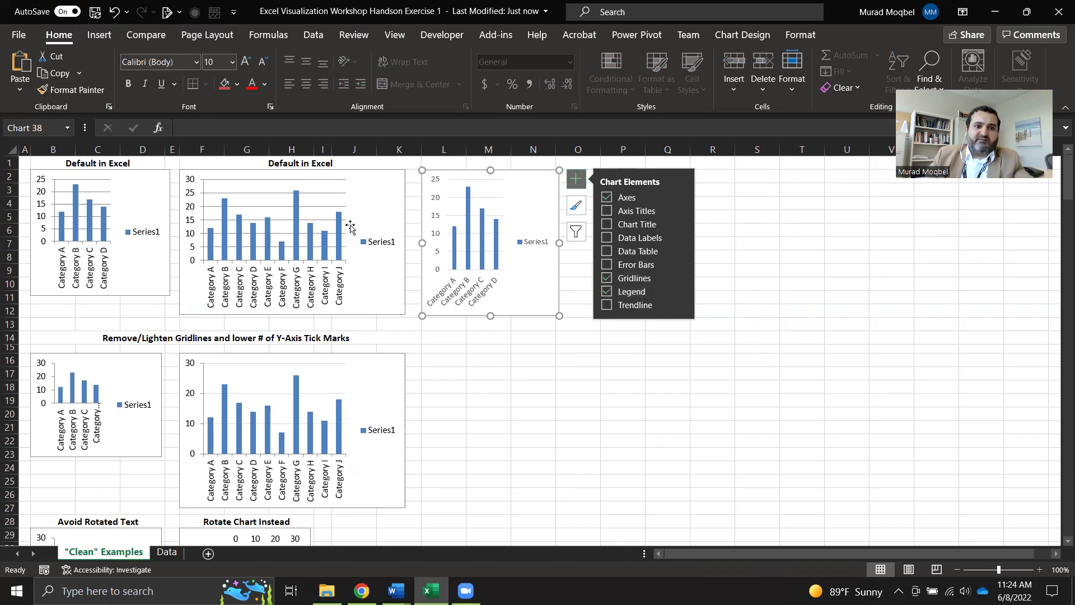
pyautogui.click(600, 404)
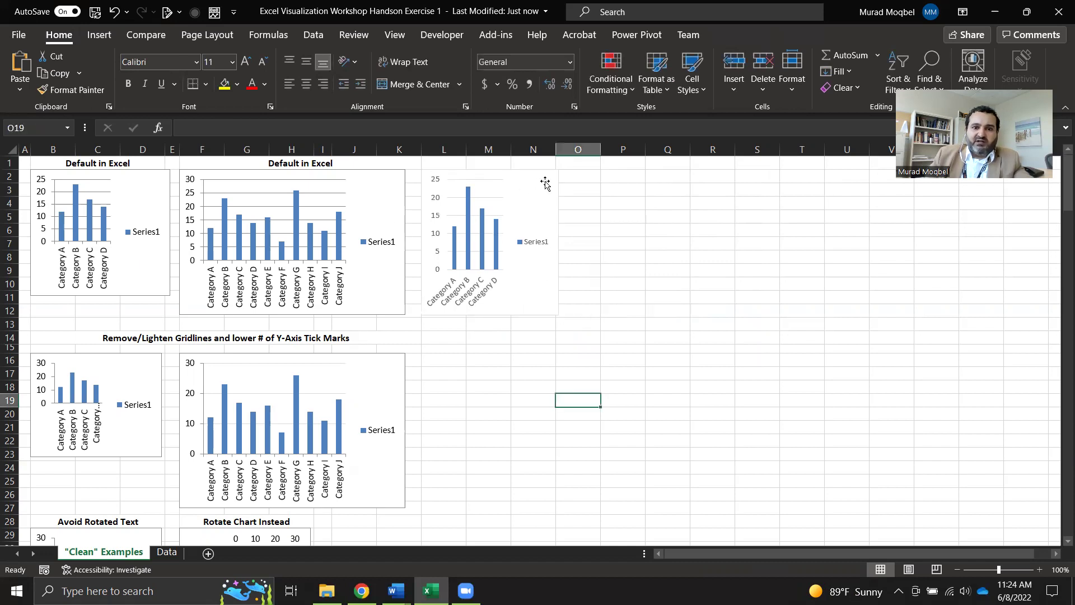
# - Duplicate the column chart with its legend at cell L16, beside the Remove/Lighten Gridlines examples
pyautogui.click(547, 204)
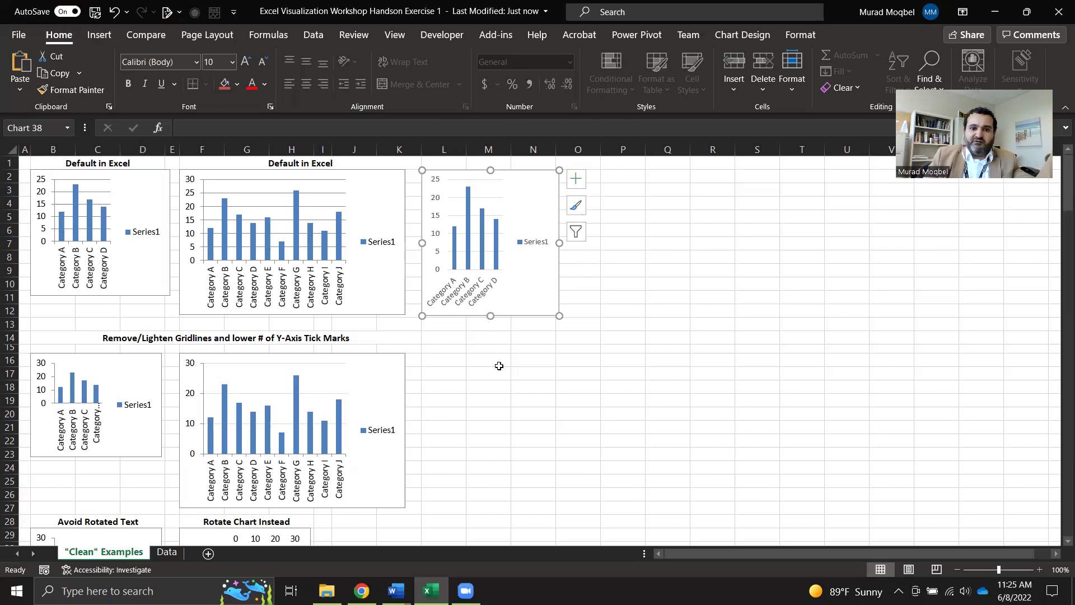
pyautogui.scroll(-20, 499, 365)
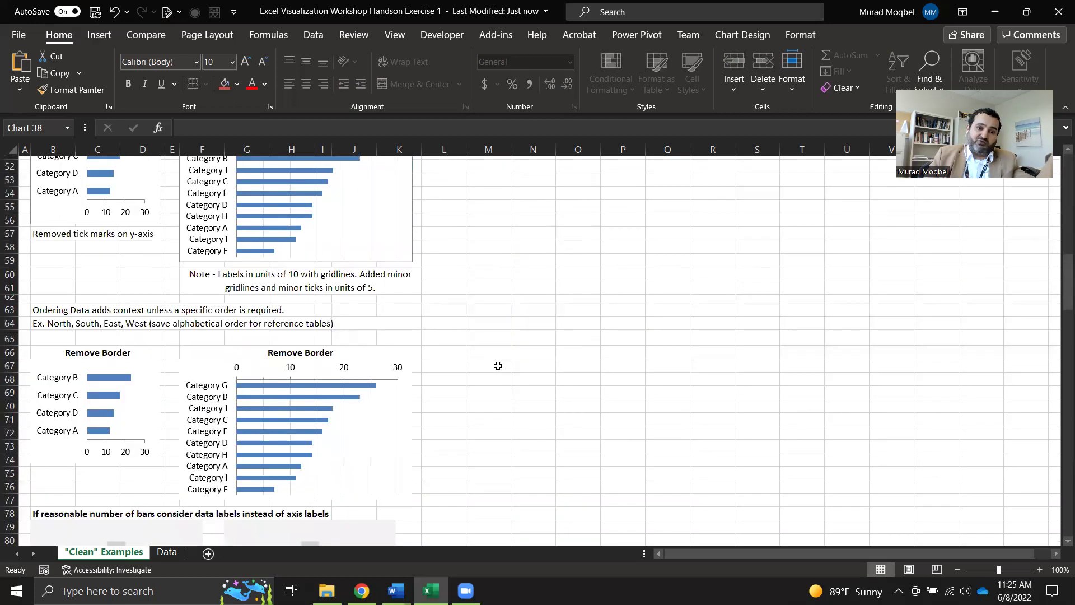
pyautogui.scroll(-20, 498, 365)
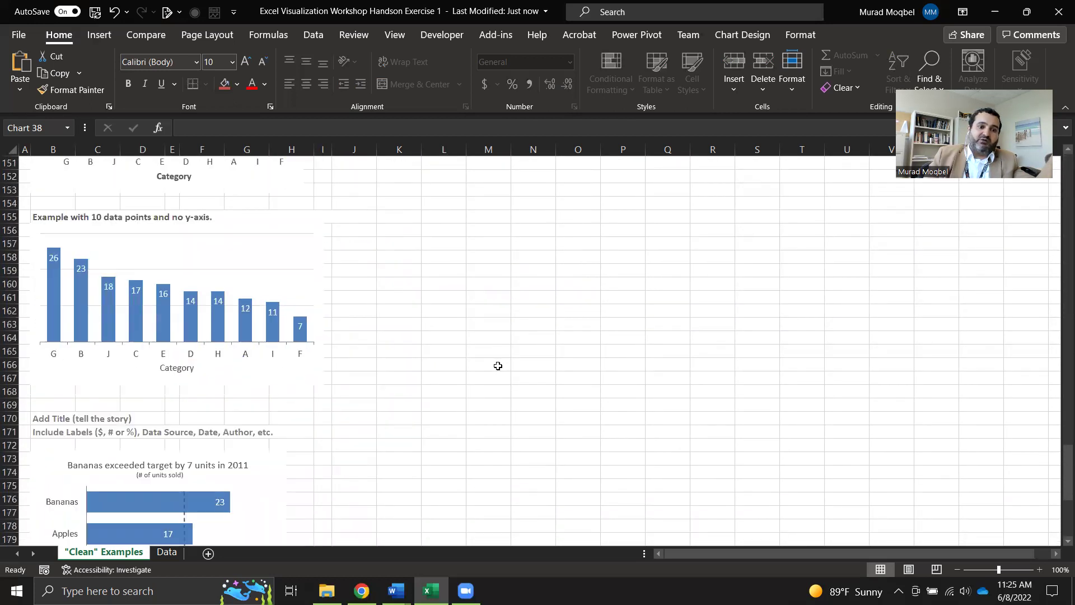
pyautogui.scroll(-3, 498, 366)
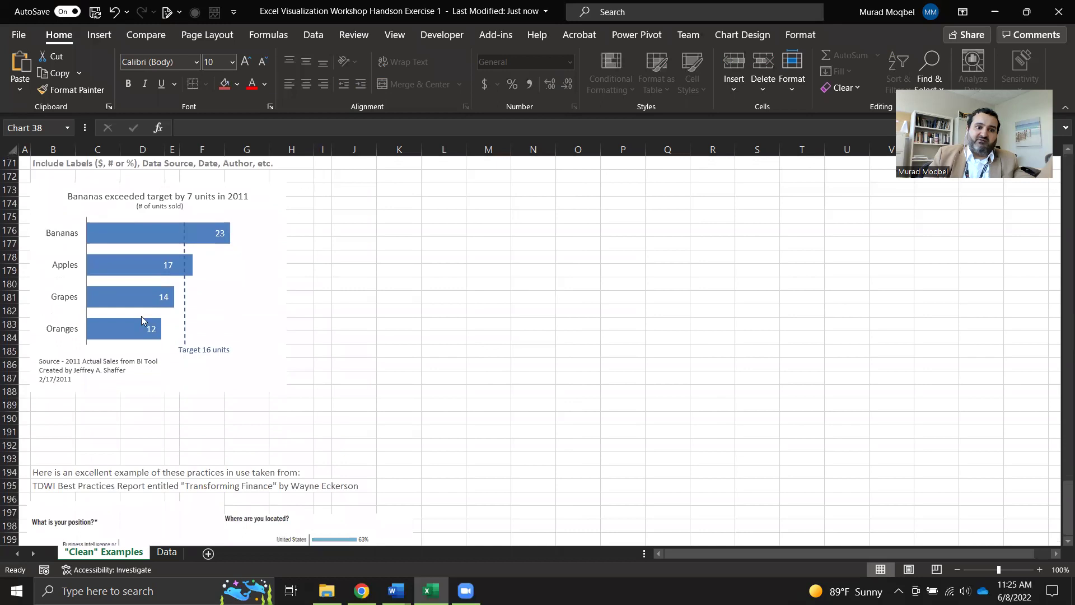
pyautogui.moveTo(1061, 506); pyautogui.dragTo(1059, 99)
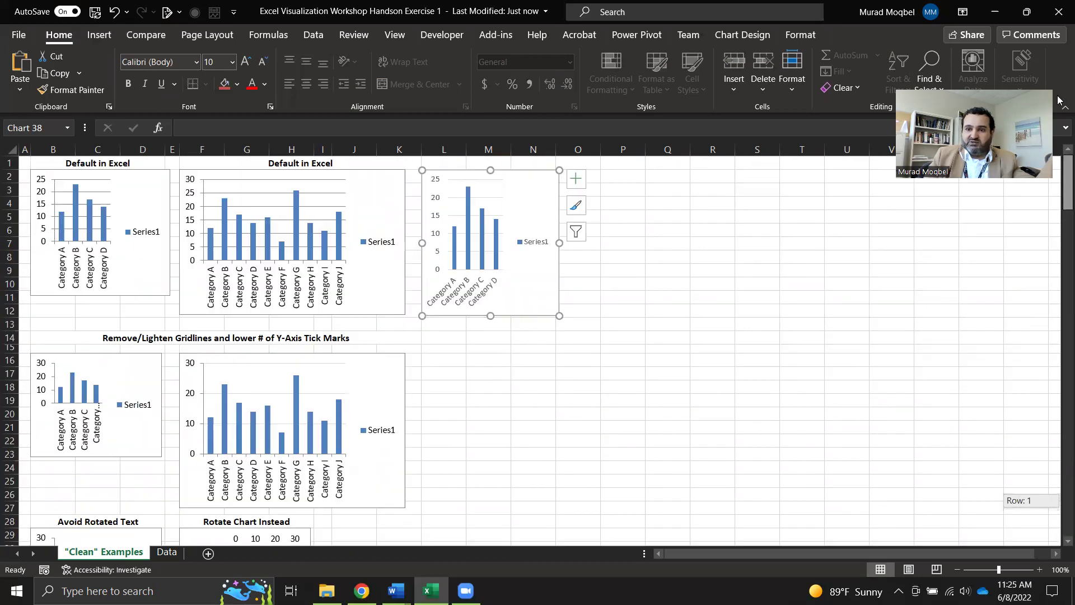
pyautogui.click(447, 361)
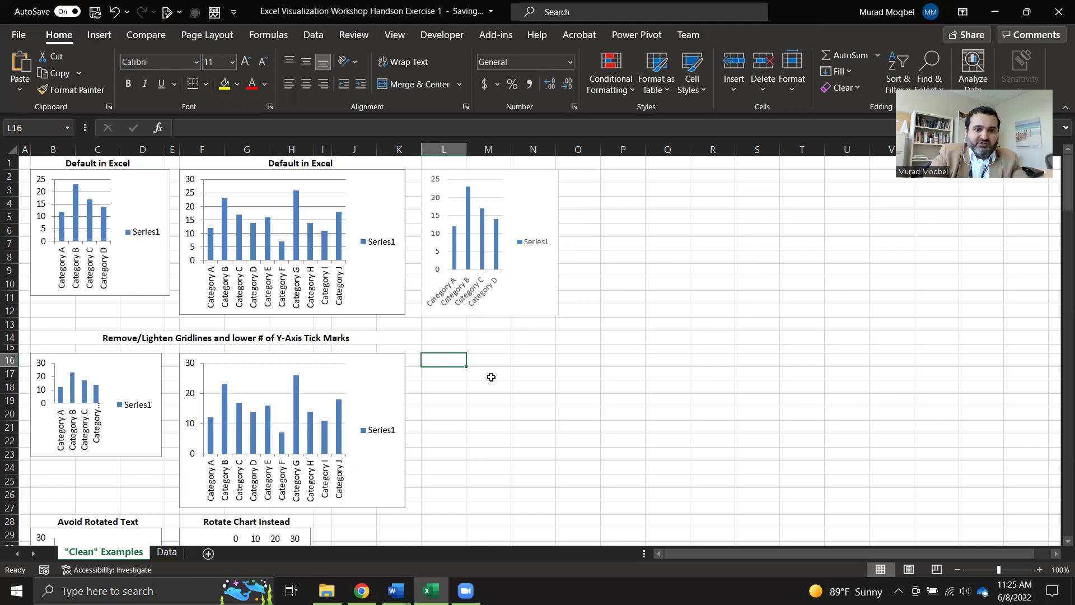
pyautogui.hotkey('ctrl', 'v')
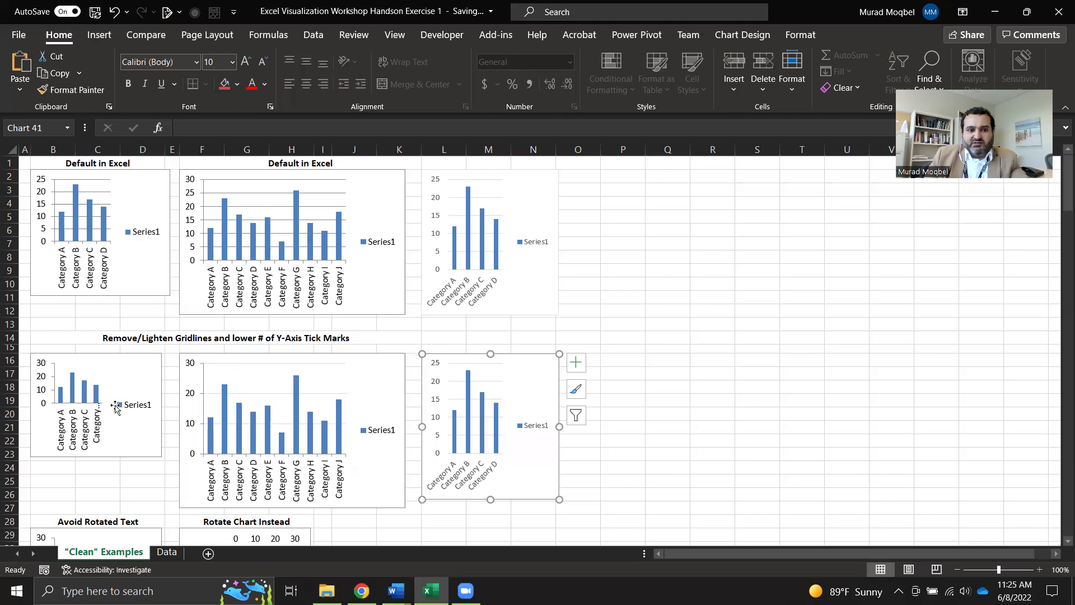
# - Remove the horizontal gridlines from the duplicated column chart beside the Remove/Lighten Gridlines examples
pyautogui.click(498, 389)
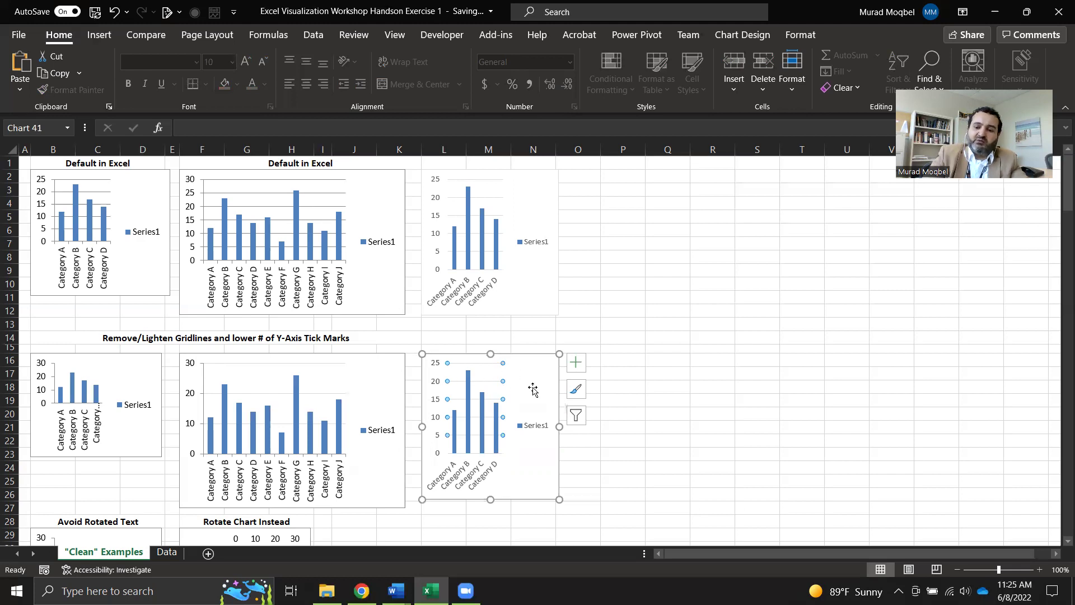
pyautogui.click(533, 389)
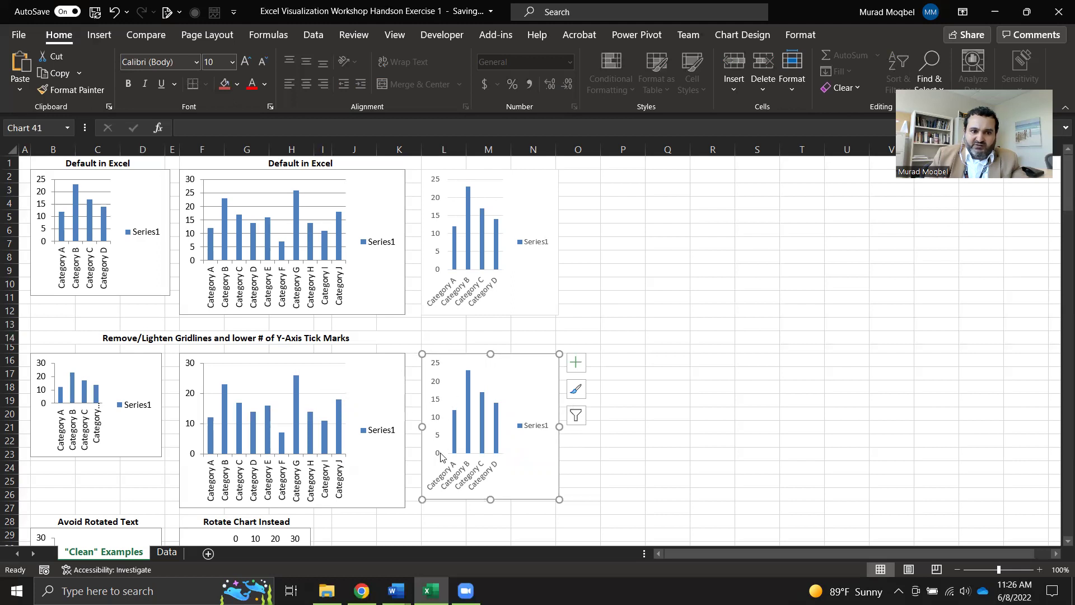
# - Set the maximum bound of the duplicated column chart's vertical axis to 30
pyautogui.click(437, 405)
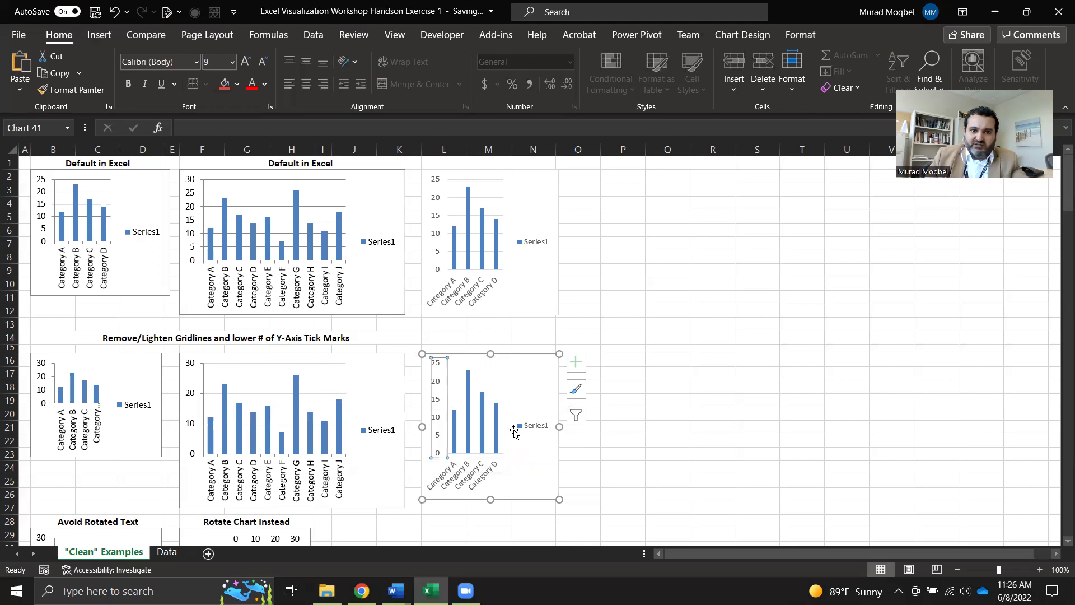
pyautogui.rightClick(432, 398)
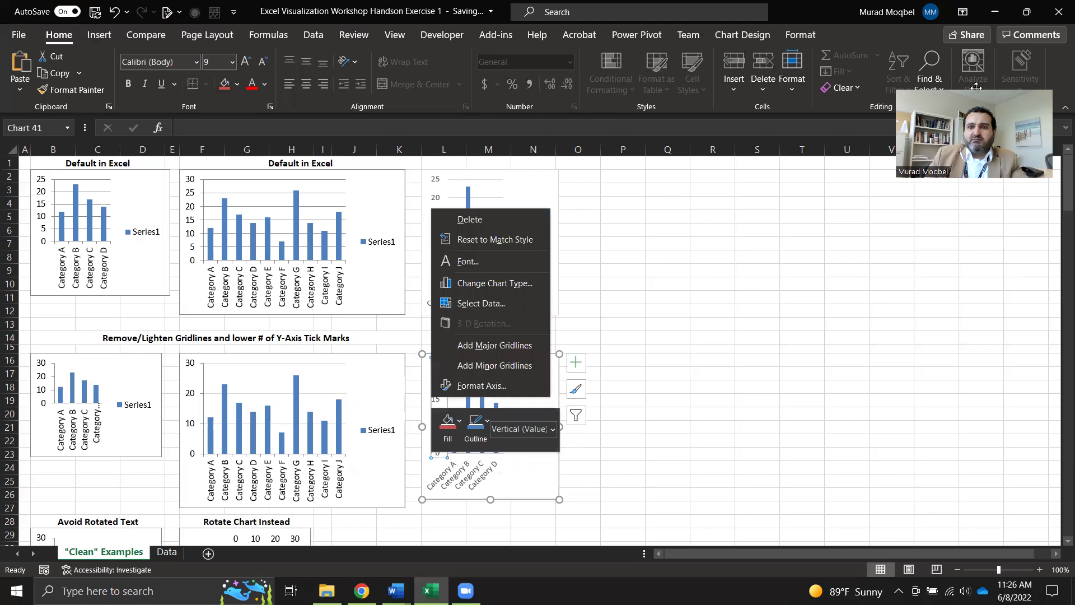
pyautogui.moveTo(977, 87); pyautogui.dragTo(968, 51)
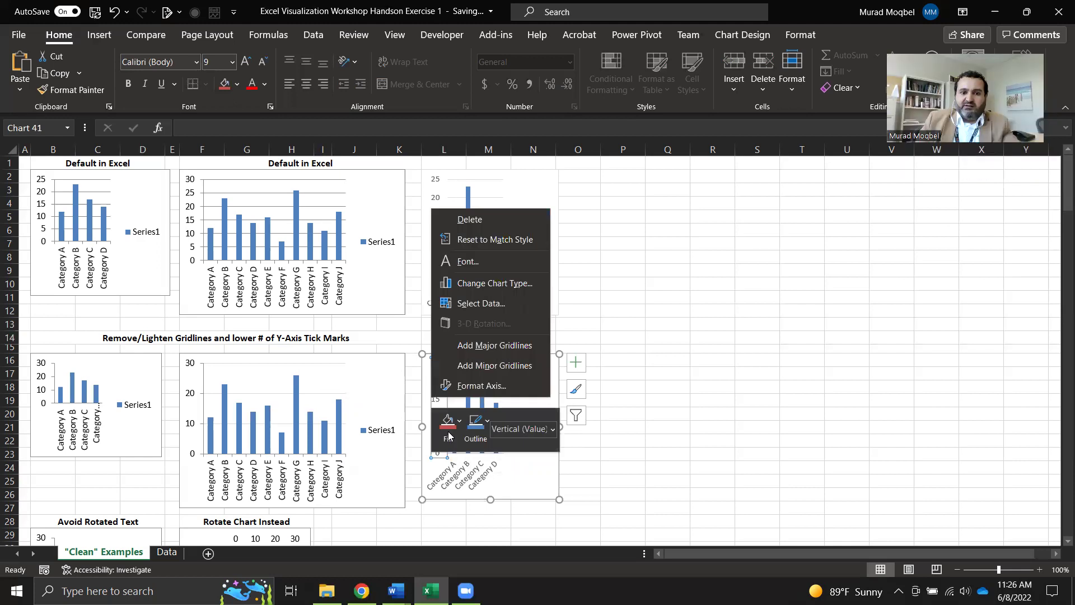
pyautogui.press('Escape')
pyautogui.rightClick(440, 402)
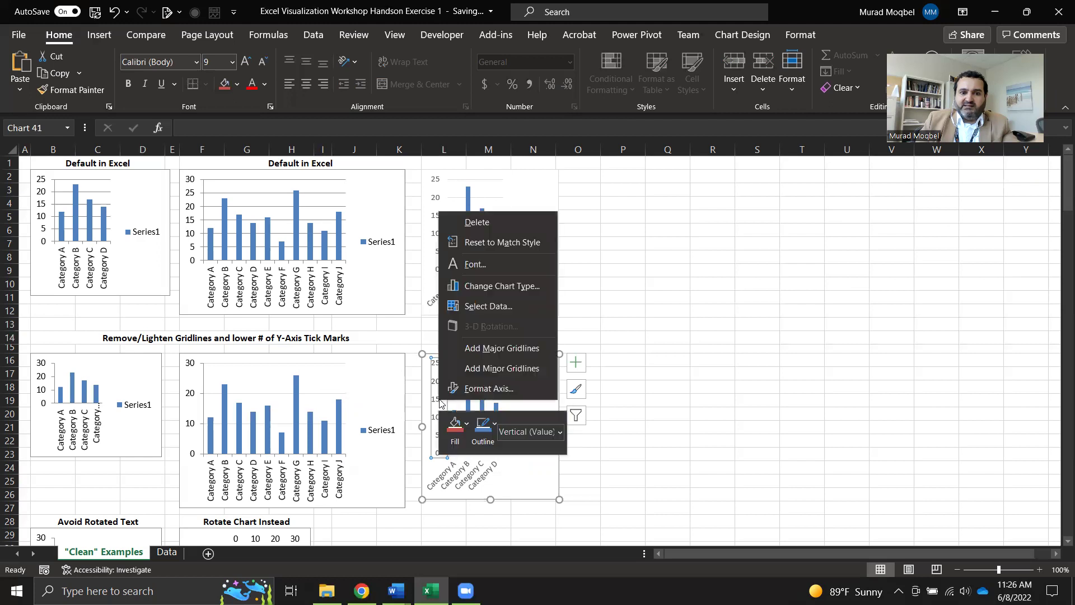
pyautogui.press('Escape')
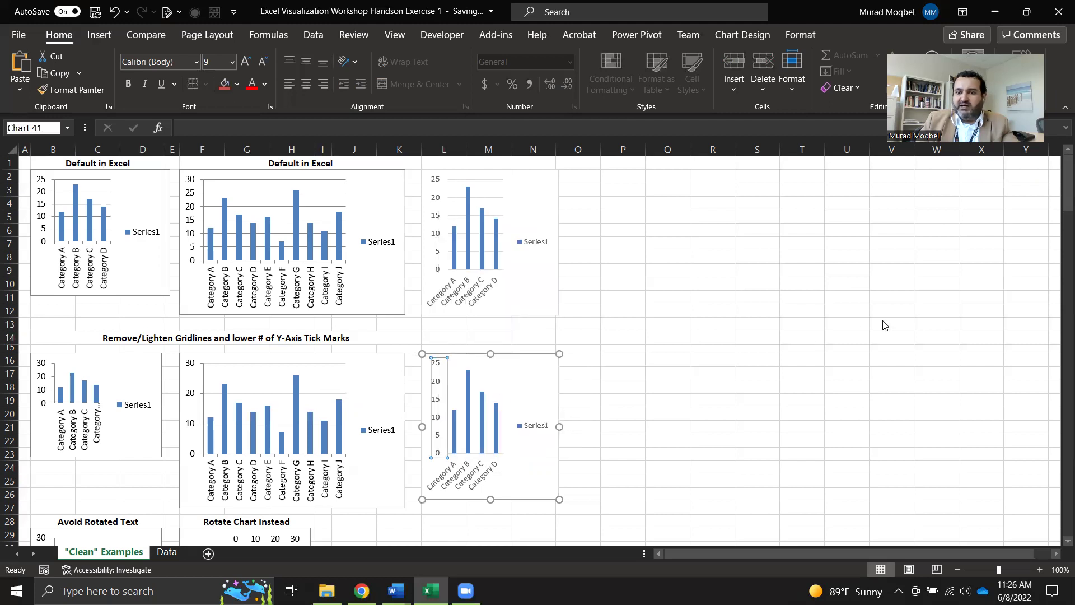
pyautogui.hotkey('ctrl', '1')
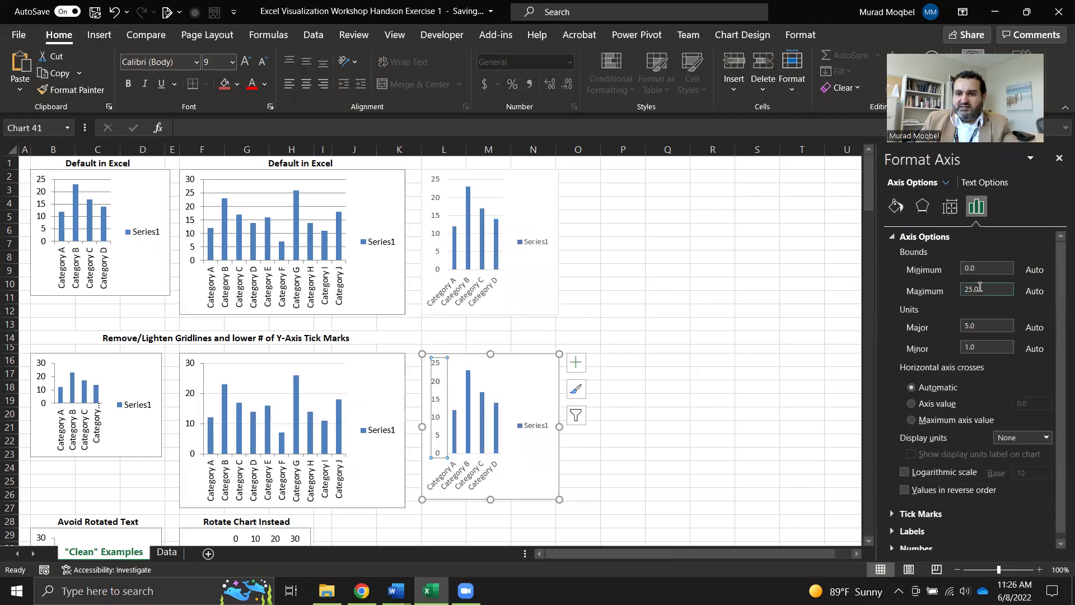
pyautogui.doubleClick(979, 286)
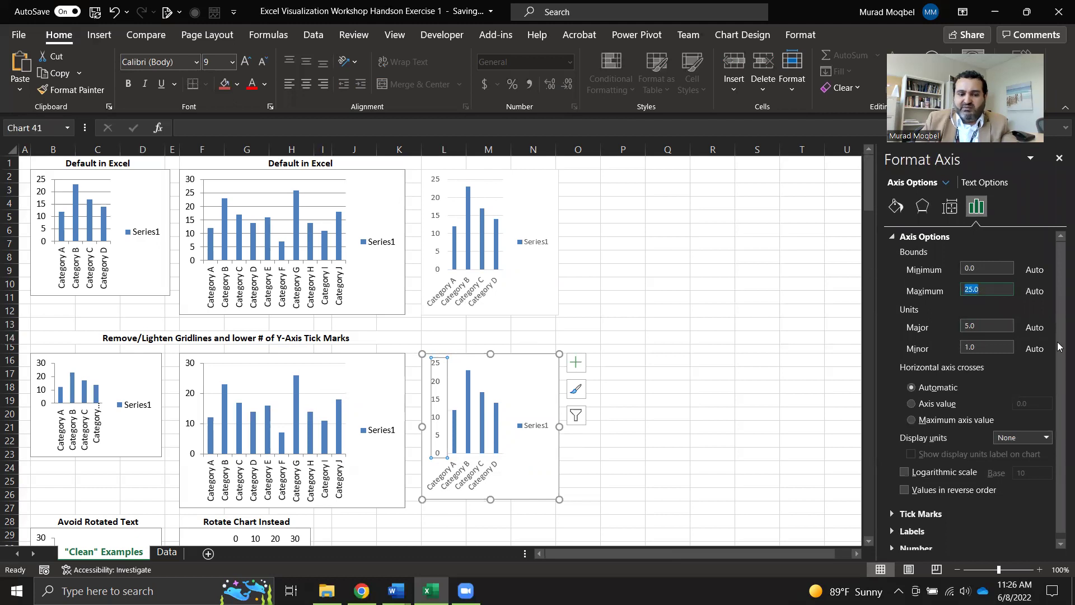
pyautogui.write('30')
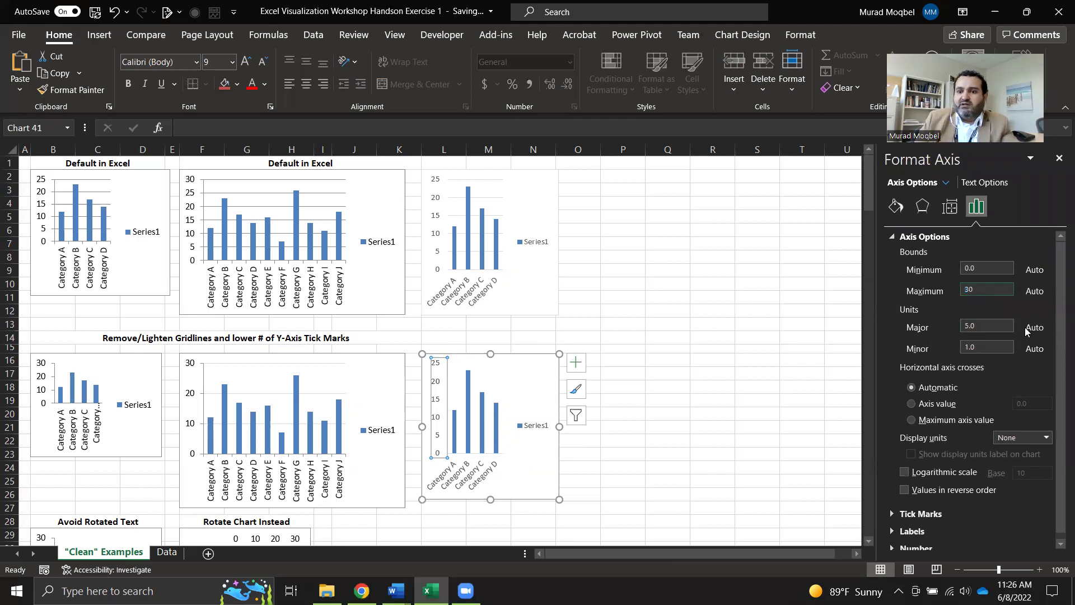
# - Set the vertical axis's major unit to 10 and its minor unit to 5
pyautogui.doubleClick(992, 325)
pyautogui.write('10')
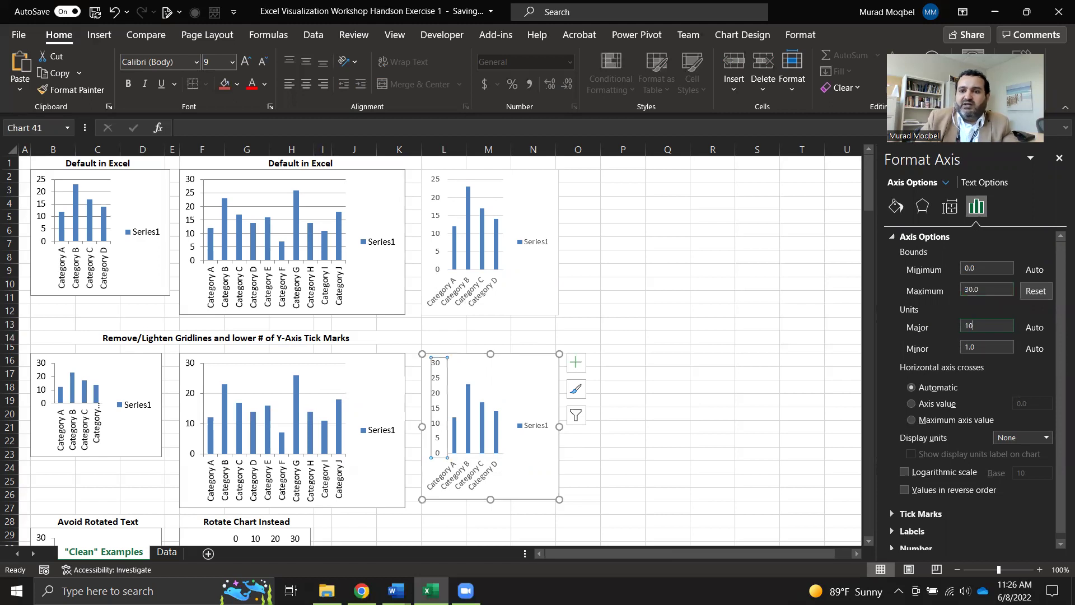
pyautogui.press('Tab')
pyautogui.write('5')
pyautogui.press('Return')
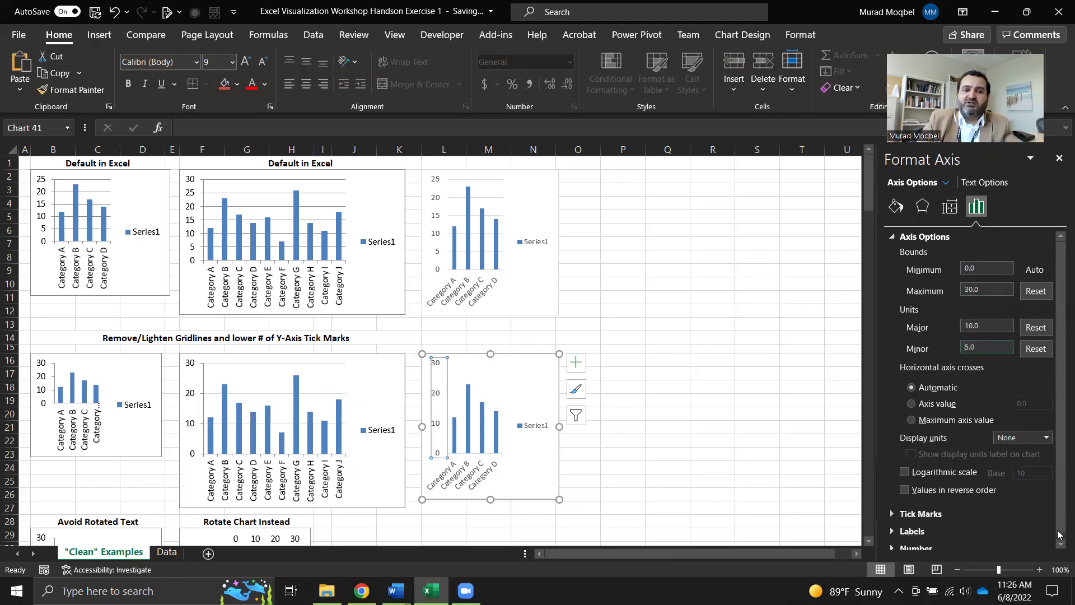
pyautogui.click(538, 376)
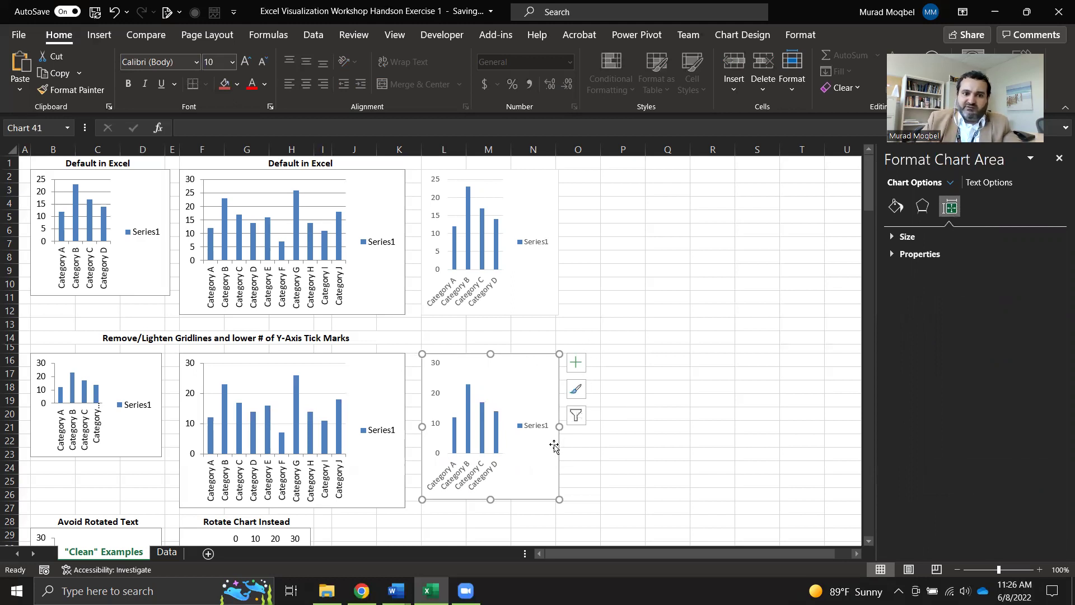
# - Duplicate the cleaned column chart at cell L30, beside the Avoid Rotated Text and Rotate Chart Instead examples
pyautogui.scroll(-2, 554, 445)
pyautogui.scroll(-2, 554, 445)
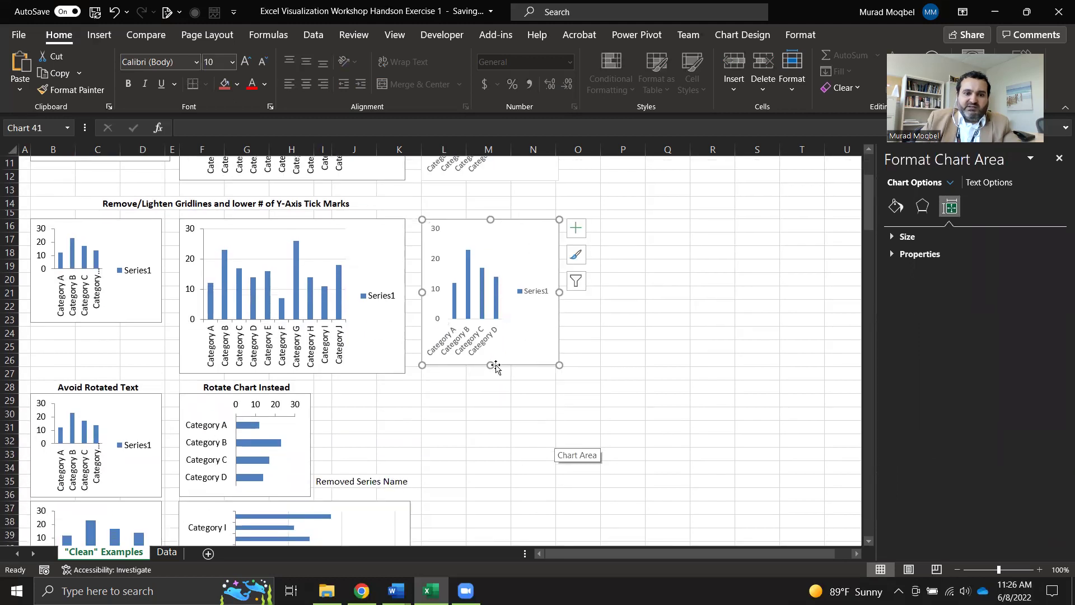
pyautogui.scroll(-3, 484, 433)
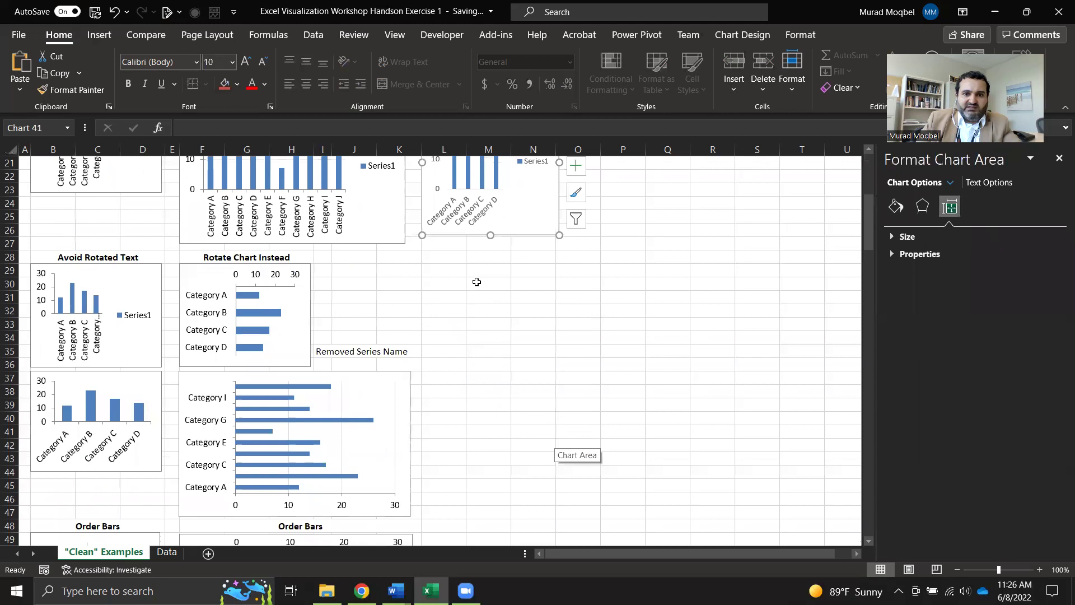
pyautogui.click(459, 292)
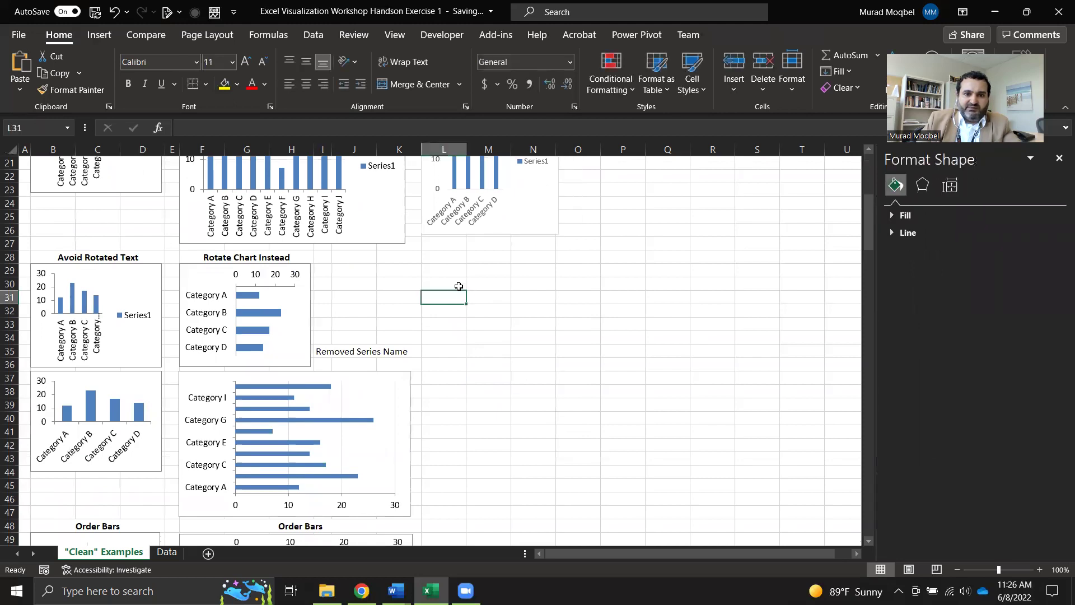
pyautogui.click(459, 286)
pyautogui.hotkey('ctrl', 'v')
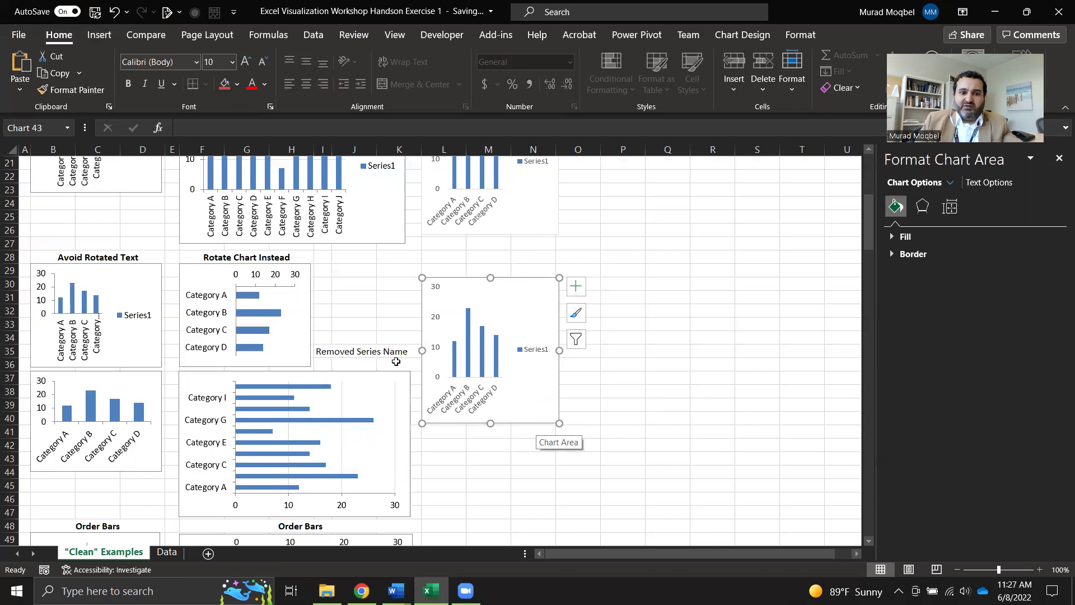
# - Delete the legend from the new chart copy and change its chart type to Clustered Bar
pyautogui.click(535, 349)
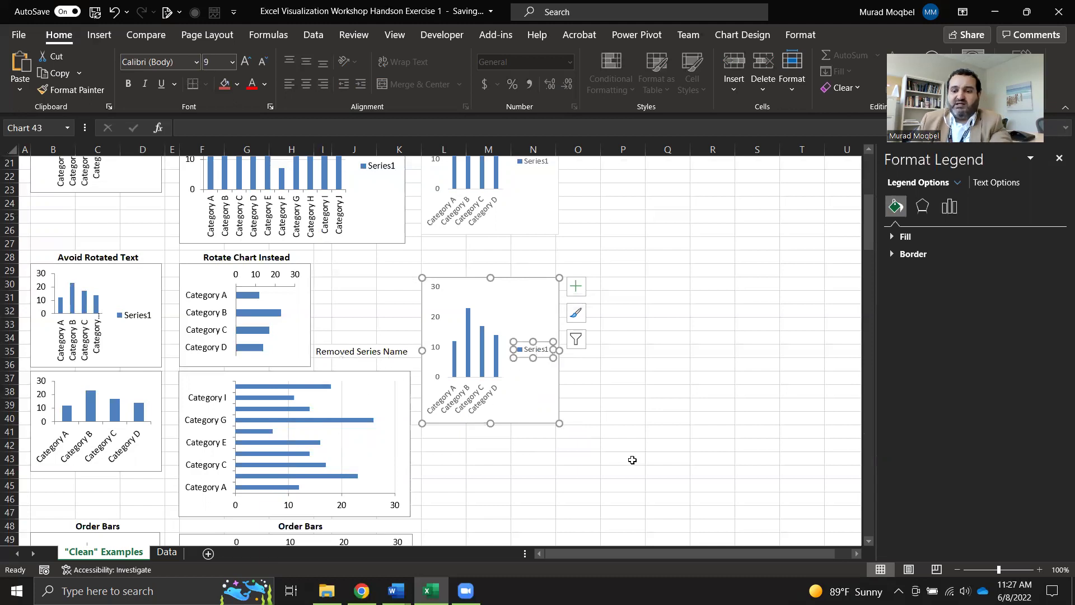
pyautogui.press('Delete')
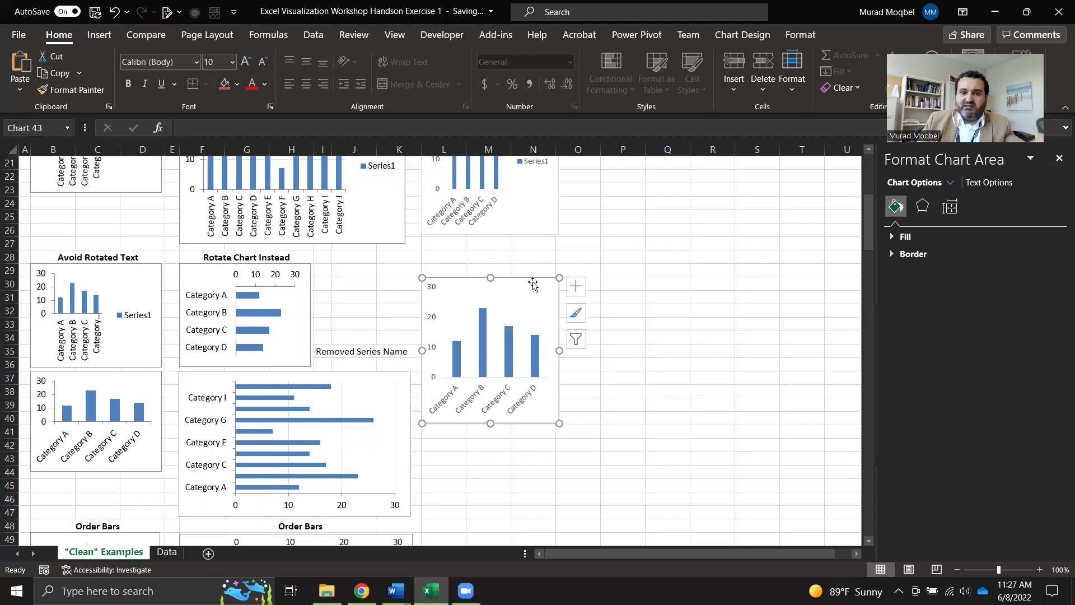
pyautogui.click(742, 35)
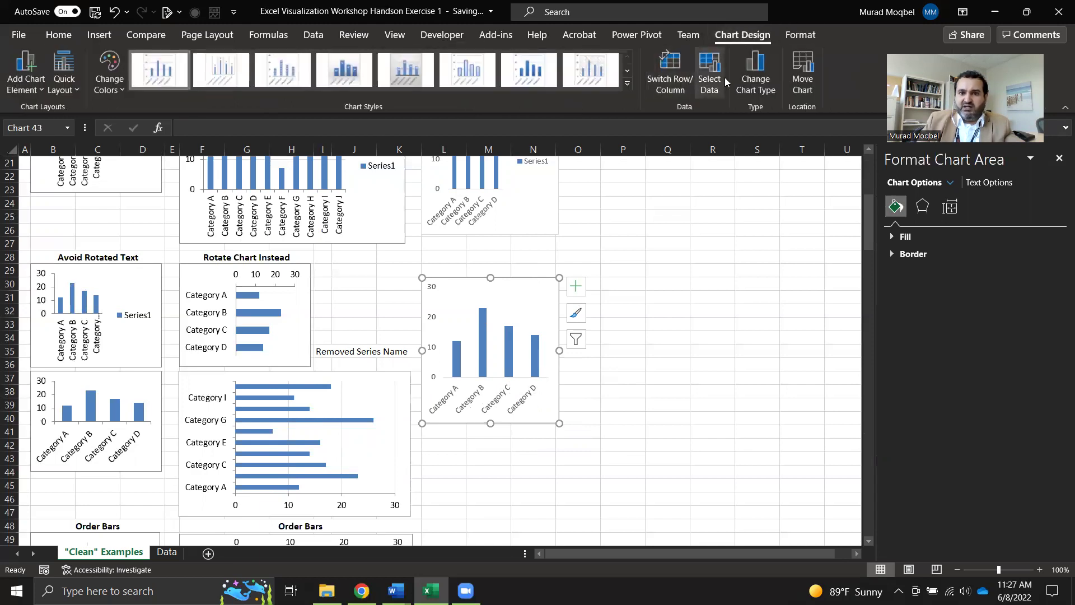
pyautogui.click(746, 77)
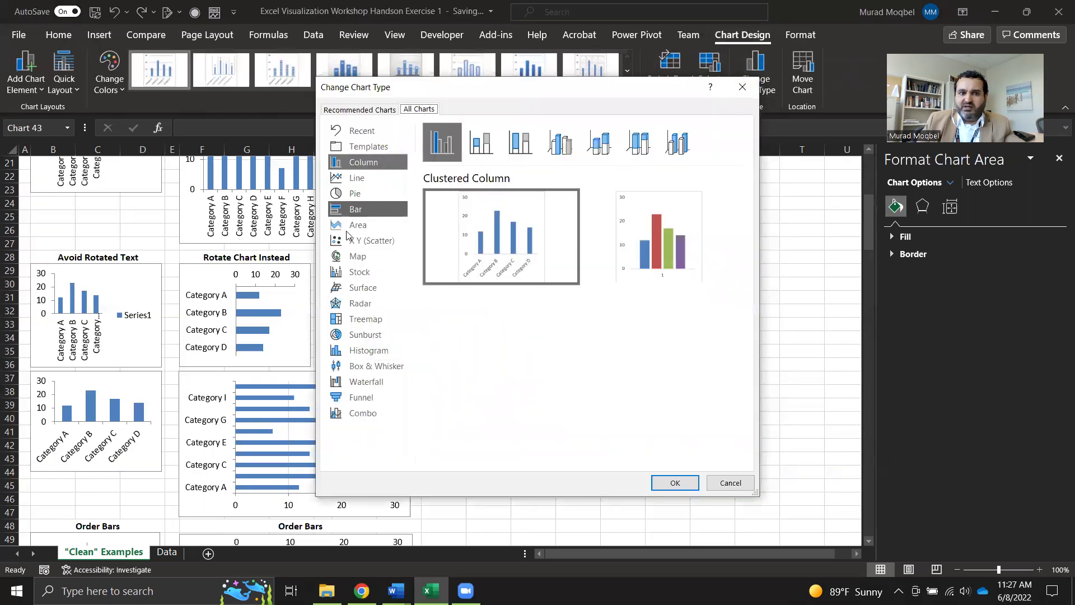
pyautogui.click(356, 209)
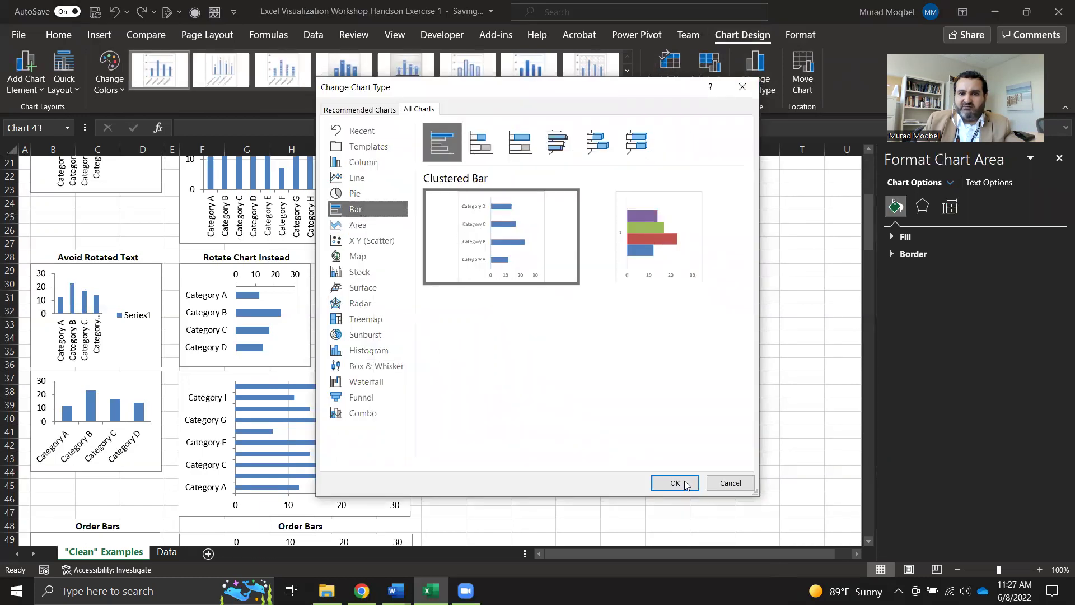
pyautogui.click(675, 482)
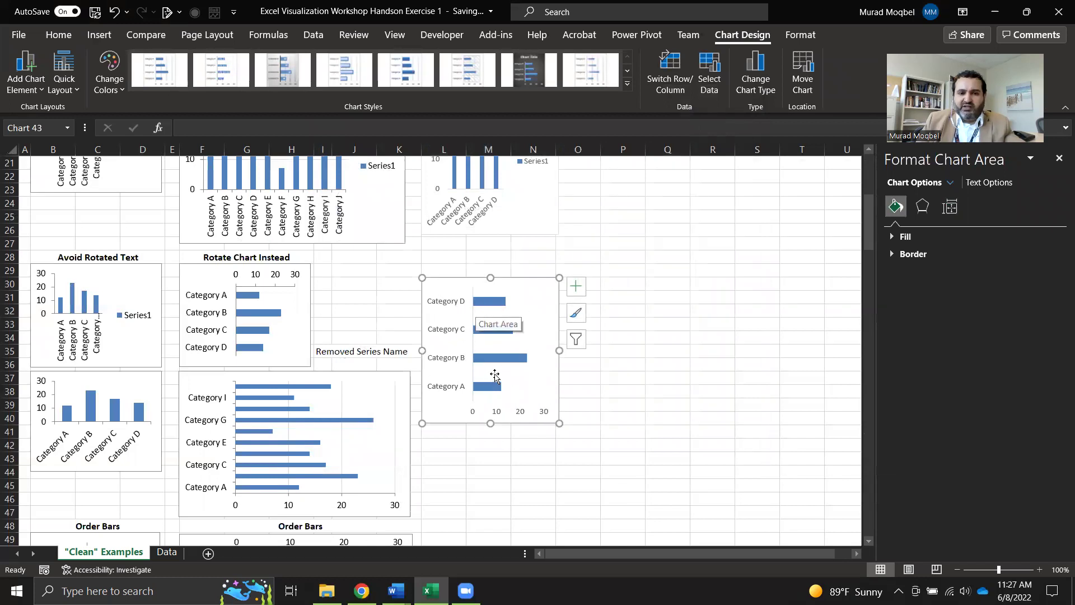
# - Put the bar chart's categories in reverse order and shorten the chart so it ends at about row 36
pyautogui.moveTo(503, 367)
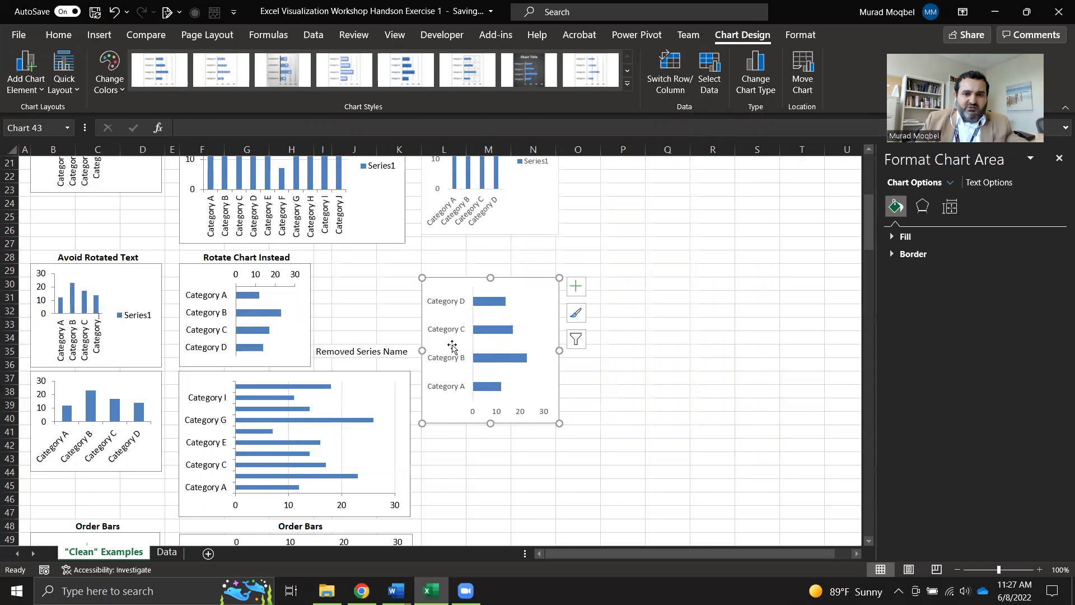
pyautogui.click(446, 306)
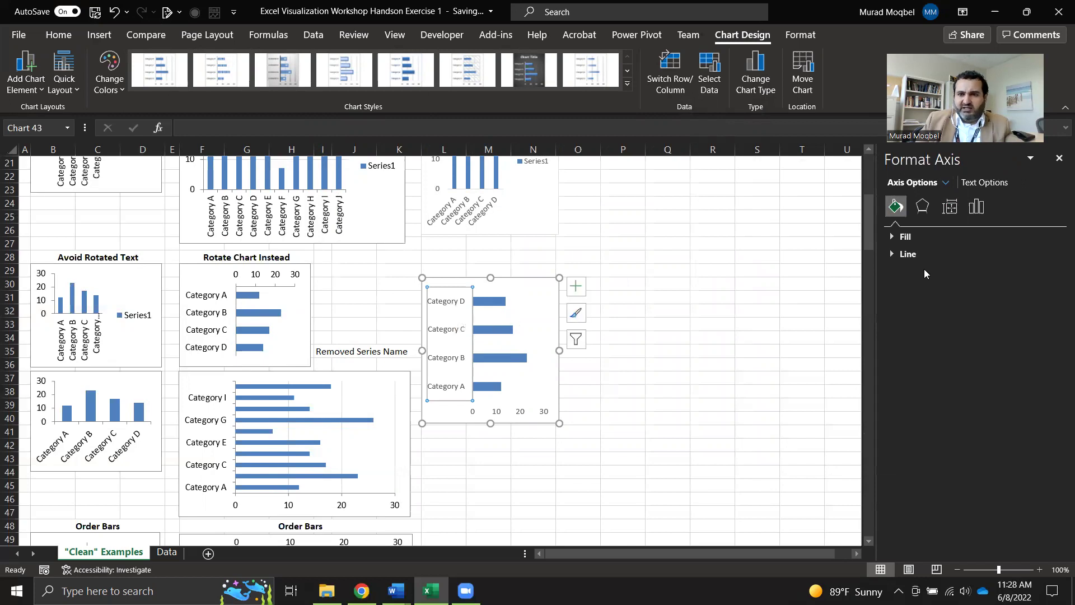
pyautogui.click(978, 208)
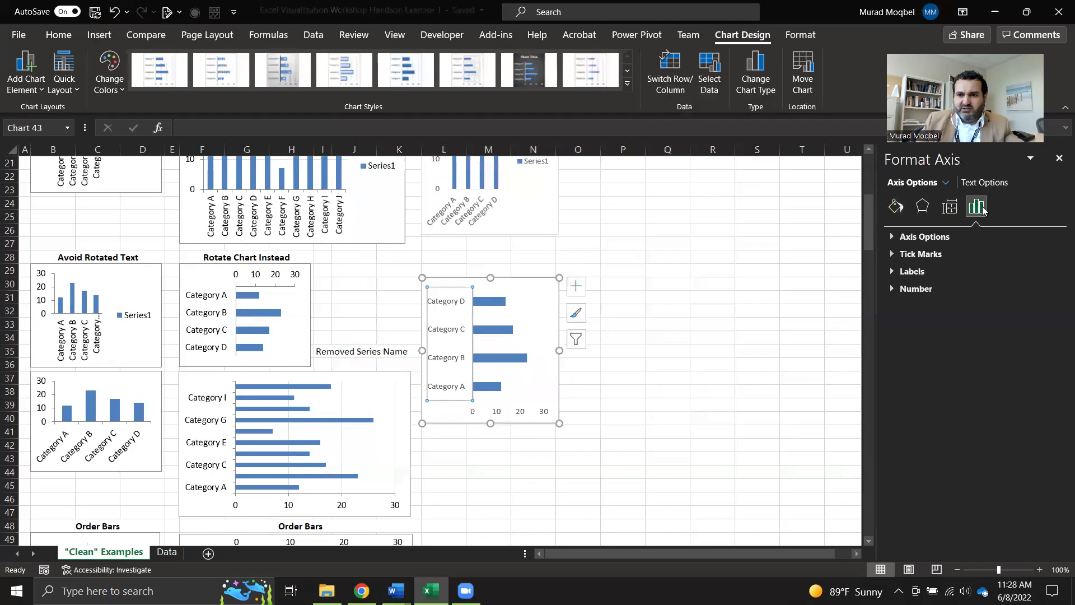
pyautogui.click(896, 238)
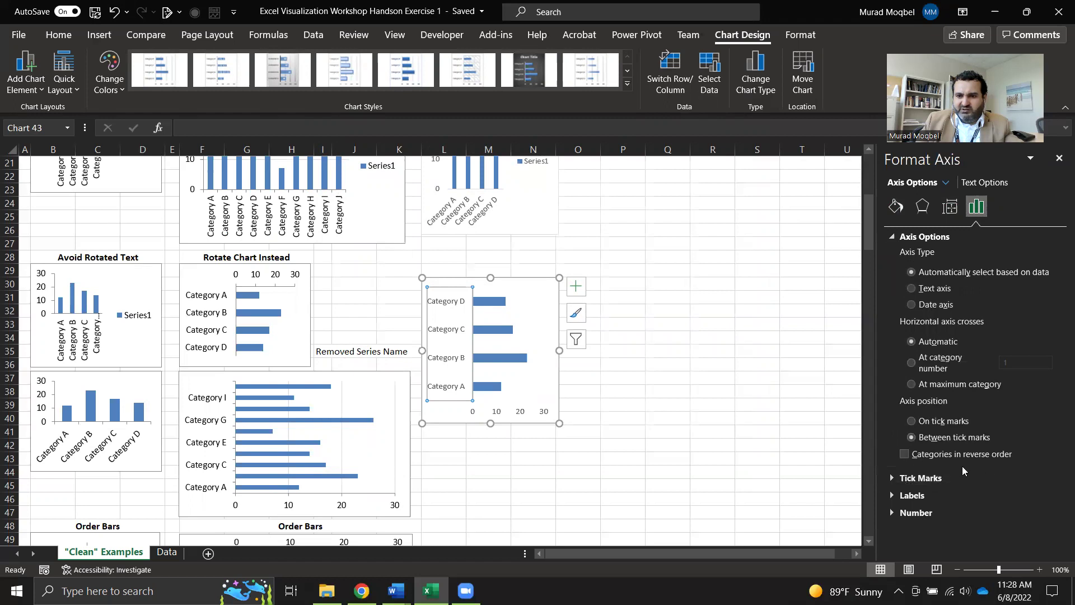
pyautogui.click(904, 454)
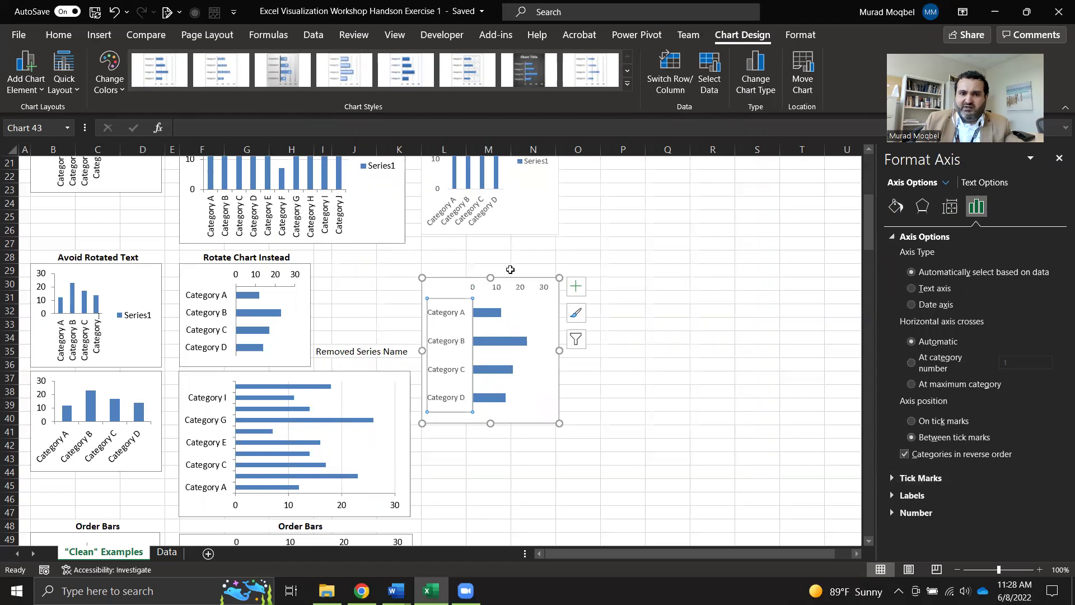
pyautogui.click(455, 280)
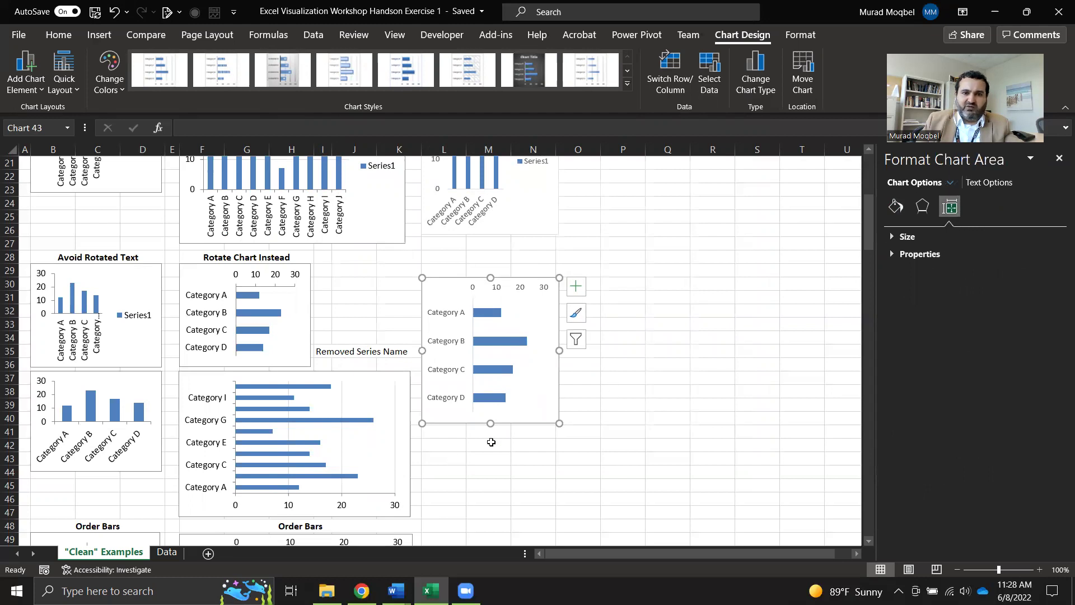
pyautogui.moveTo(490, 424); pyautogui.dragTo(490, 375)
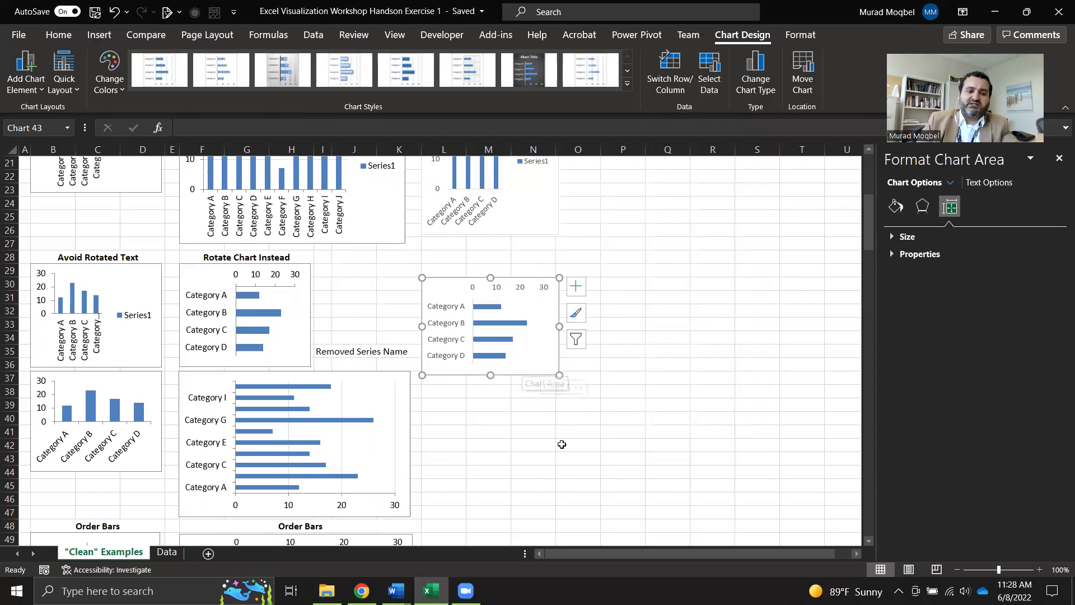
# - Duplicate the shortened bar chart at cell M49, beside the Order Bars examples
pyautogui.scroll(-3, 560, 440)
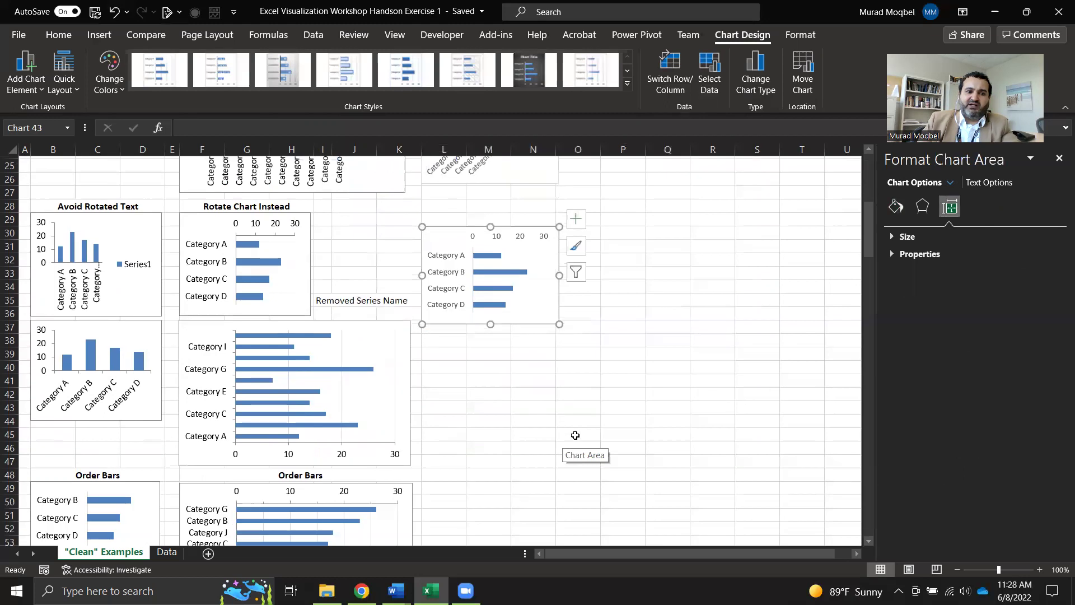
pyautogui.click(478, 402)
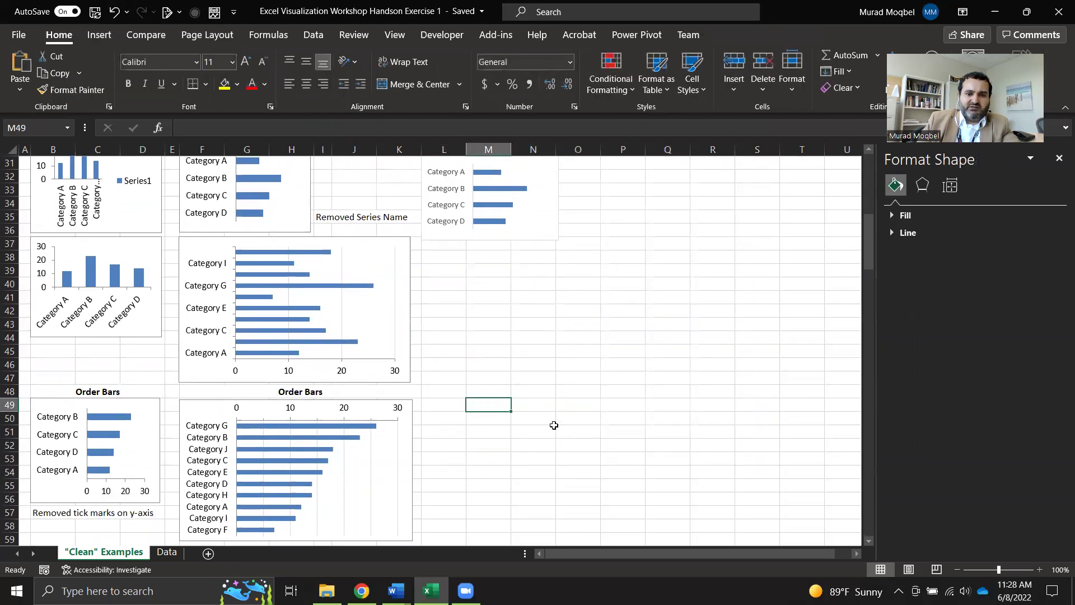
pyautogui.hotkey('ctrl', 'v')
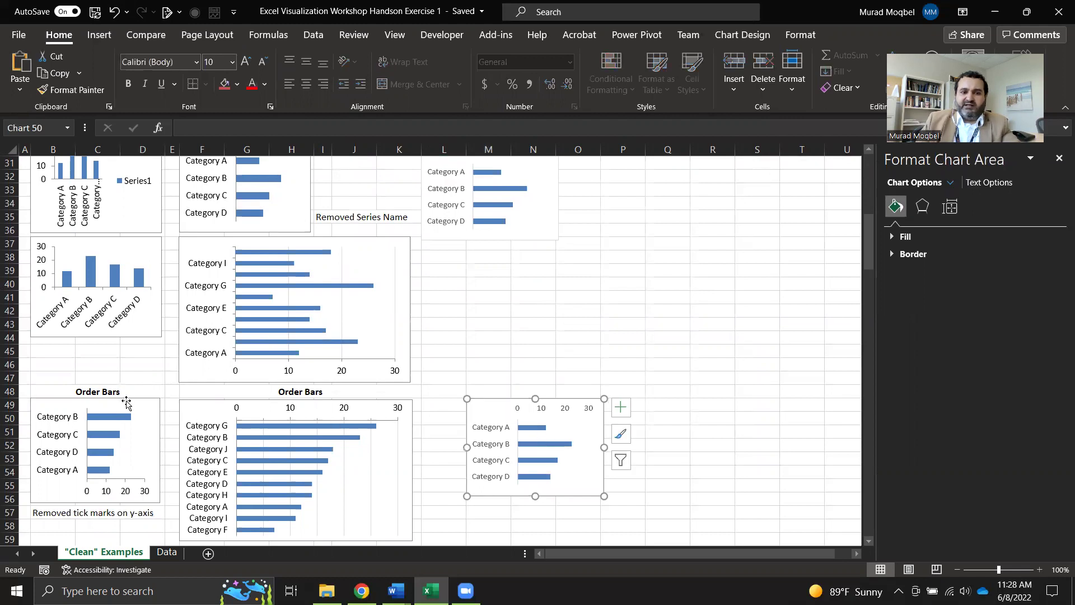
pyautogui.click(496, 433)
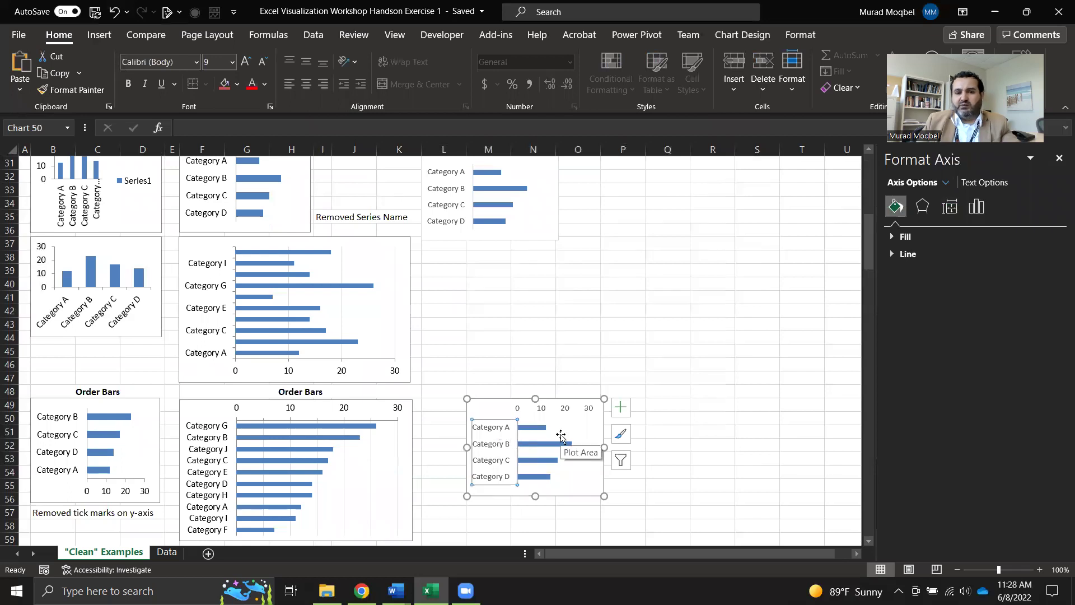
pyautogui.click(487, 401)
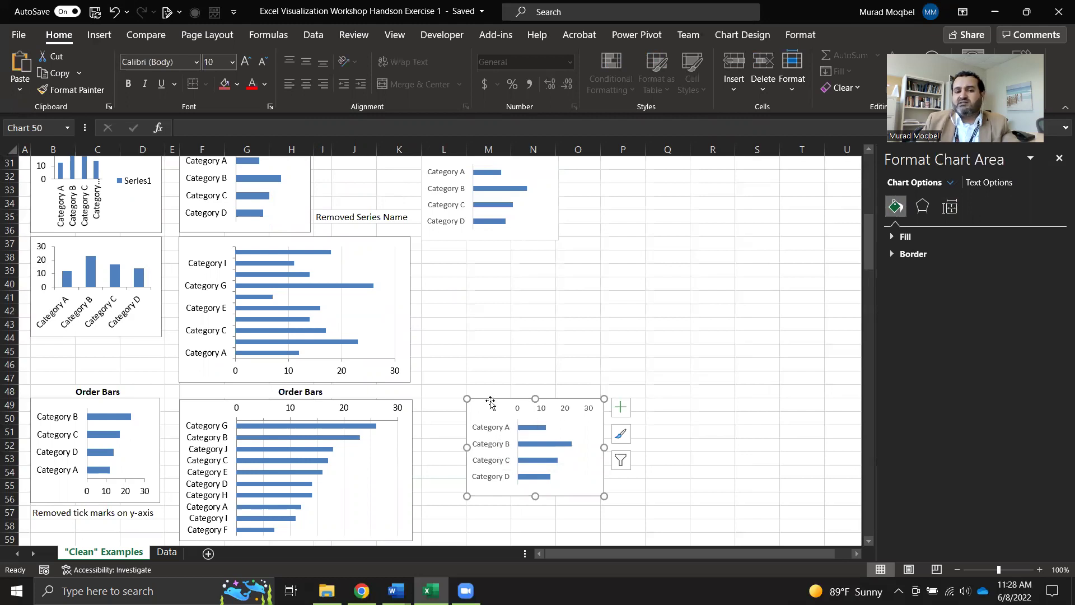
# - Change the copied bar chart's data range to the sorted table =Data!$B$8:$C$11 on the Data sheet
pyautogui.click(758, 36)
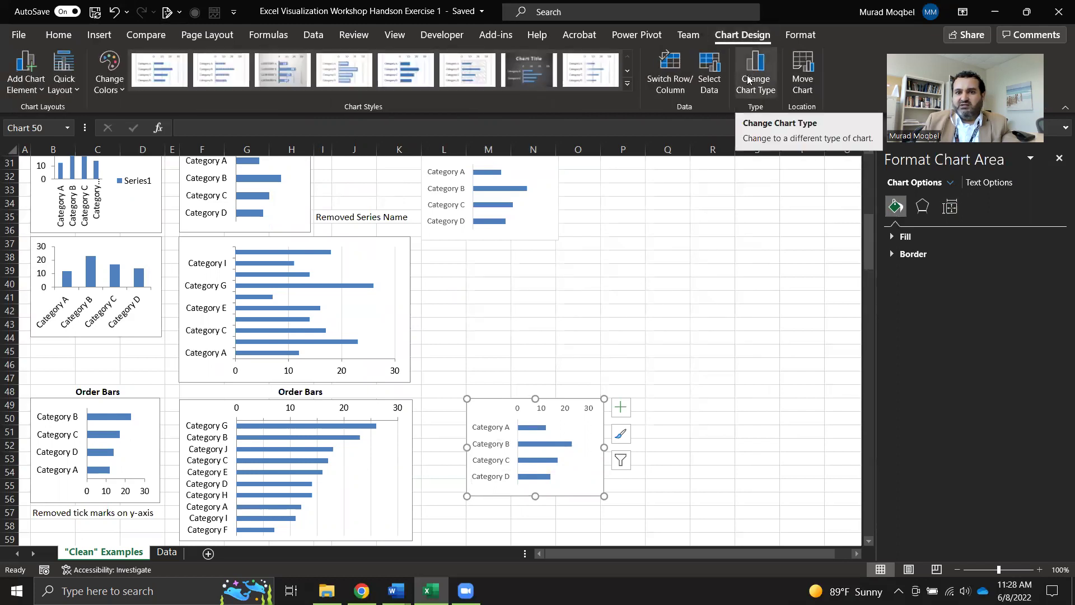
pyautogui.click(709, 81)
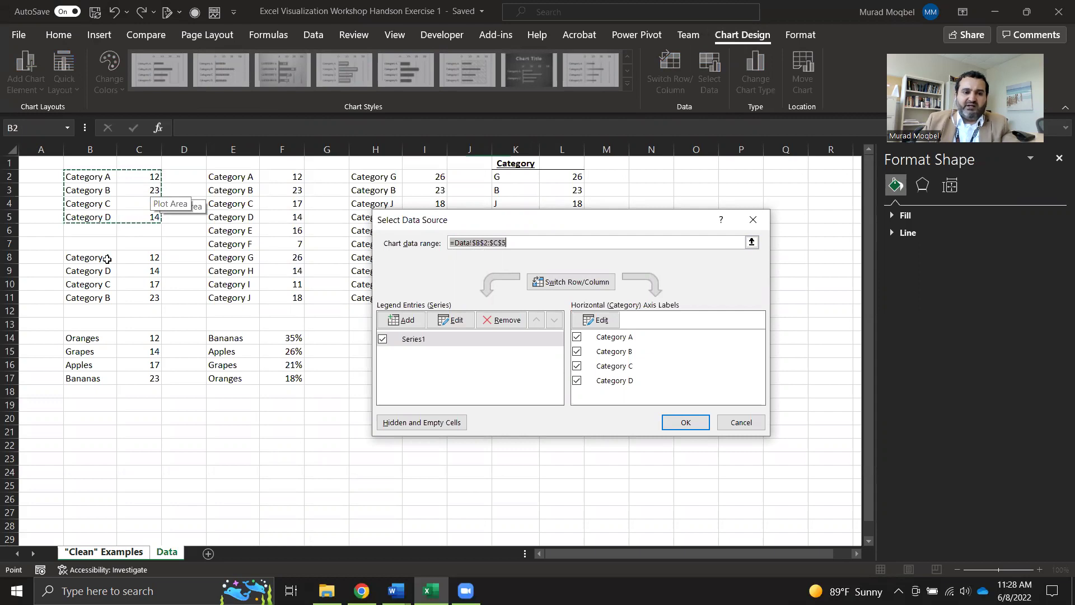
pyautogui.moveTo(100, 260); pyautogui.dragTo(137, 298)
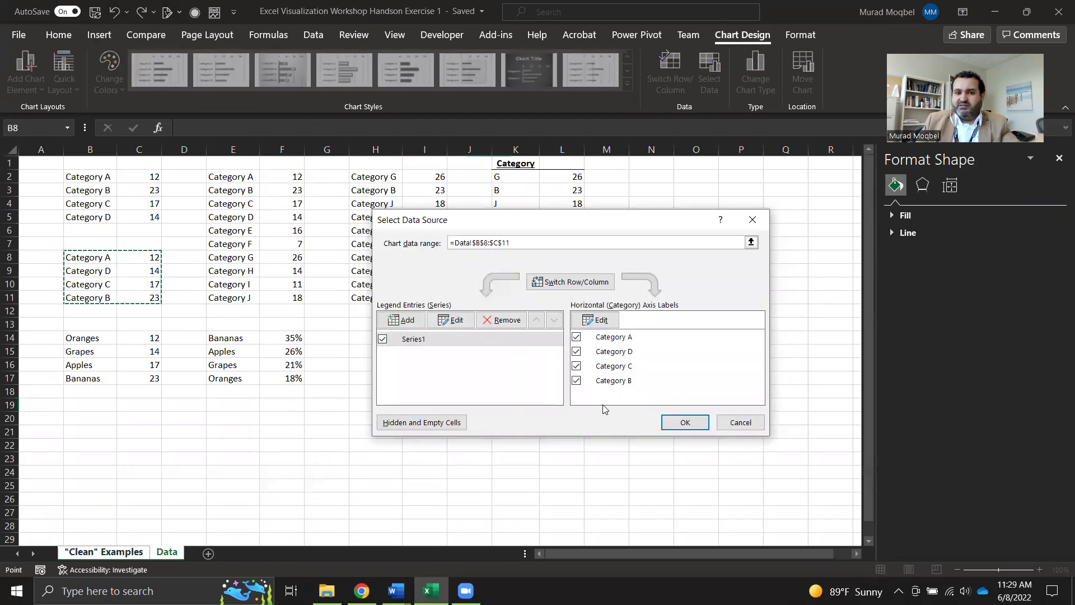
pyautogui.click(678, 425)
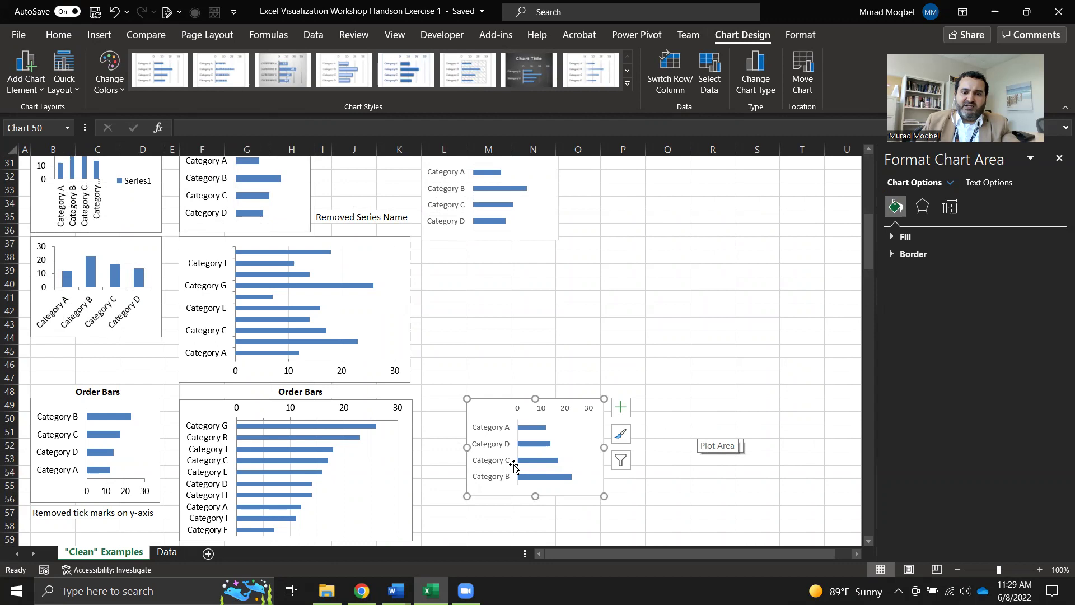
# - Turn off Categories in reverse order for the category axis of the Order Bars chart copy
pyautogui.click(478, 465)
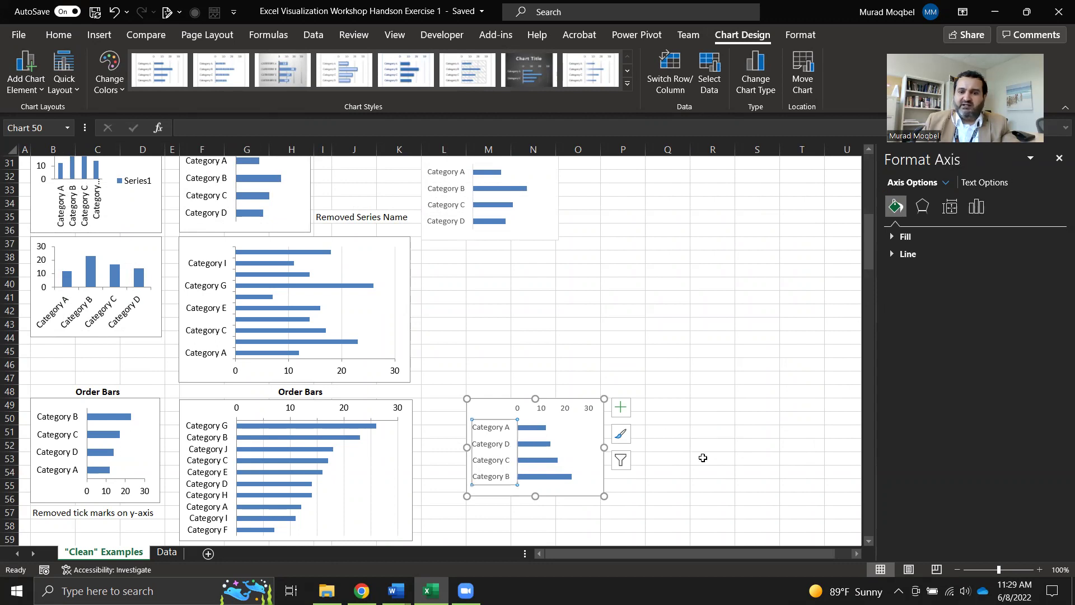
pyautogui.click(976, 209)
pyautogui.click(895, 238)
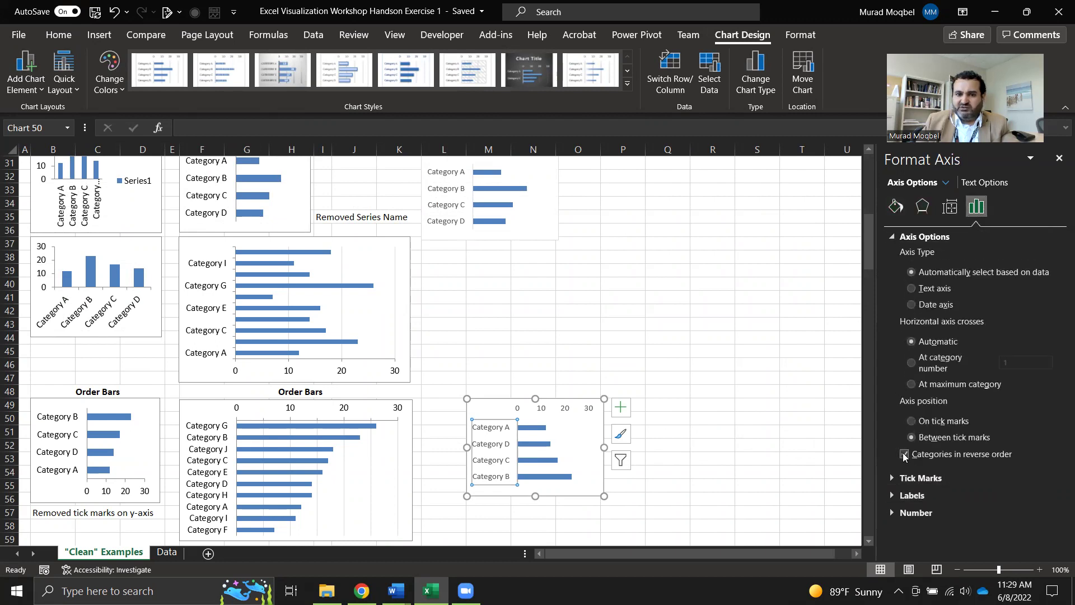
pyautogui.click(905, 455)
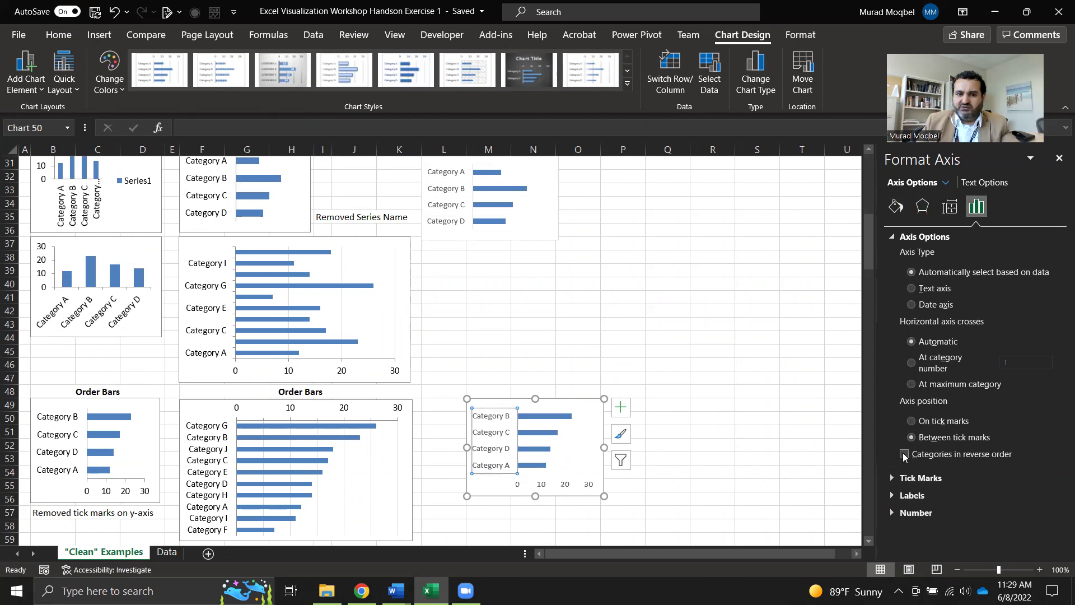
pyautogui.click(488, 492)
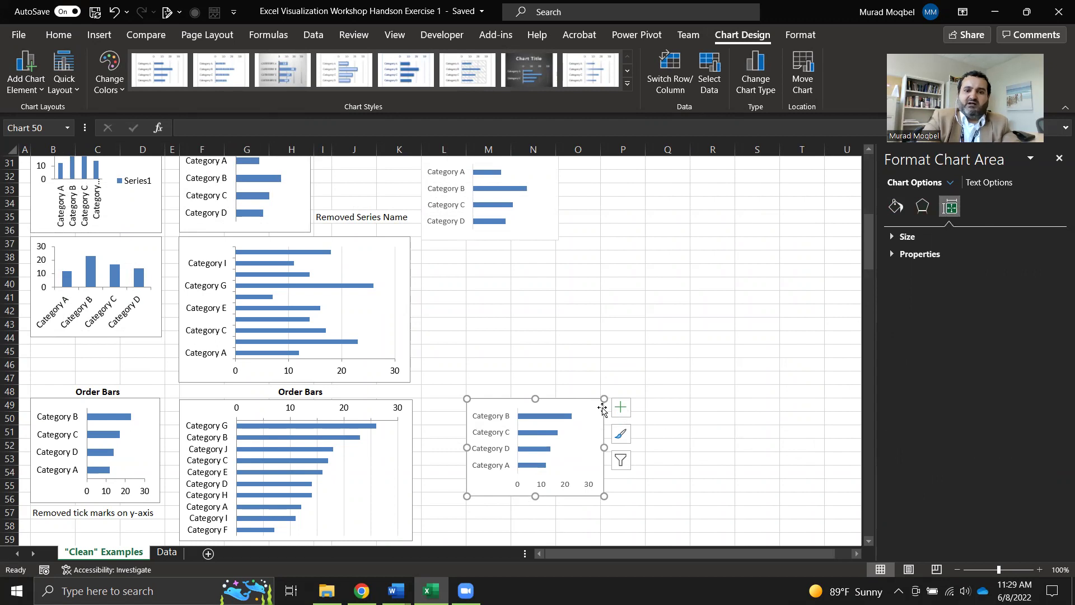
# - Duplicate the ordered bar chart at cell M68, beside the Remove Border examples
pyautogui.scroll(-3, 644, 406)
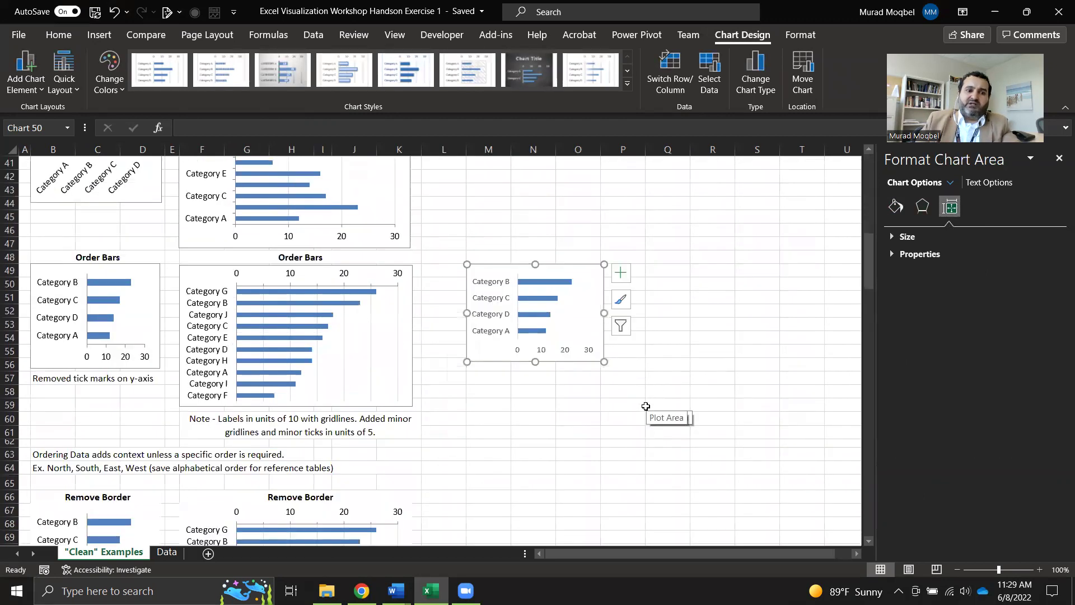
pyautogui.scroll(-3, 646, 406)
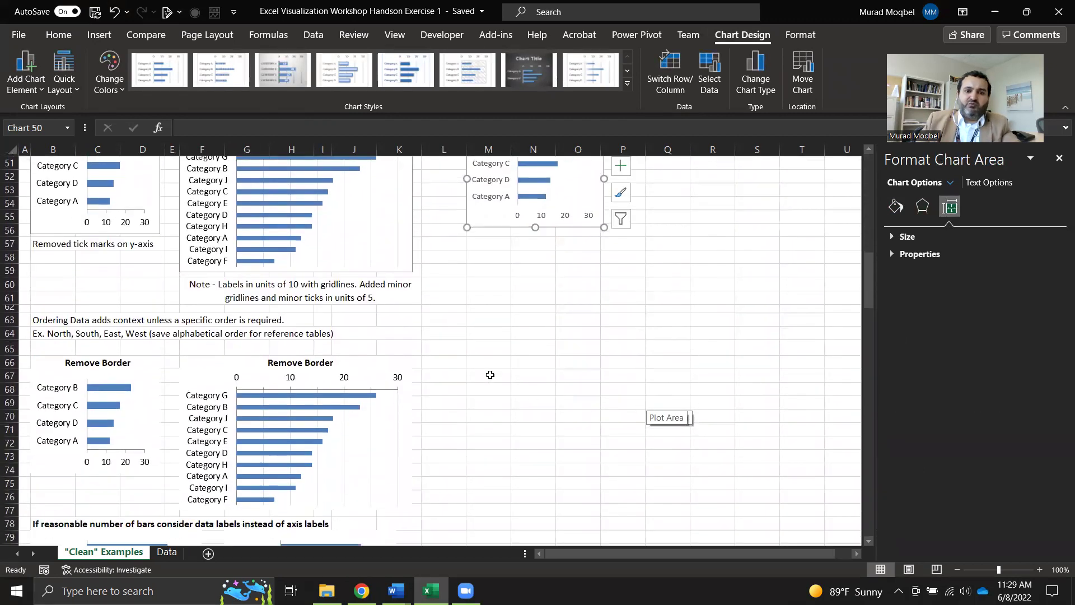
pyautogui.click(481, 388)
pyautogui.hotkey('ctrl', 'v')
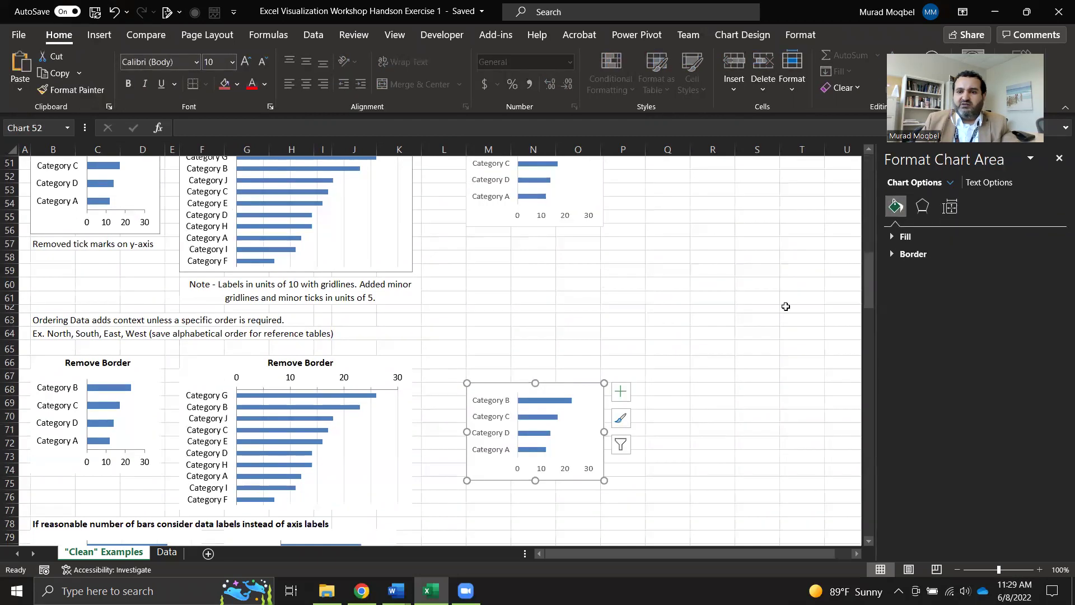
# - Set the chart area border of the copy beside the Remove Border examples to No line
pyautogui.click(891, 255)
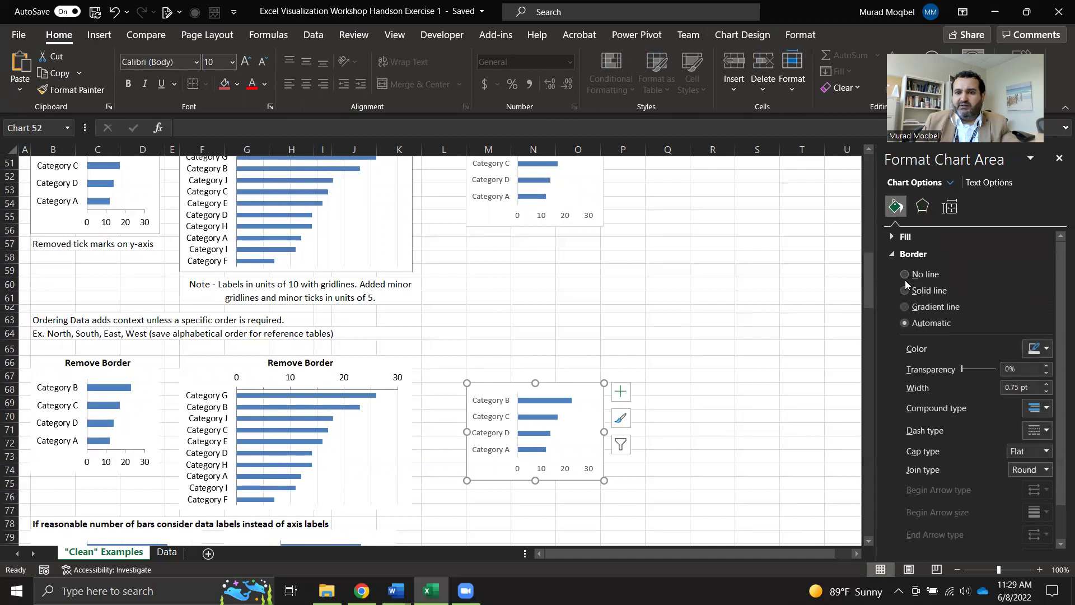
pyautogui.click(907, 276)
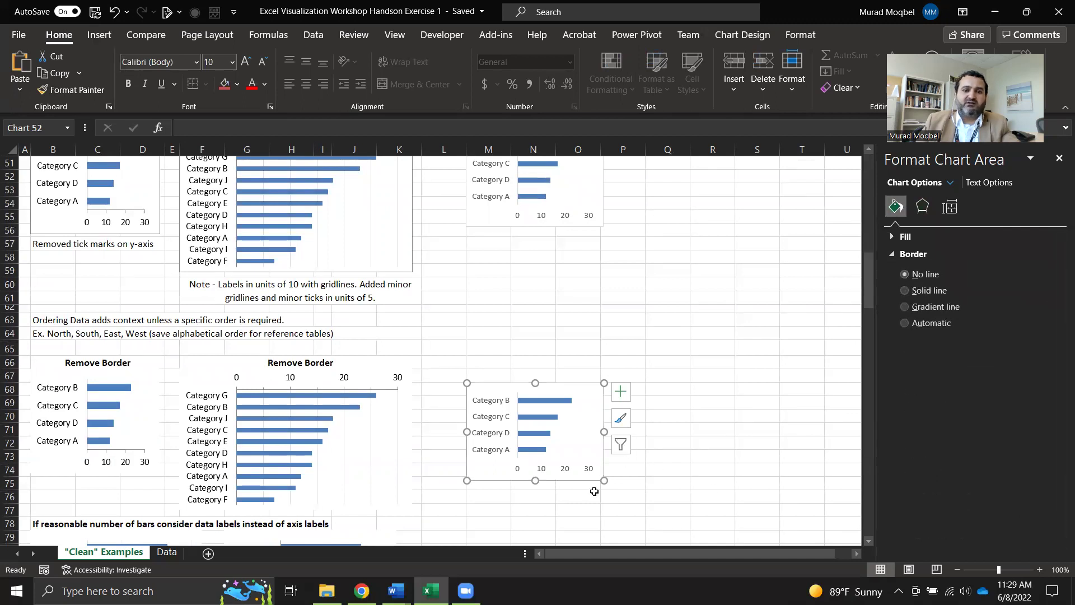
pyautogui.click(667, 456)
pyautogui.click(593, 392)
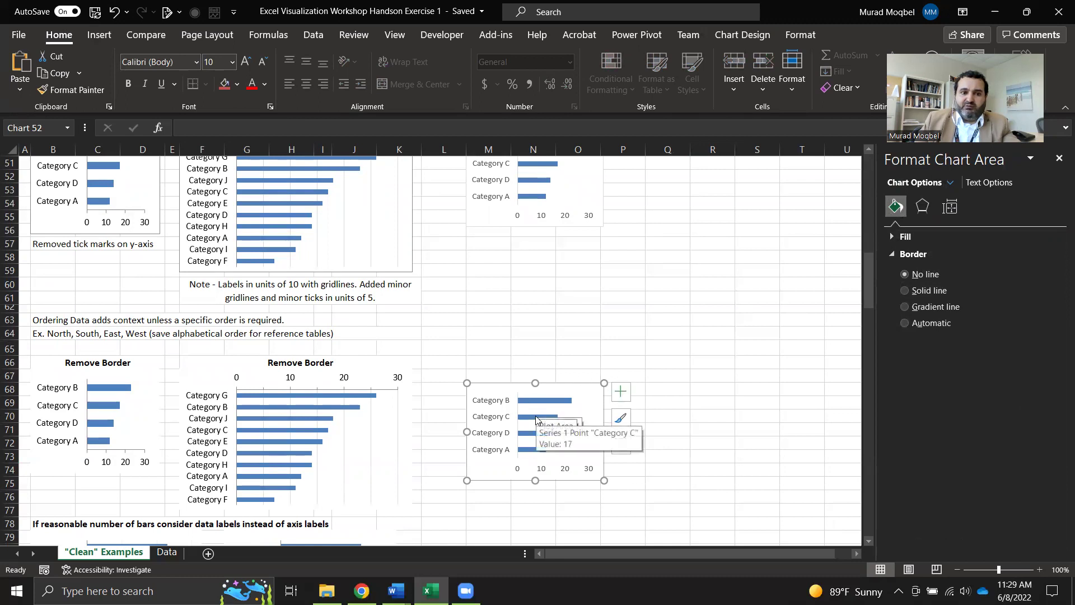
# - Duplicate the borderless chart at cell M79, beside the data labels examples, and delete the copy's horizontal value axis
pyautogui.scroll(-2, 536, 419)
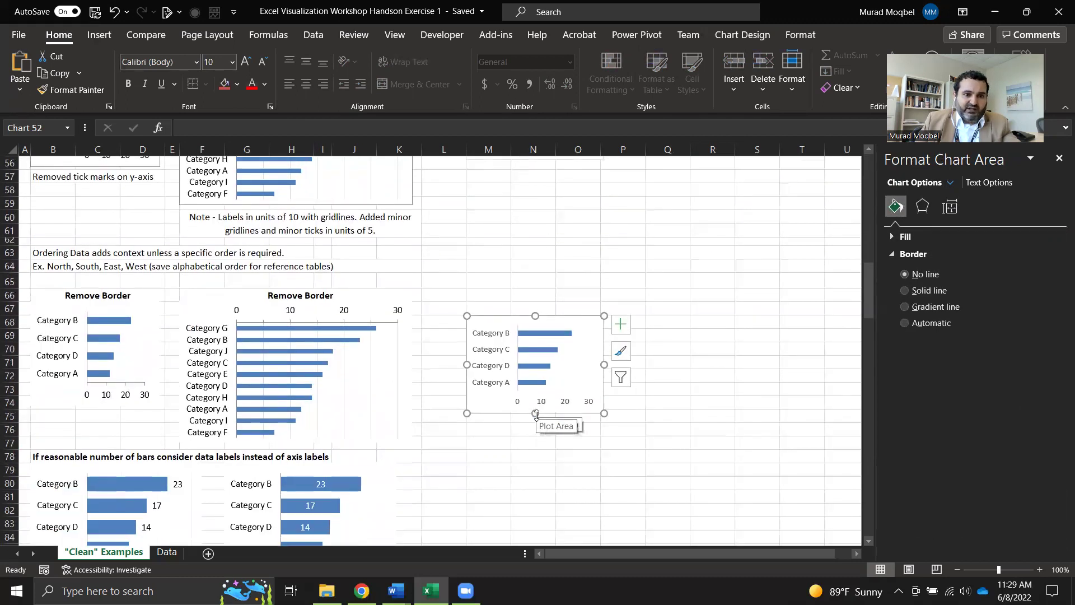
pyautogui.scroll(-2, 536, 415)
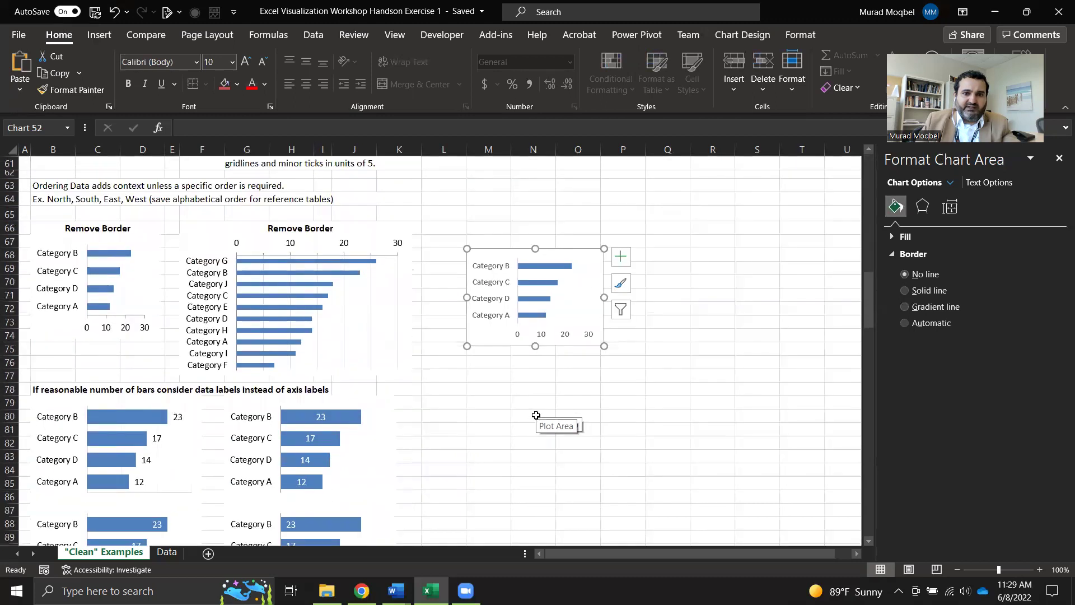
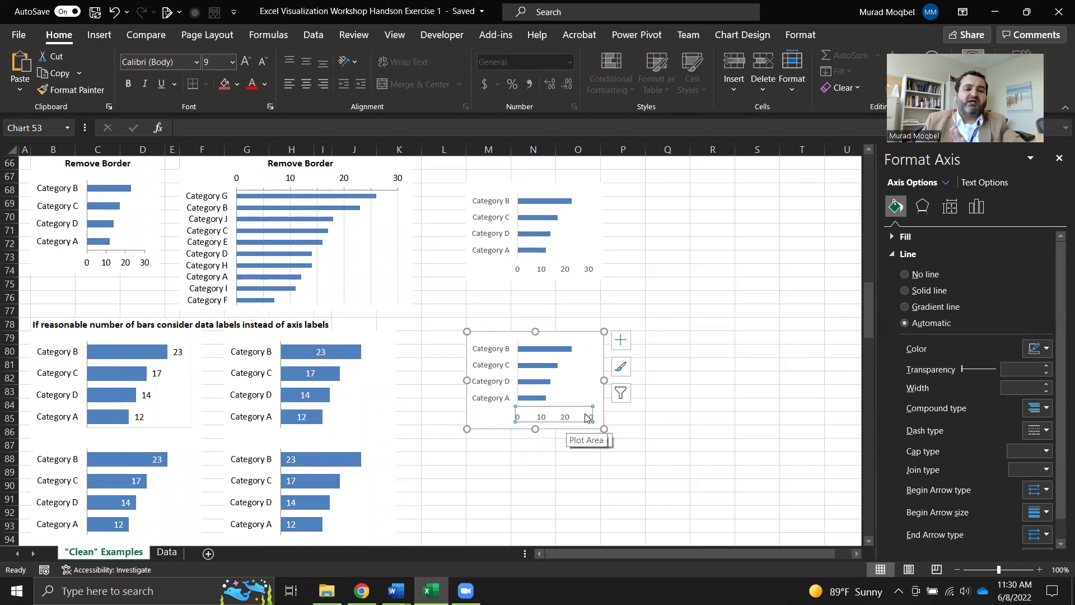
pyautogui.click(552, 418)
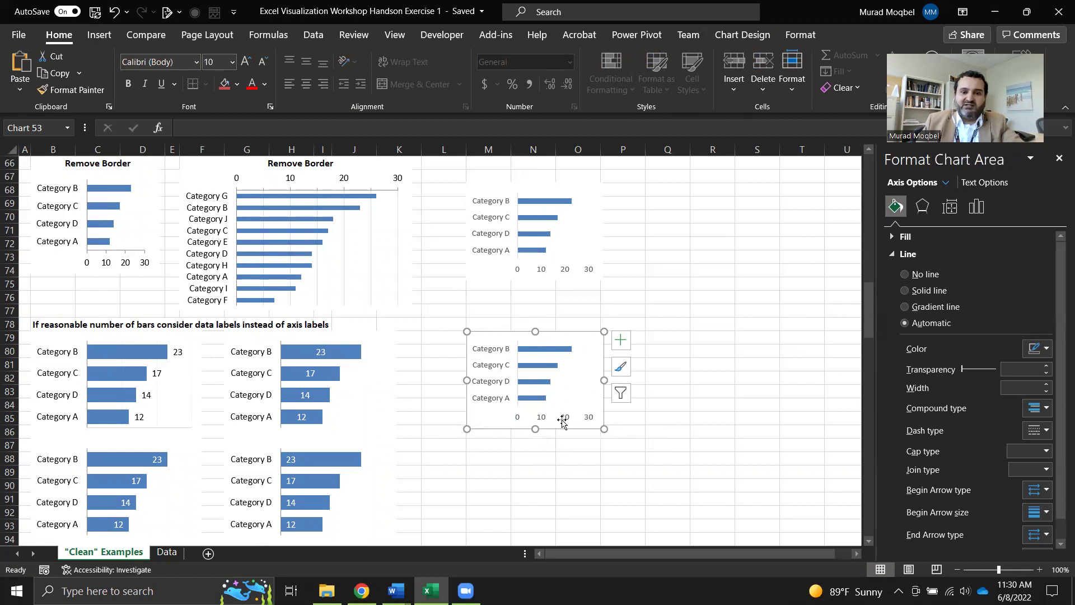
pyautogui.click(542, 421)
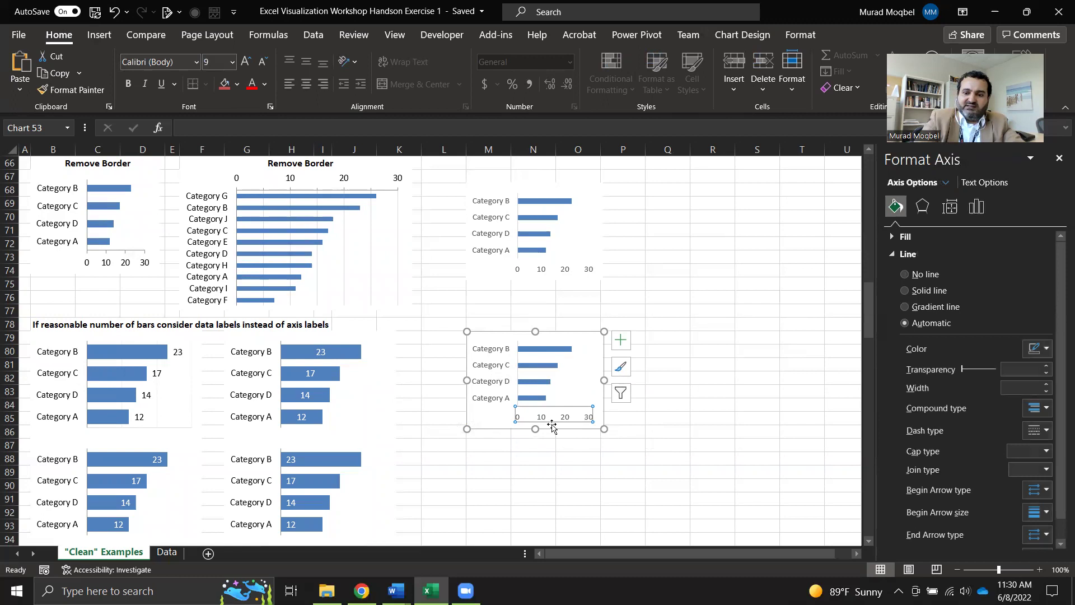
pyautogui.click(551, 427)
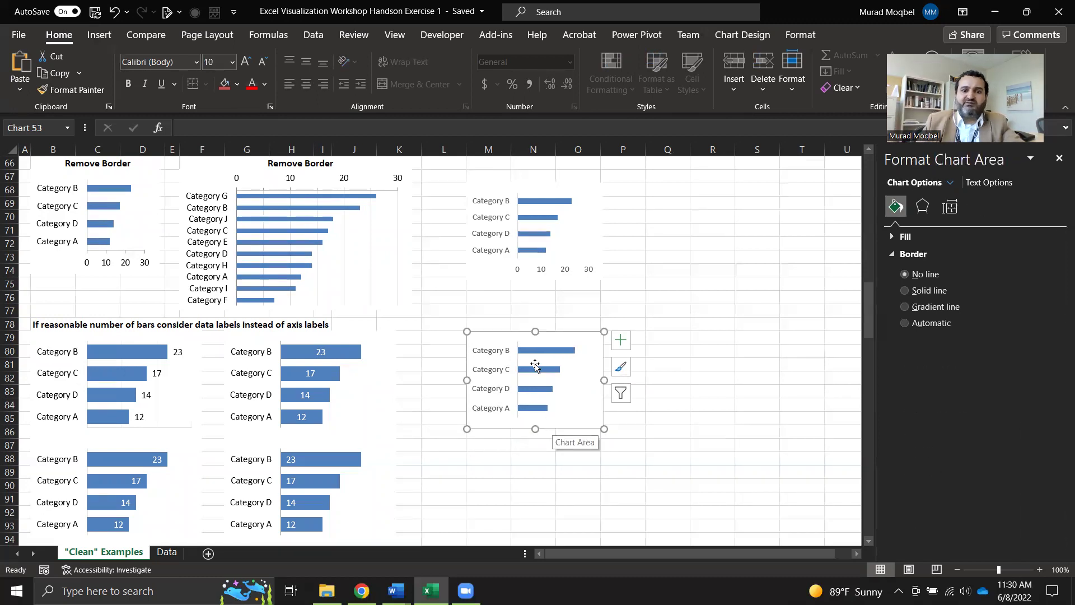
# - Add data labels at Inside End to the chart's bars and color the label text white
pyautogui.click(622, 343)
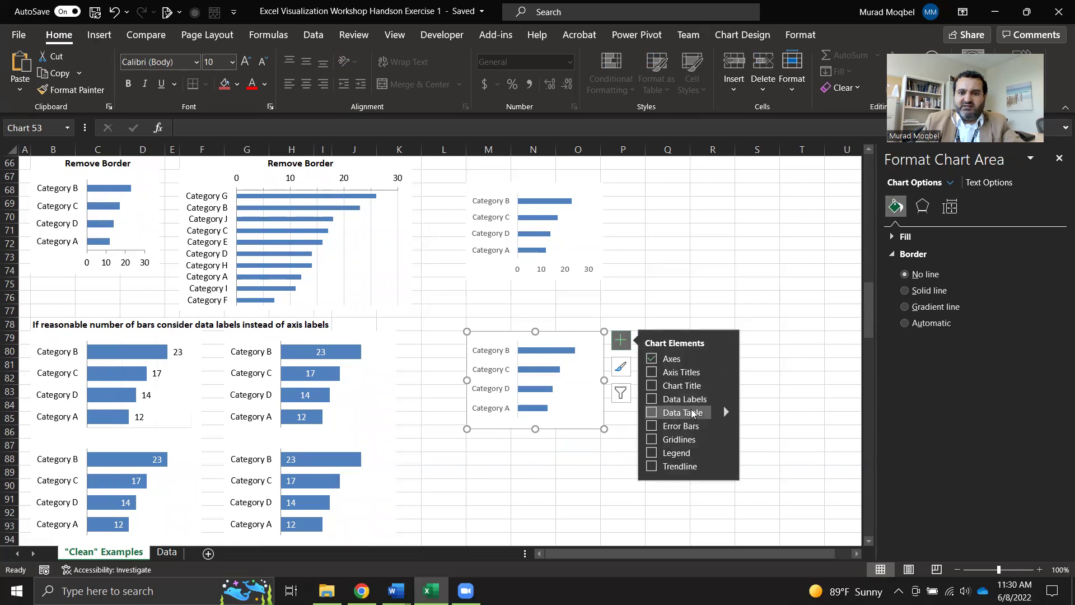
pyautogui.click(726, 398)
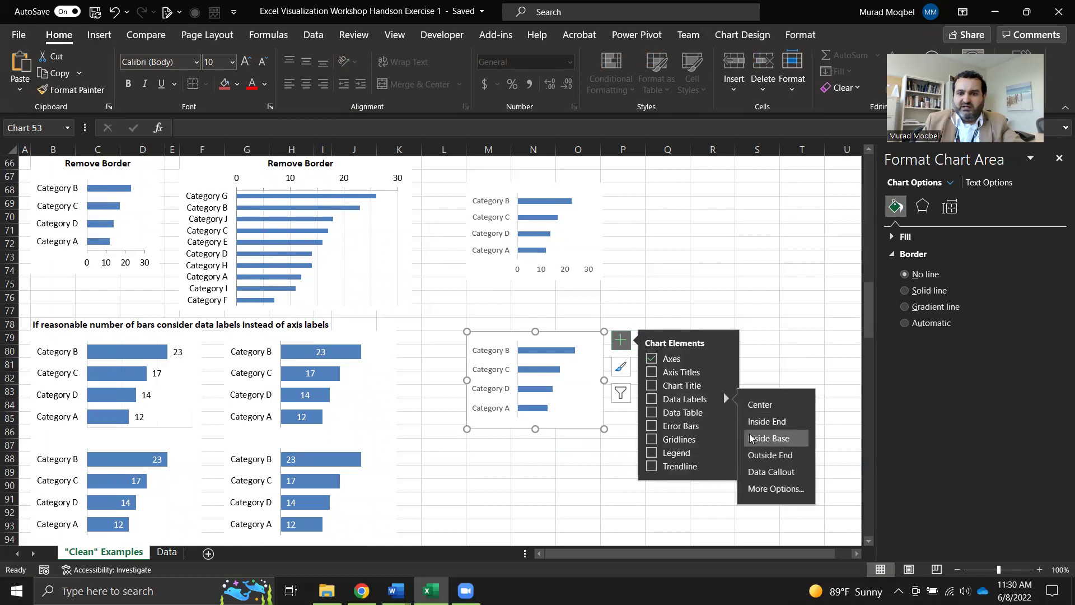
pyautogui.click(783, 427)
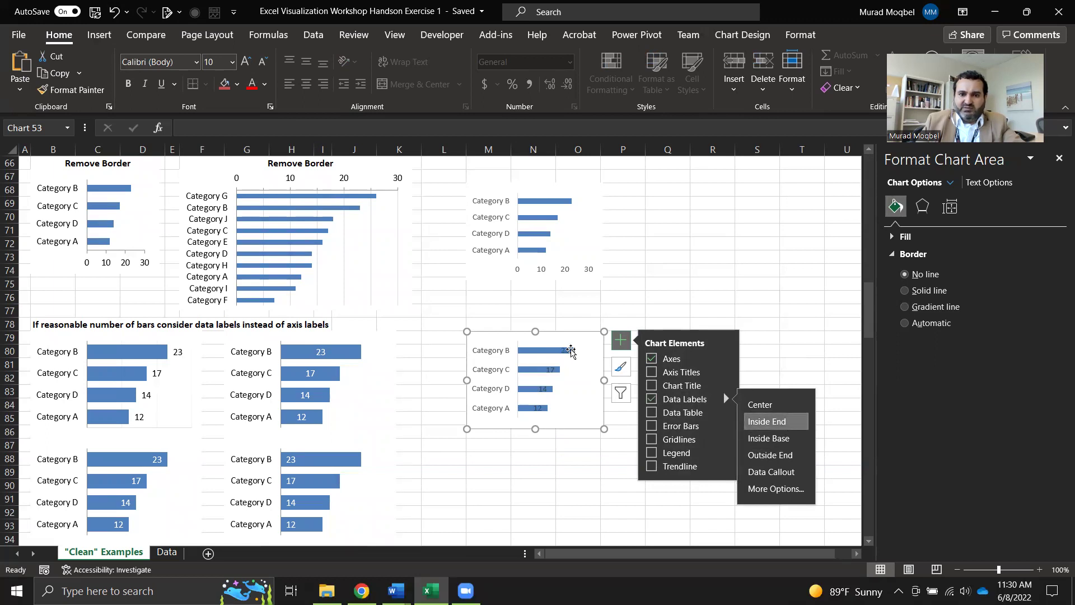
pyautogui.click(264, 84)
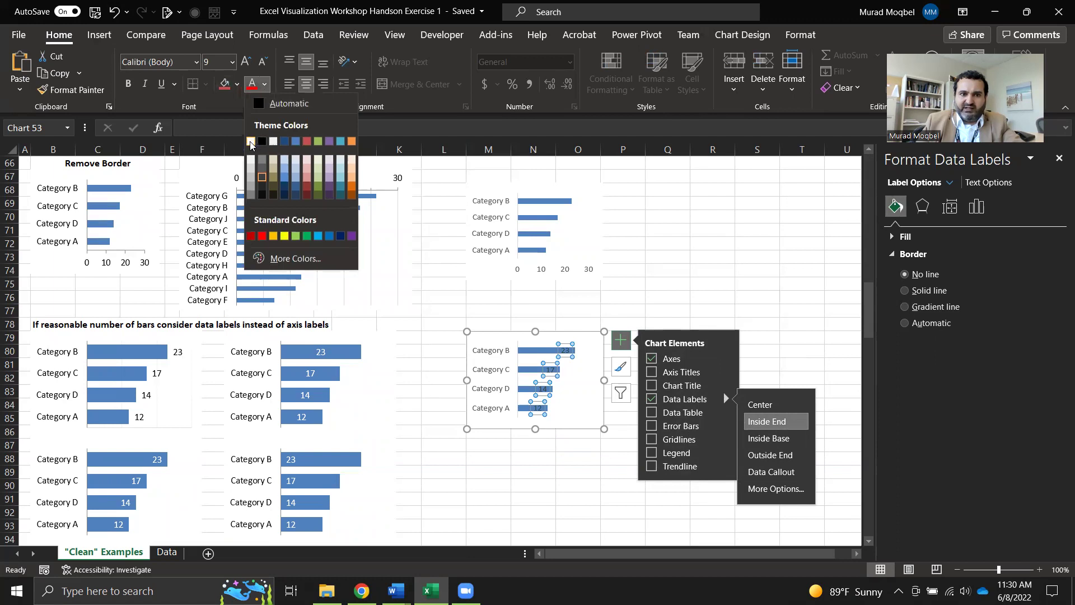
pyautogui.click(250, 142)
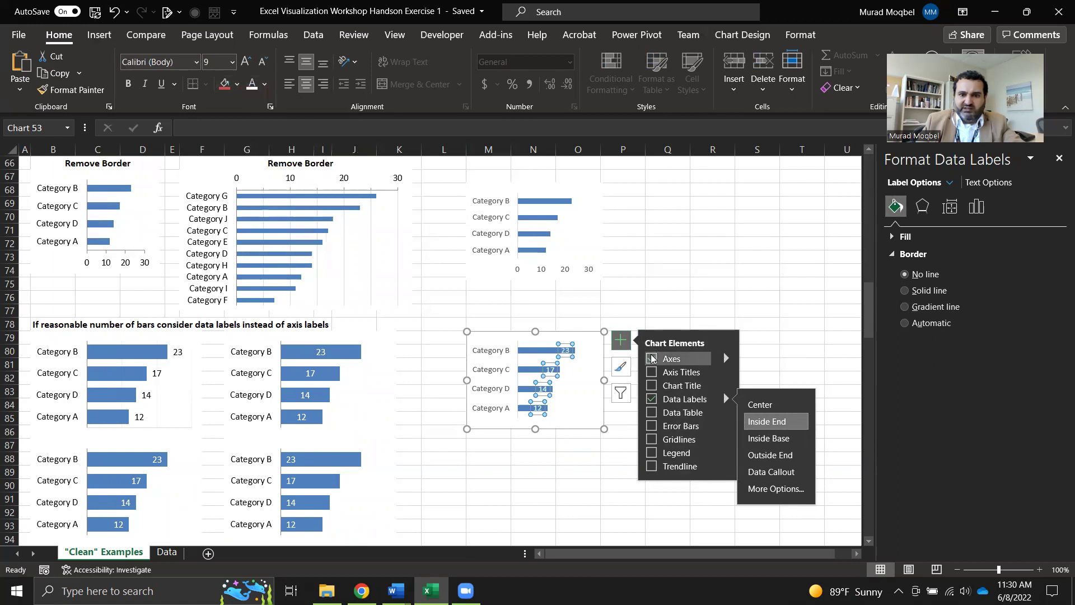
pyautogui.click(618, 307)
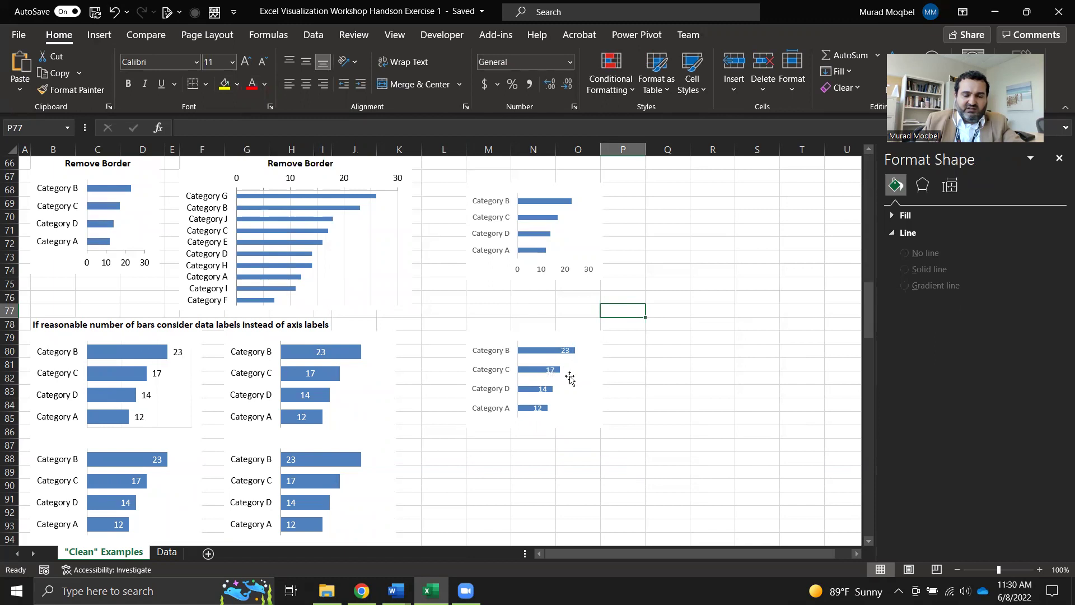
# - Set the gap width of the labeled chart's bars to 50%
pyautogui.click(545, 354)
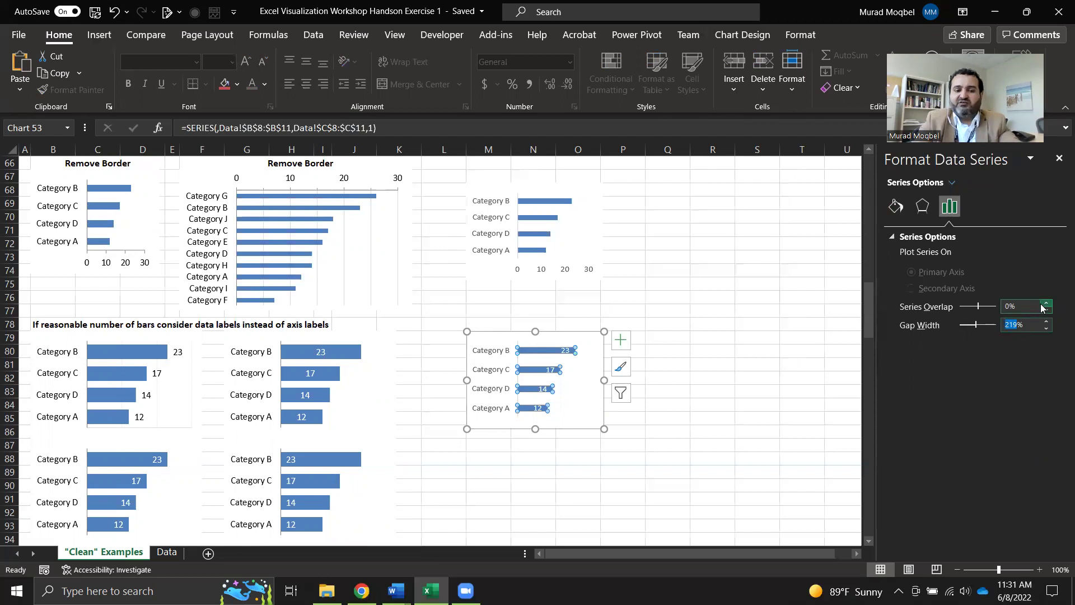
pyautogui.write('50')
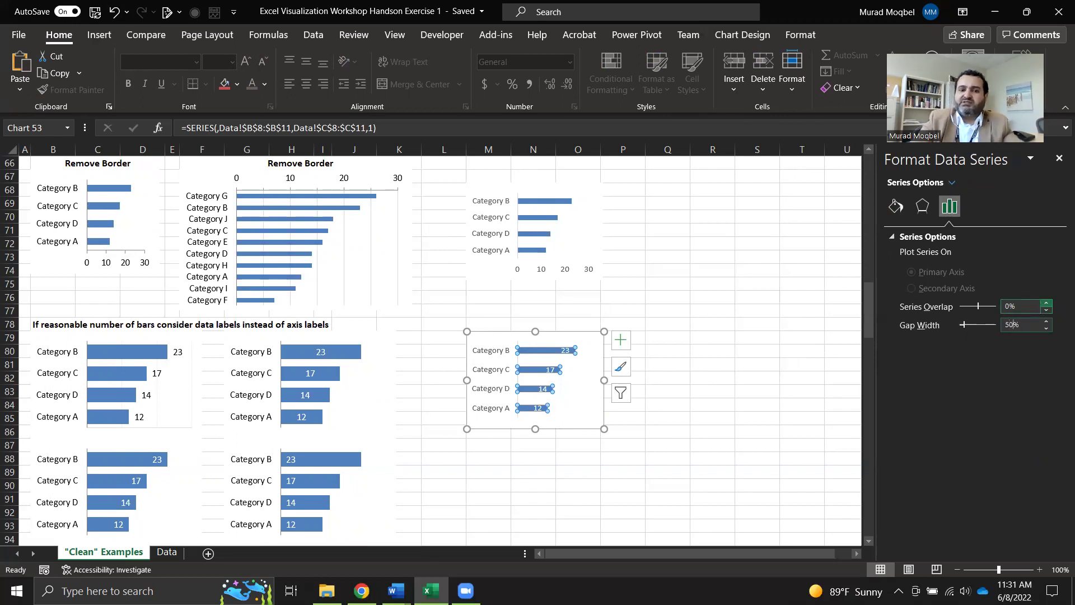
pyautogui.press('Return')
pyautogui.click(586, 410)
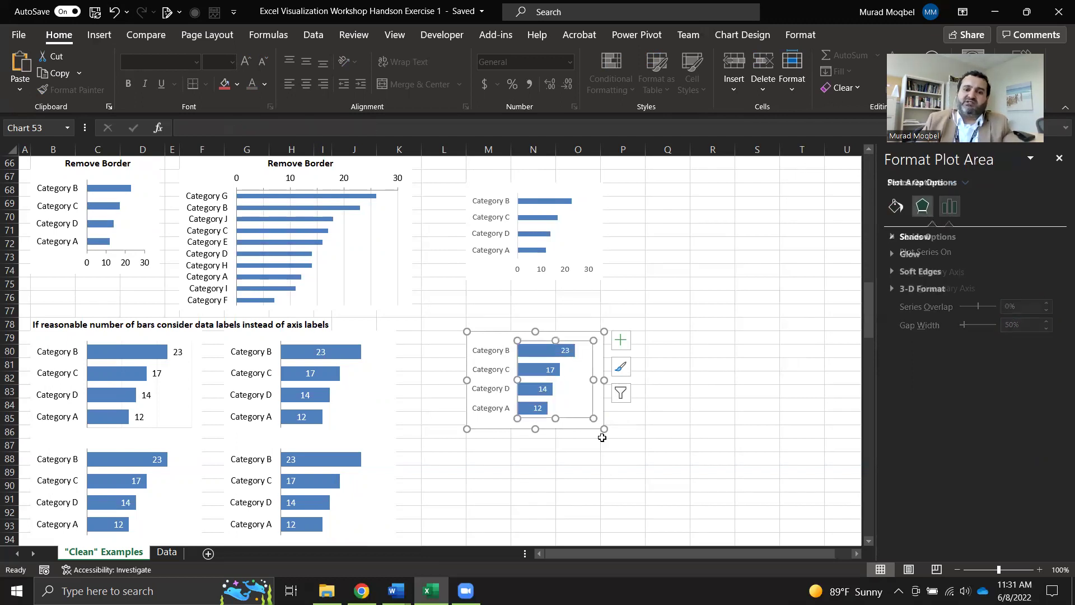
pyautogui.click(592, 428)
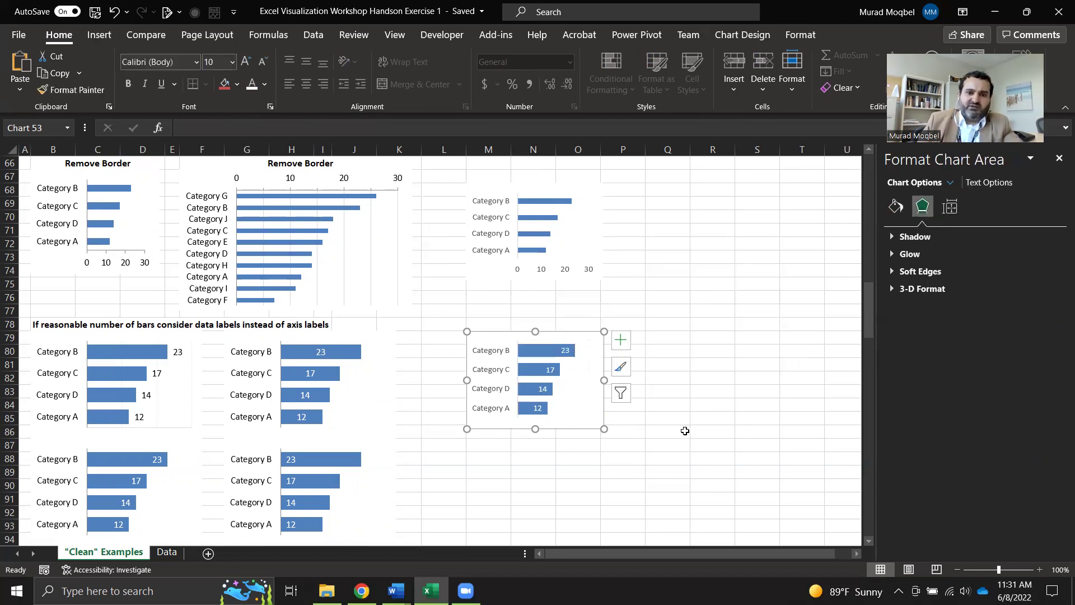
# - Duplicate the labeled bar chart at cell M97, beside the Fine Tune Colors example
pyautogui.scroll(-5, 681, 427)
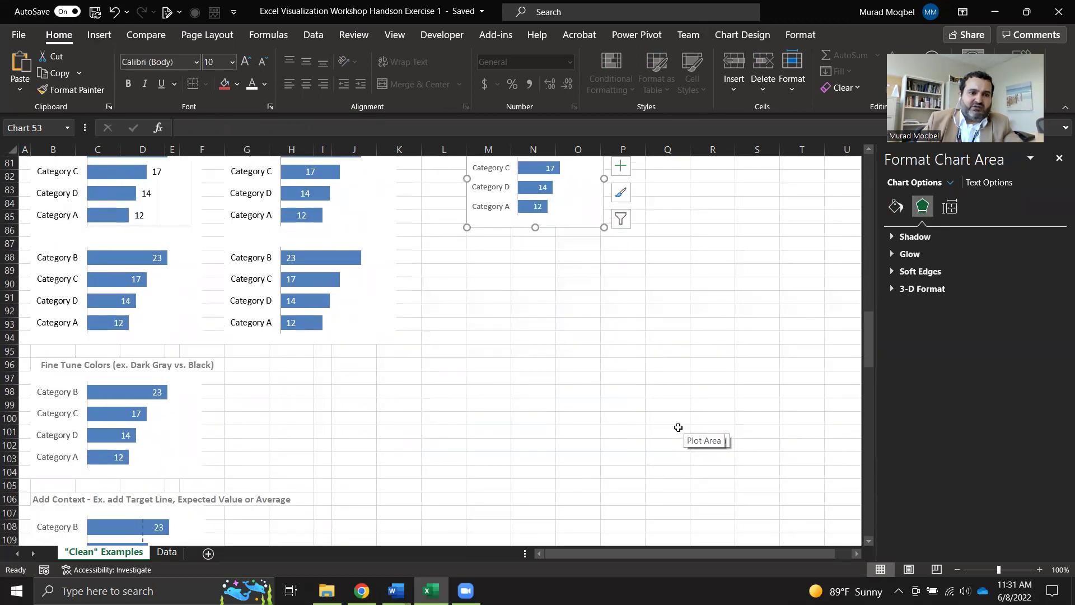
pyautogui.click(478, 381)
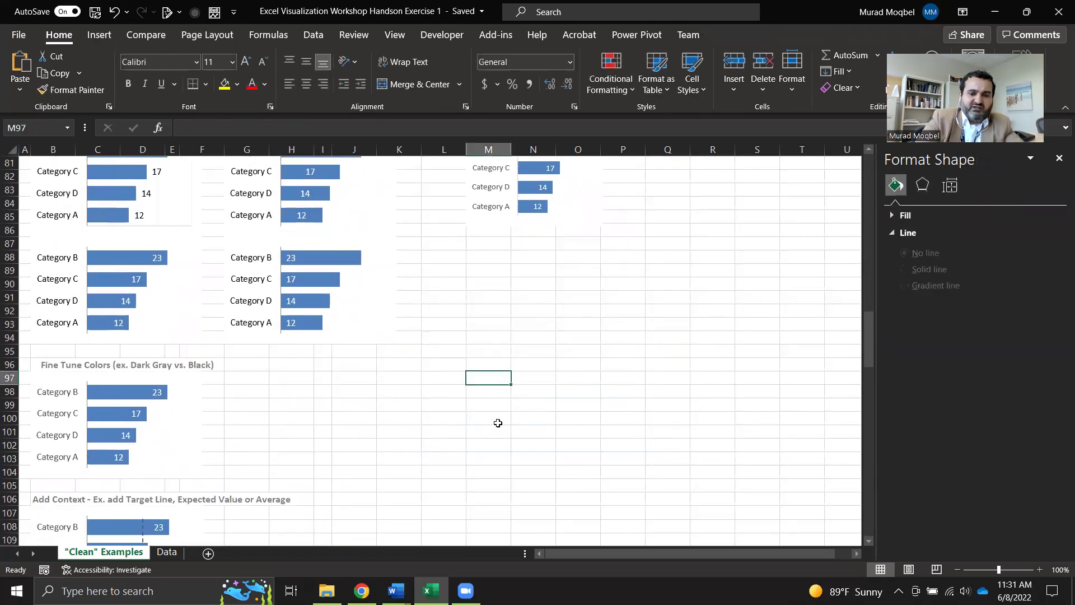
pyautogui.hotkey('ctrl', 'v')
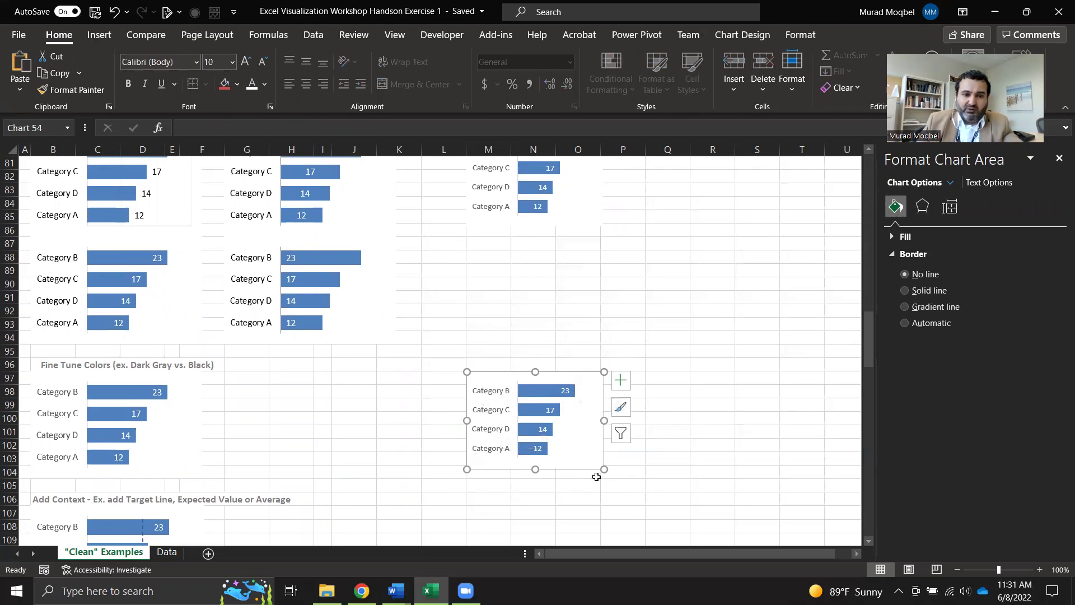
# - Paste a copy of the labeled bar chart at cell M109, beside the Add Context example
pyautogui.scroll(-2, 593, 476)
pyautogui.scroll(-2, 593, 476)
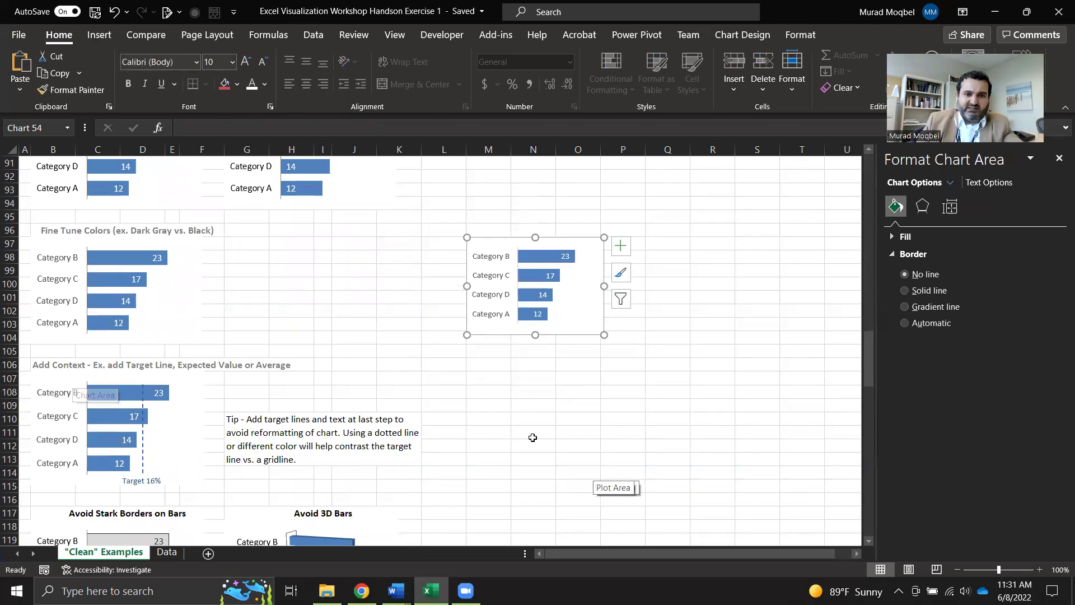
pyautogui.click(481, 409)
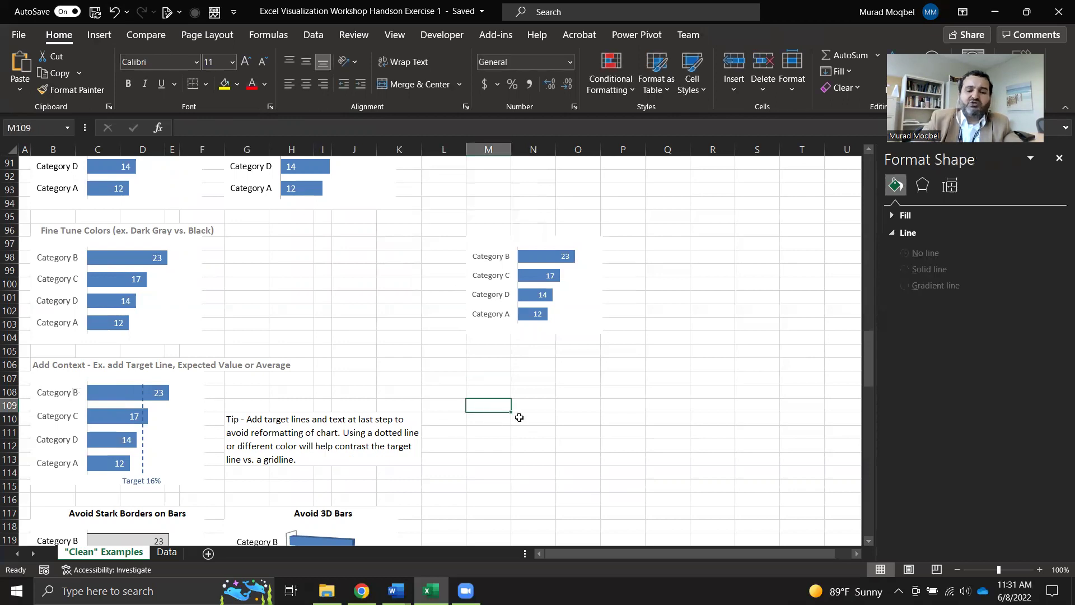
pyautogui.hotkey('ctrl', 'v')
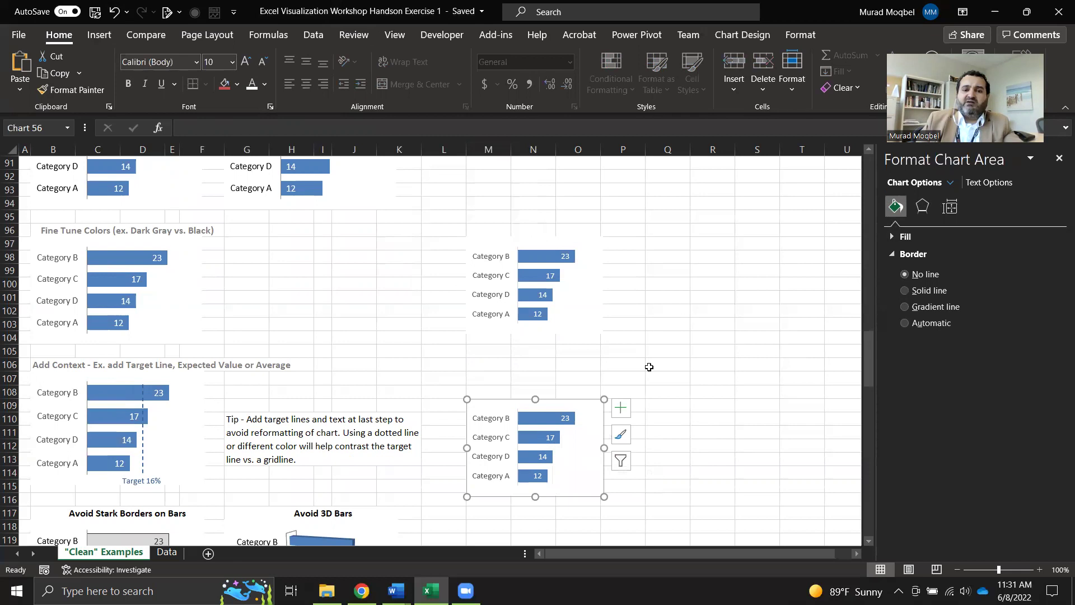
# - Draw a vertical straight line inside the copied chart, just short of the Category C bar's end, spanning all four bars
pyautogui.click(99, 35)
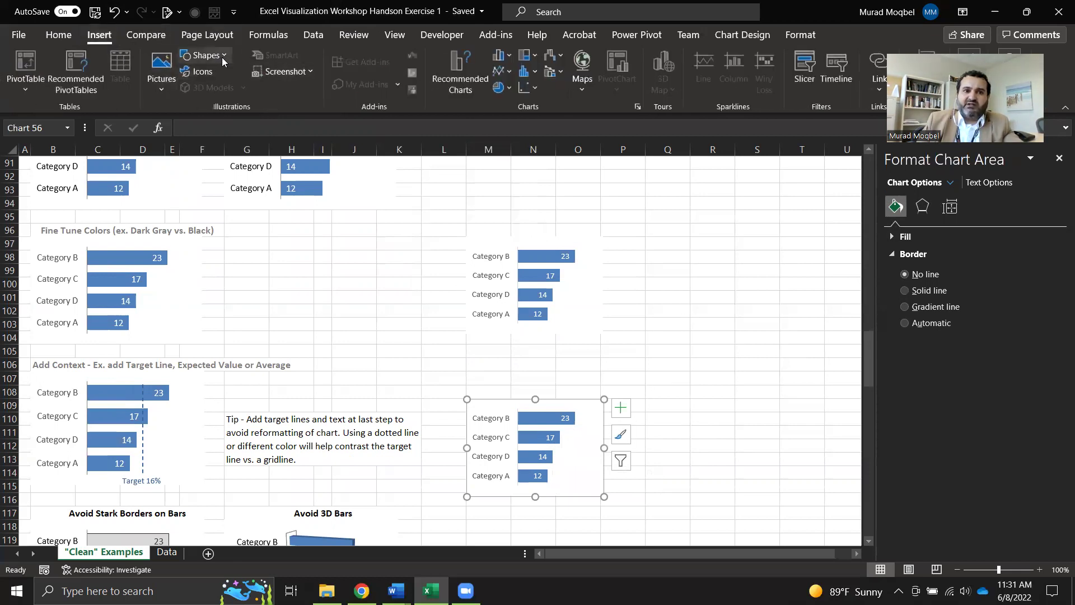
pyautogui.click(205, 56)
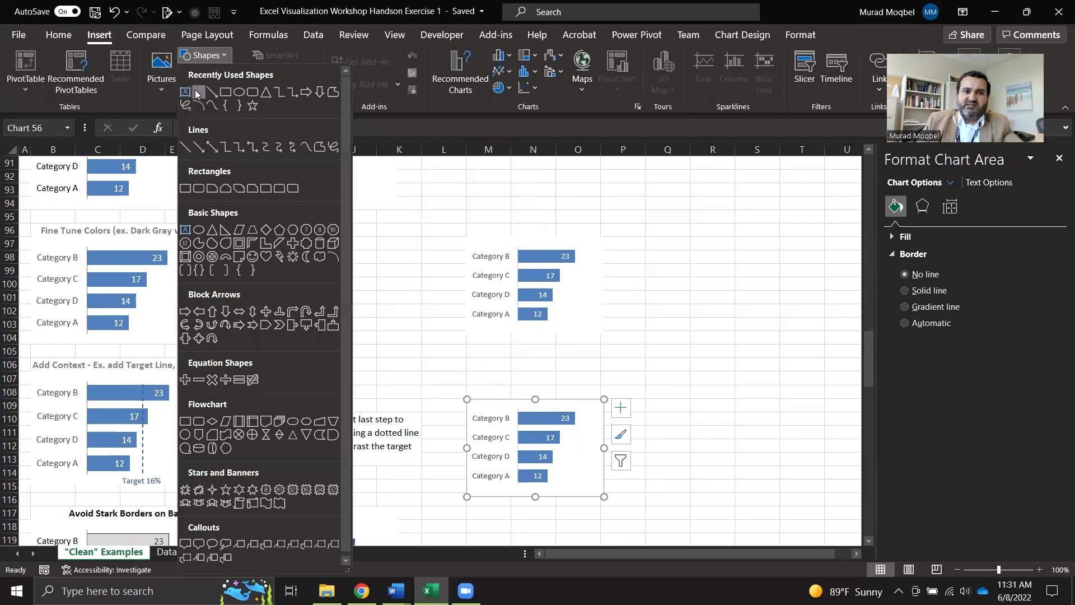
pyautogui.click(197, 93)
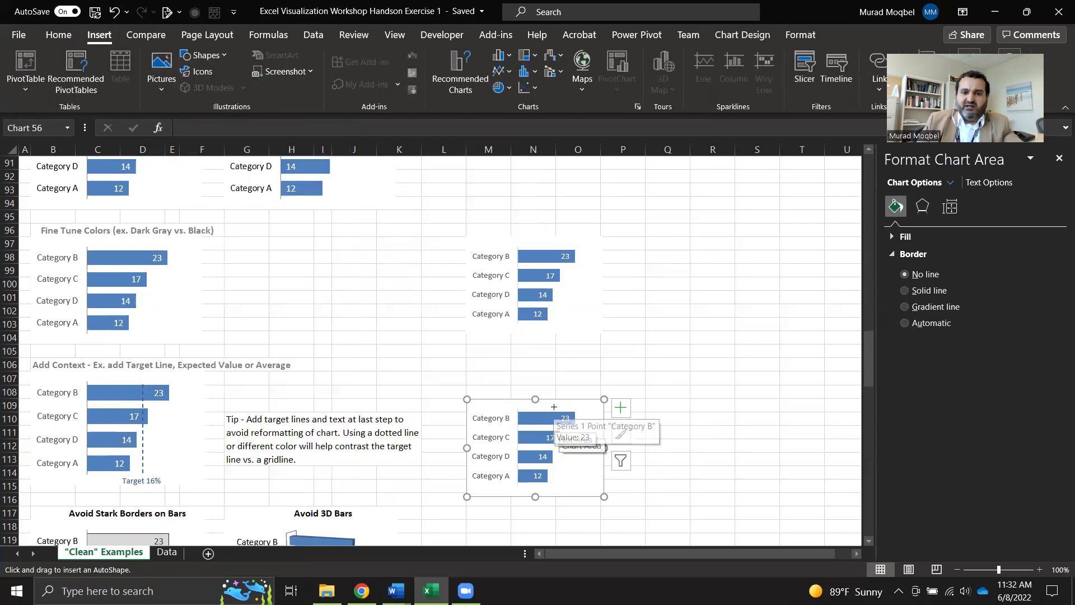
pyautogui.moveTo(552, 413); pyautogui.dragTo(558, 419)
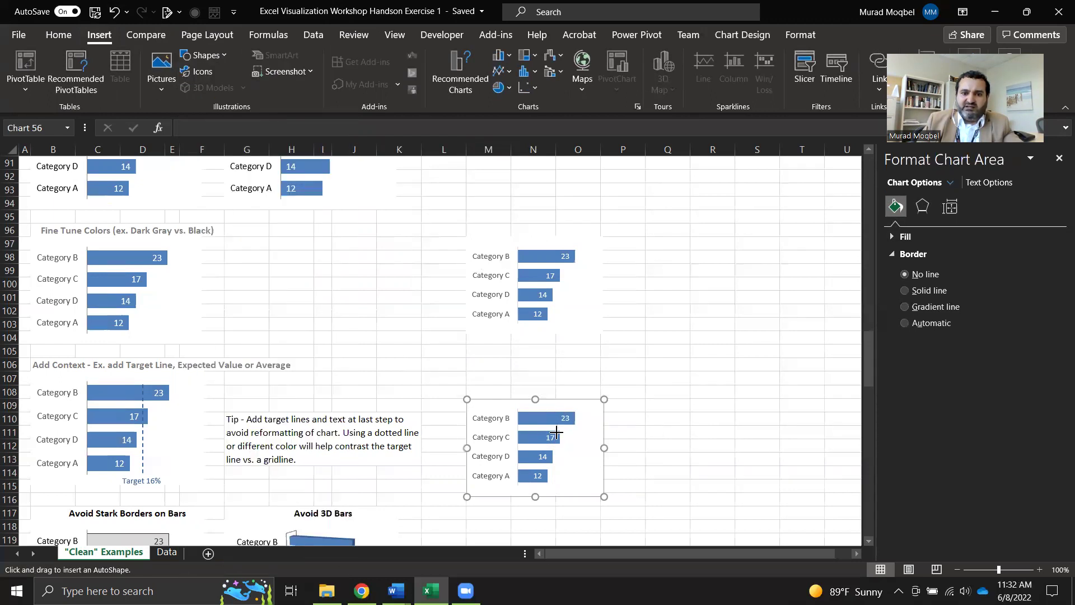
pyautogui.moveTo(555, 477); pyautogui.dragTo(554, 487)
pyautogui.moveTo(554, 483); pyautogui.dragTo(563, 457)
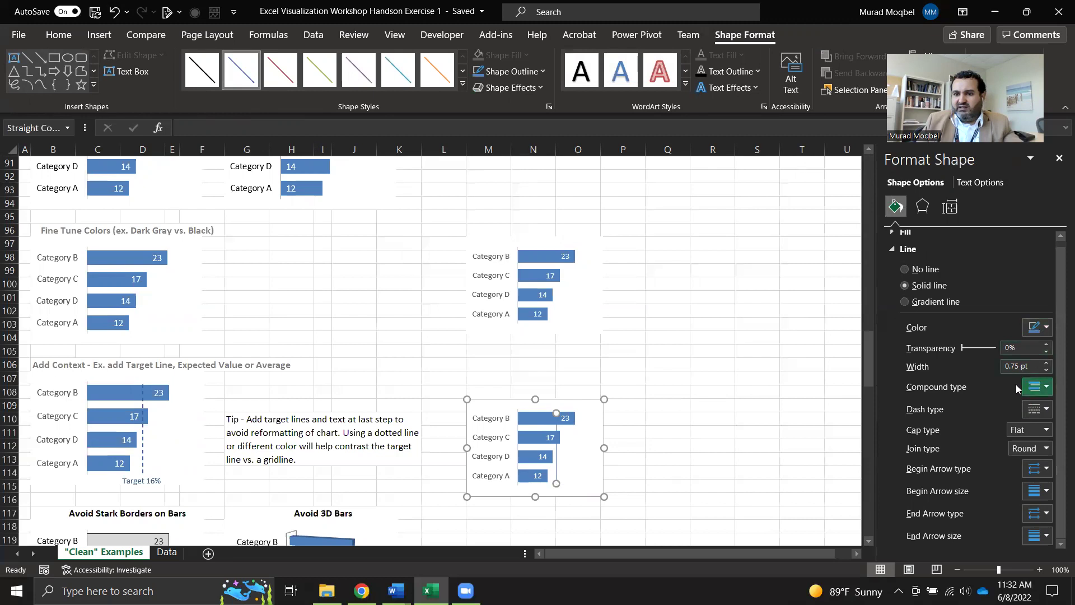
# - Format the vertical target line as dashed, 1 pt wide and dark blue
pyautogui.click(1043, 410)
pyautogui.click(1020, 456)
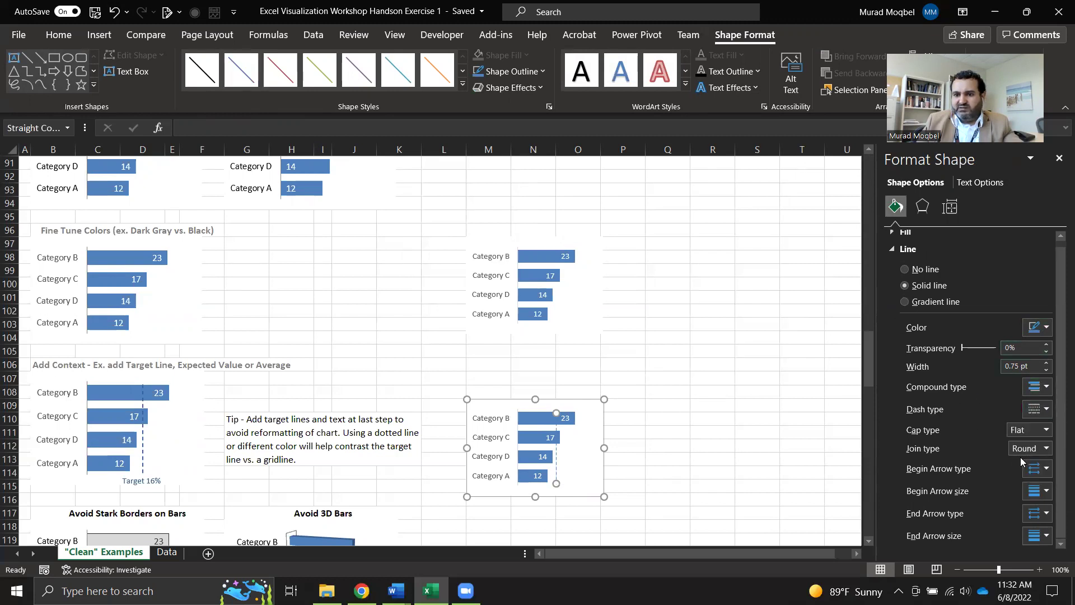
pyautogui.click(1045, 363)
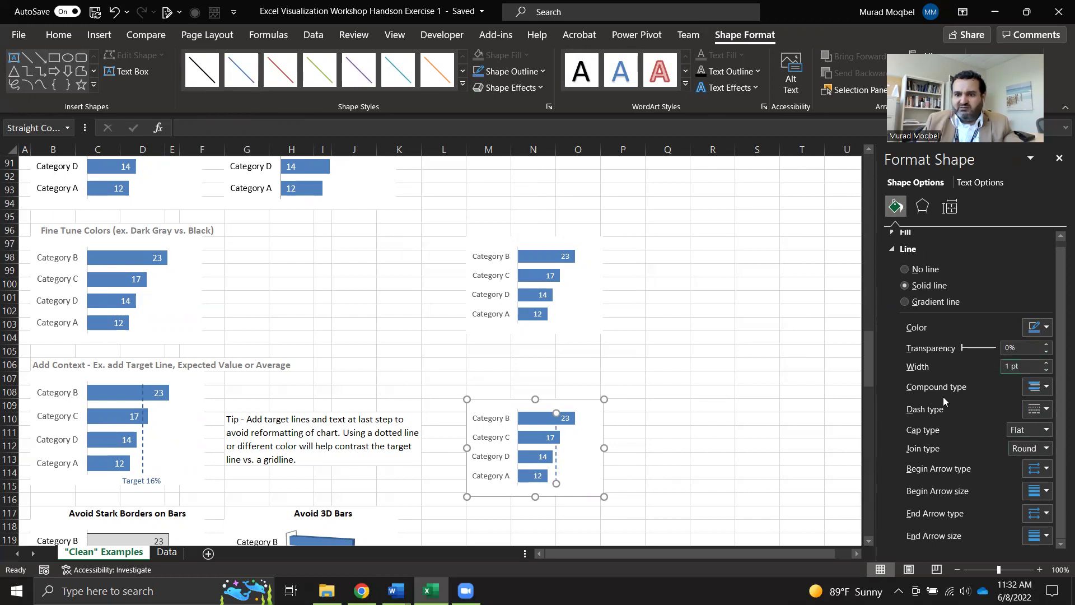
pyautogui.click(1046, 328)
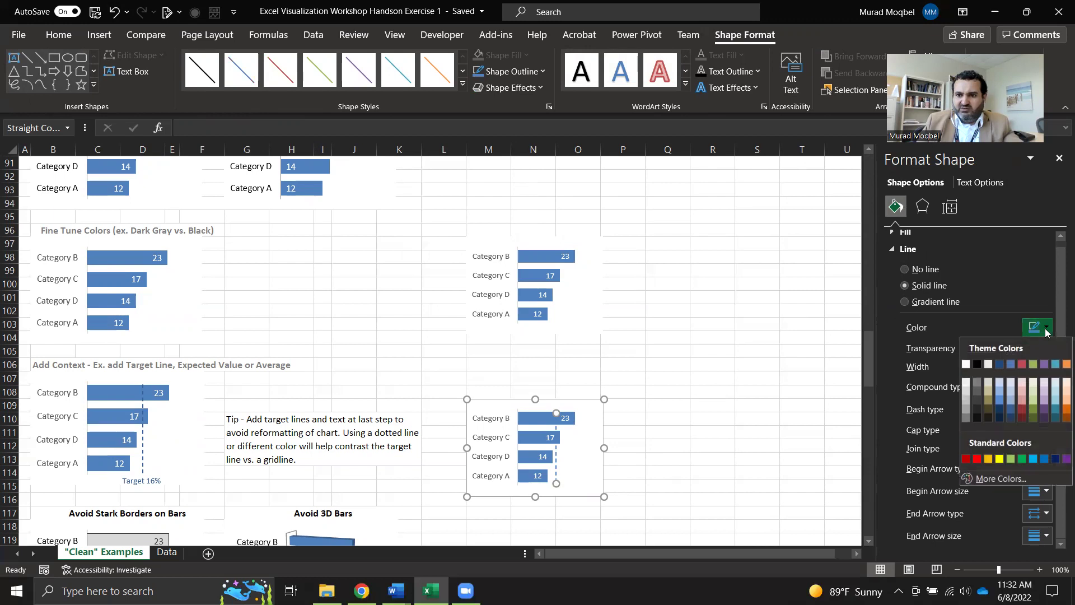
pyautogui.click(1000, 365)
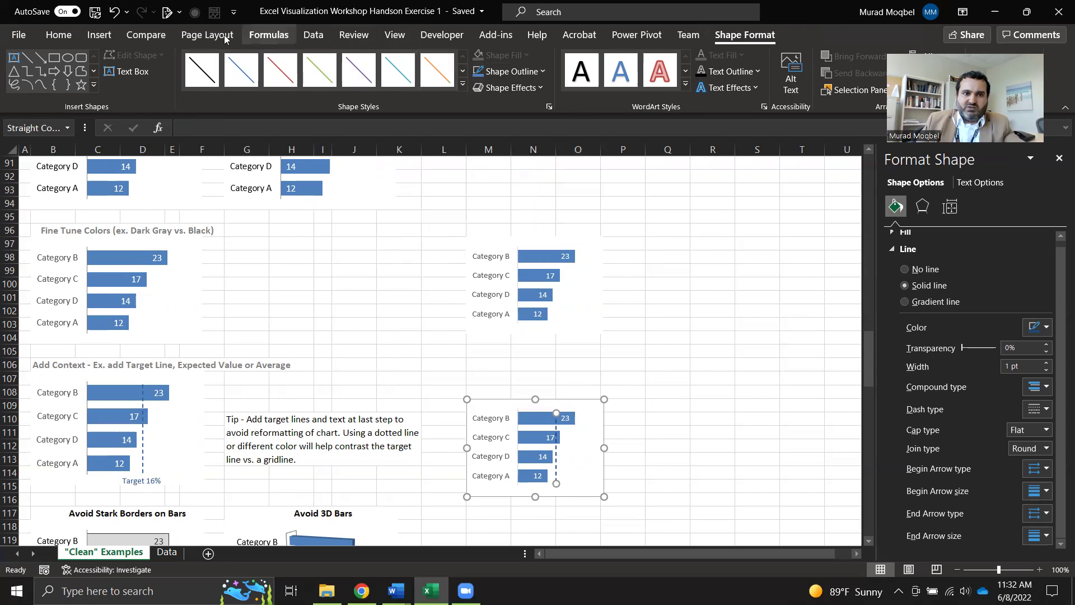
# - Insert a text box in the lower part of the chart reading "Target 16%"
pyautogui.click(100, 36)
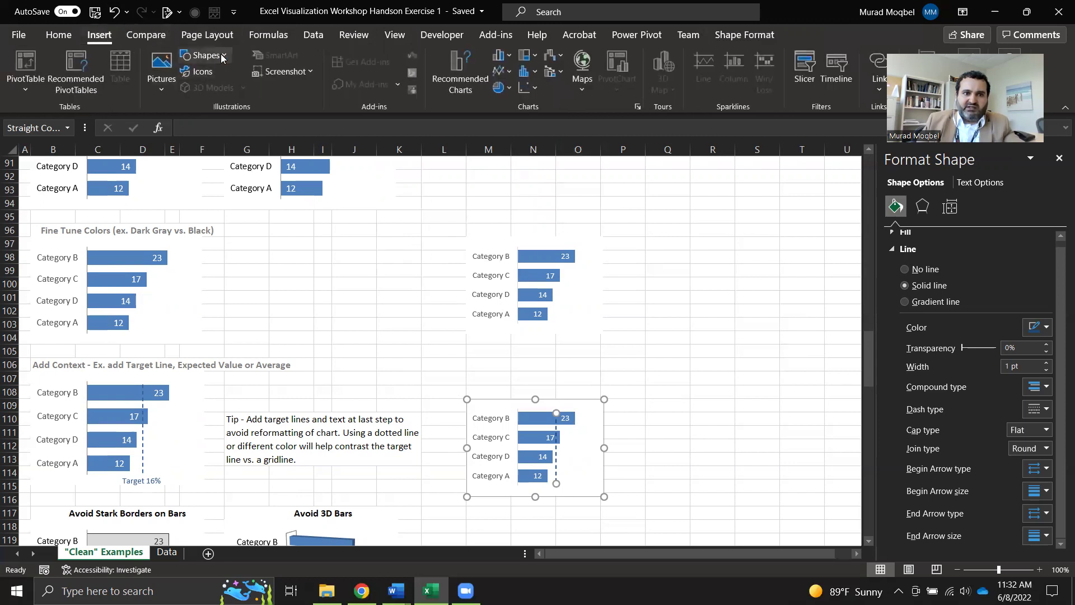
pyautogui.click(198, 55)
pyautogui.click(185, 92)
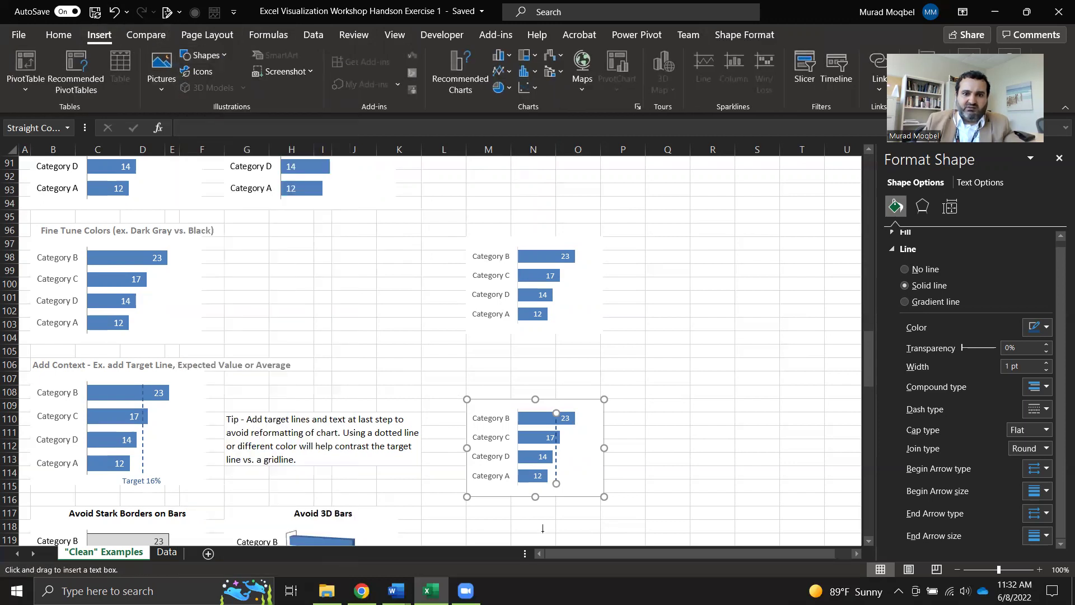
pyautogui.moveTo(536, 496); pyautogui.dragTo(604, 428)
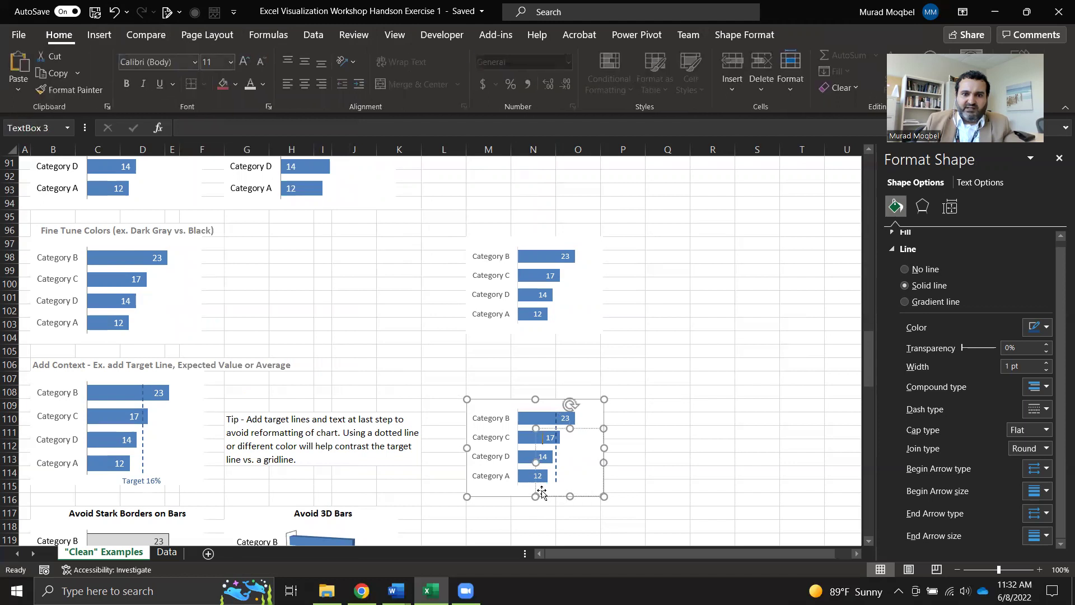
pyautogui.write('Targ')
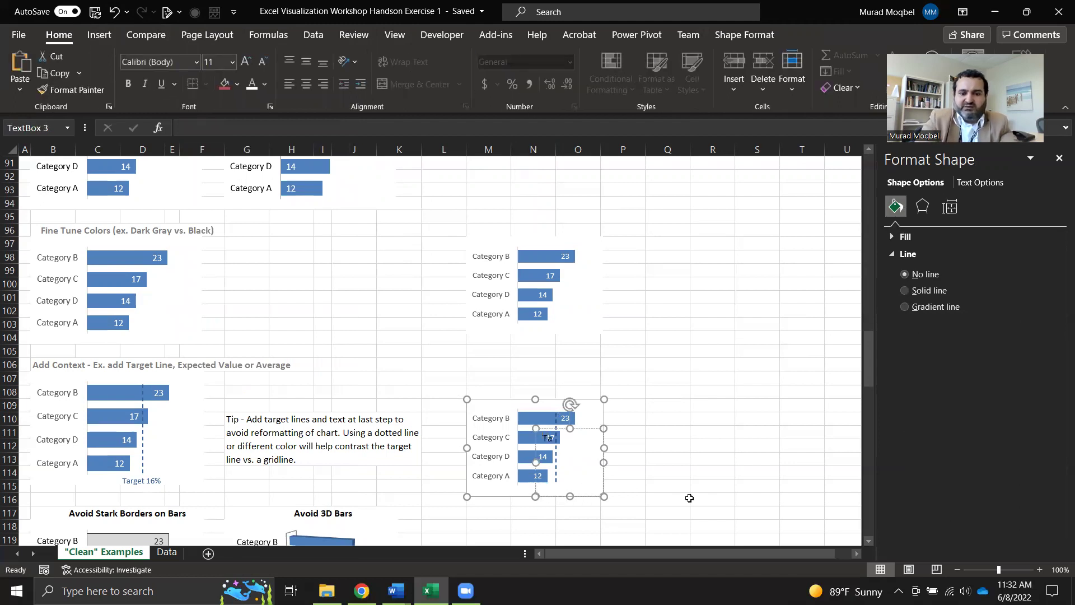
pyautogui.write('et')
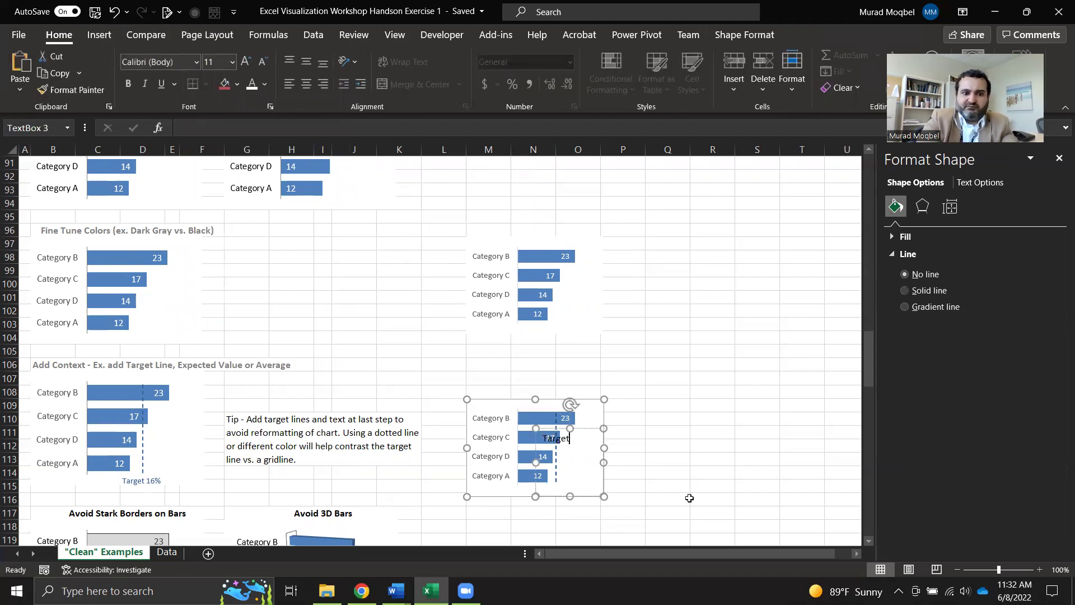
pyautogui.write(' 16%')
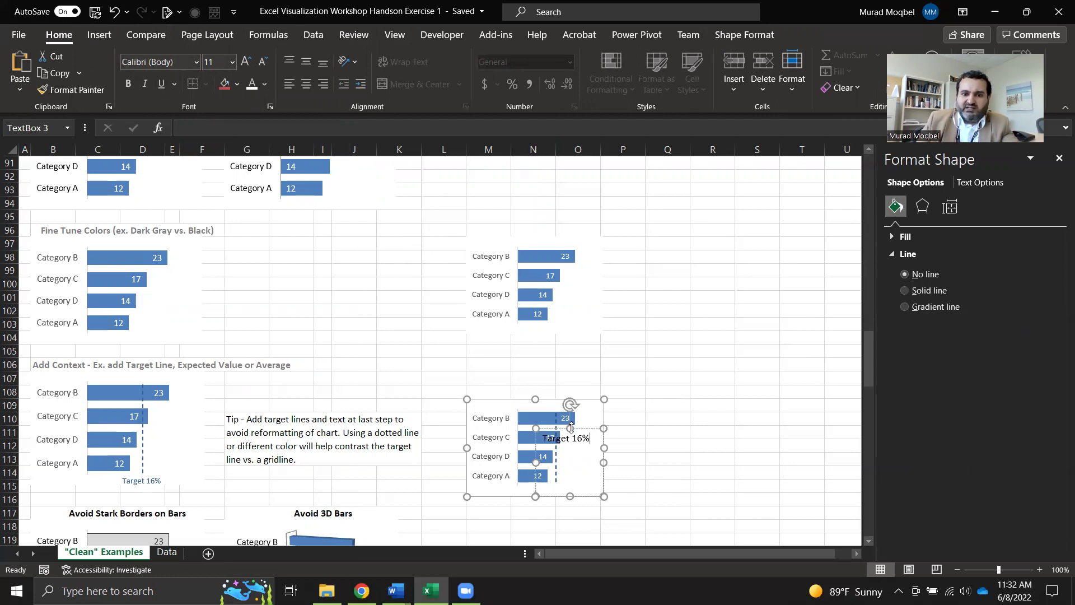
# - Shrink the "Target 16%" text box and center it beneath the dashed line, then color its text dark blue
pyautogui.moveTo(570, 428); pyautogui.dragTo(560, 479)
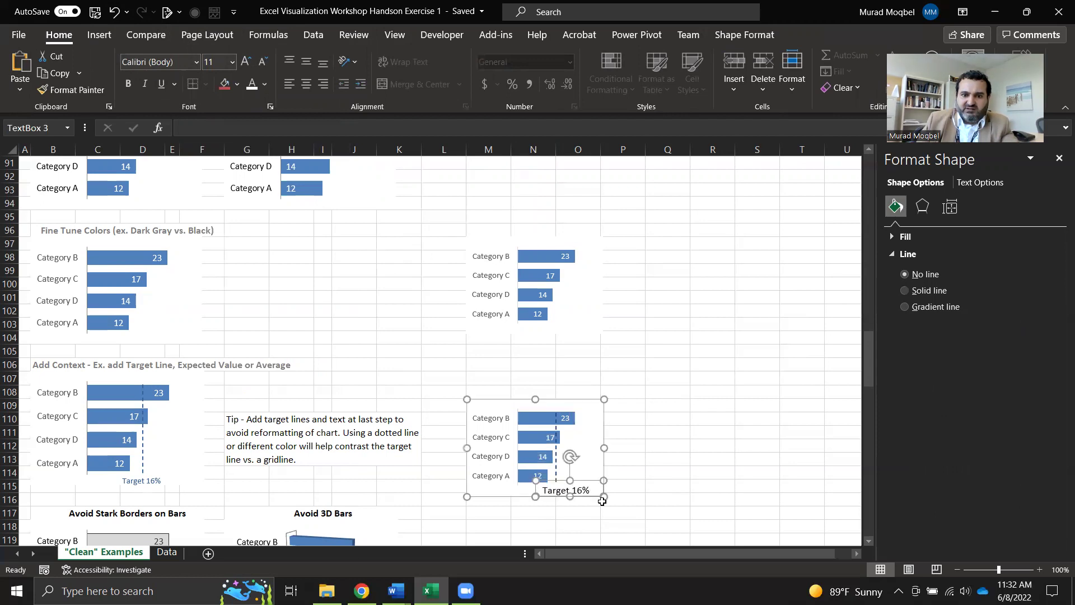
pyautogui.moveTo(558, 481); pyautogui.dragTo(548, 484)
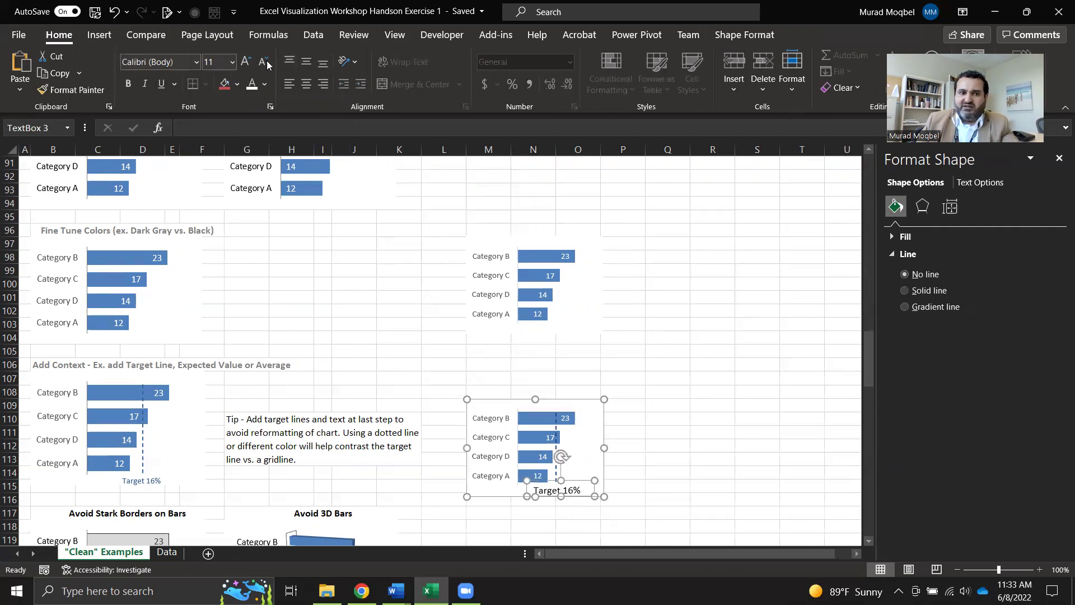
pyautogui.click(264, 84)
pyautogui.press('Escape')
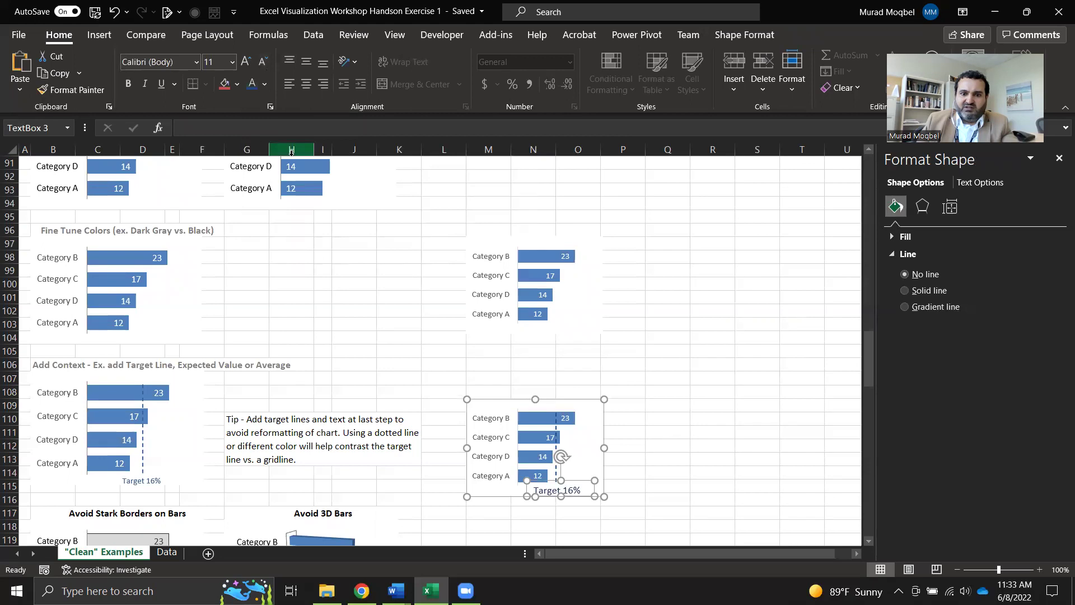
pyautogui.click(566, 480)
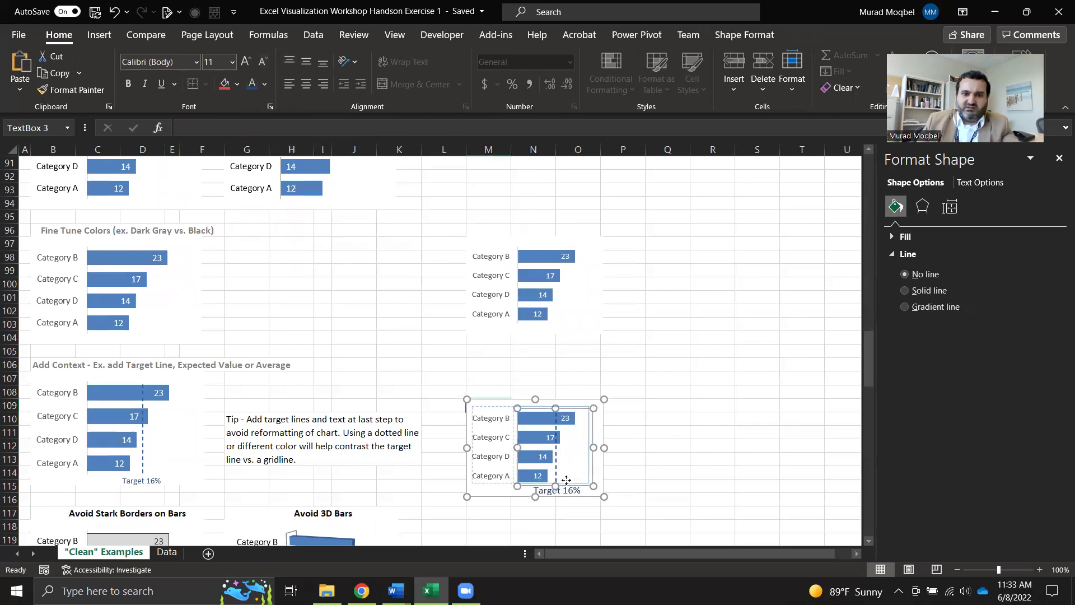
pyautogui.click(566, 480)
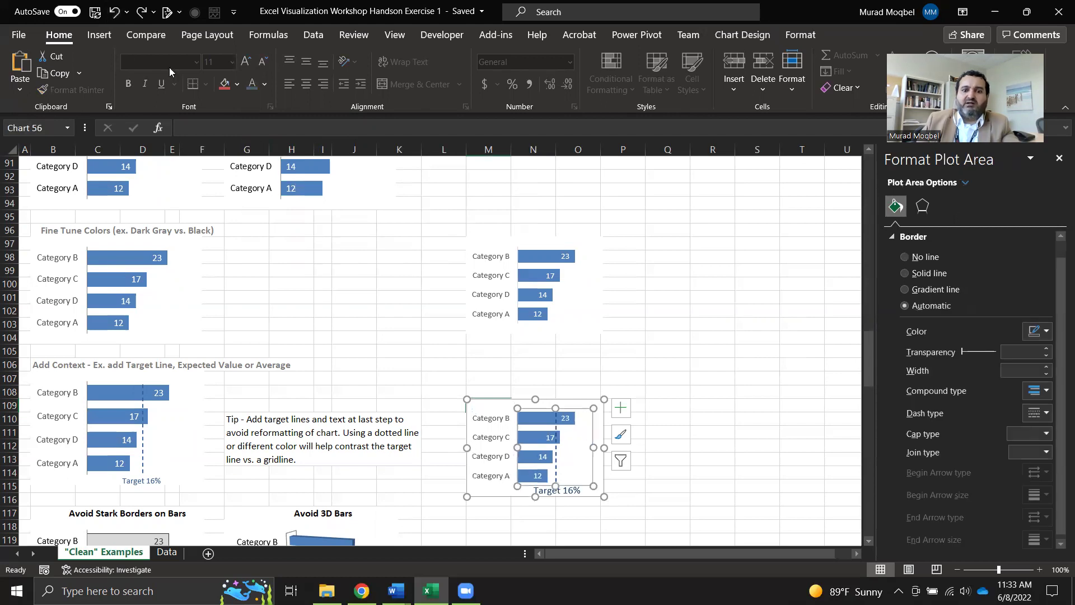
pyautogui.click(528, 377)
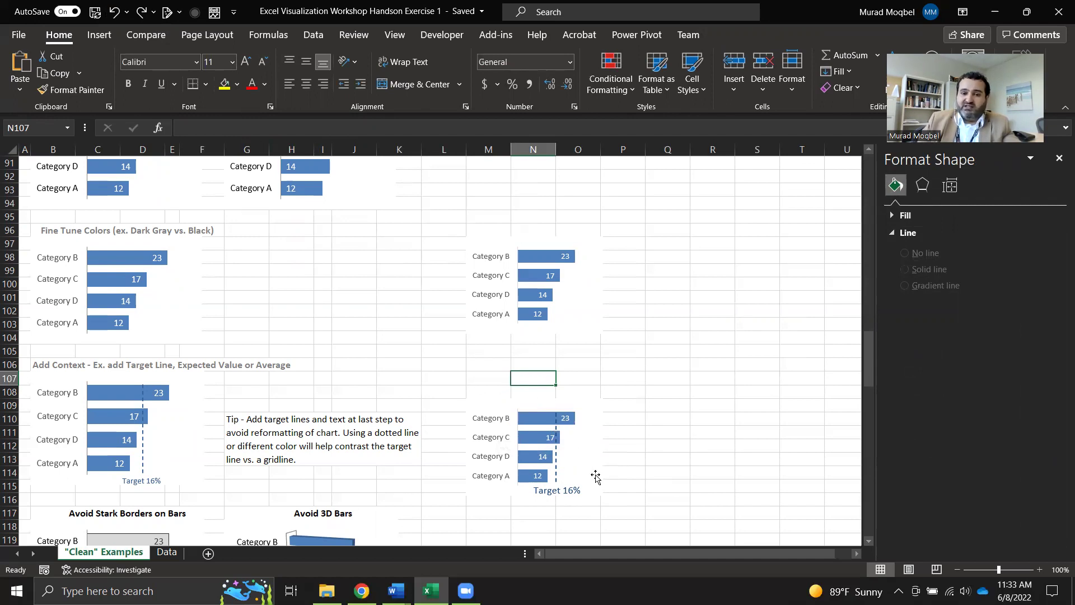
# - Duplicate the target-line chart at cell K173, beside the Add Title example
pyautogui.scroll(-2, 650, 453)
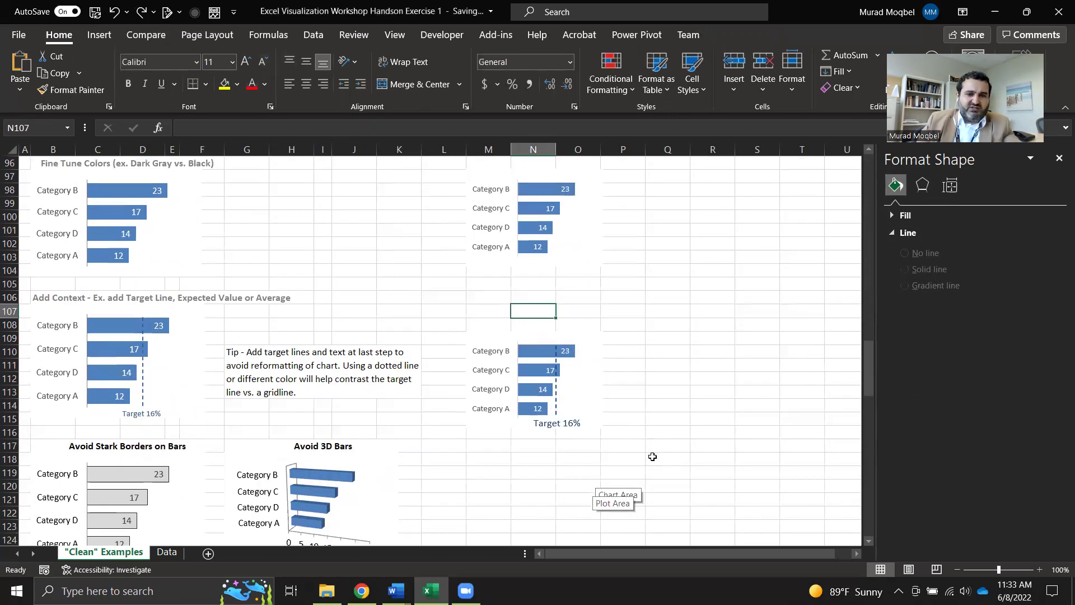
pyautogui.scroll(-2, 653, 456)
pyautogui.click(502, 271)
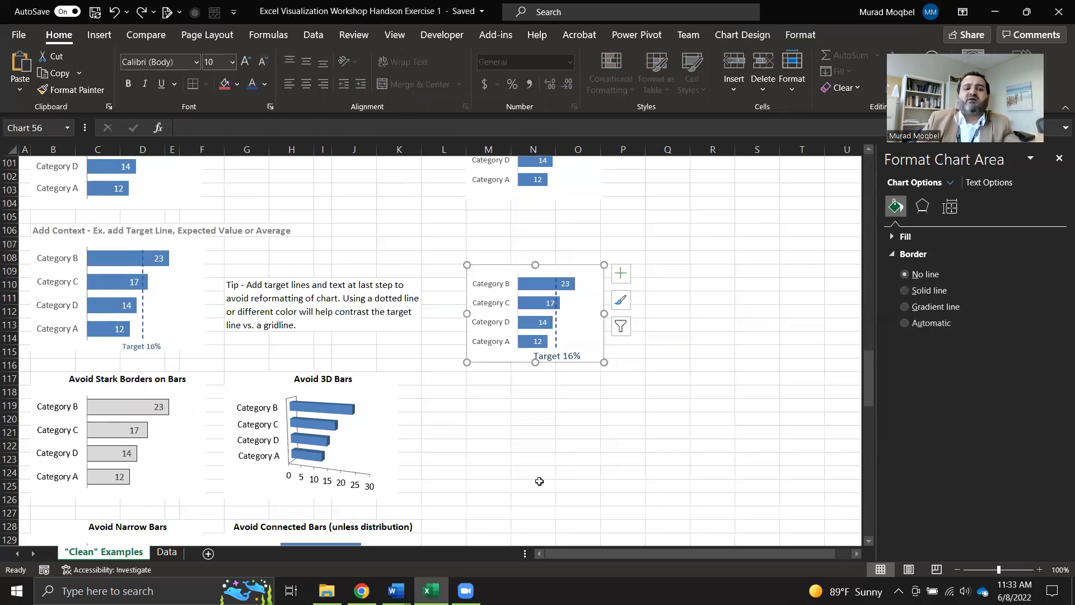
pyautogui.scroll(-2, 331, 365)
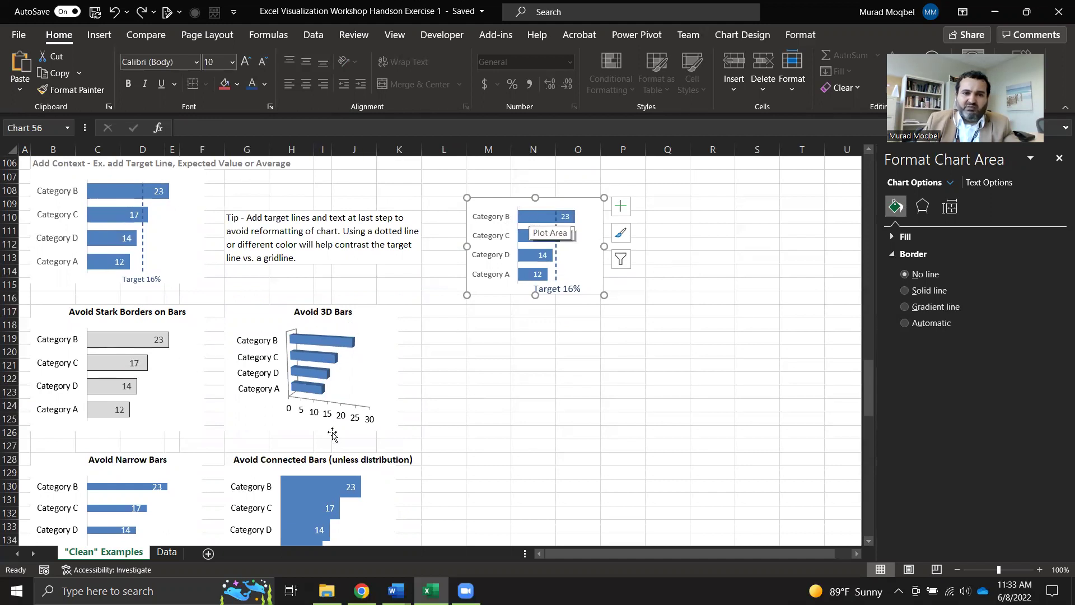
pyautogui.scroll(-2, 333, 434)
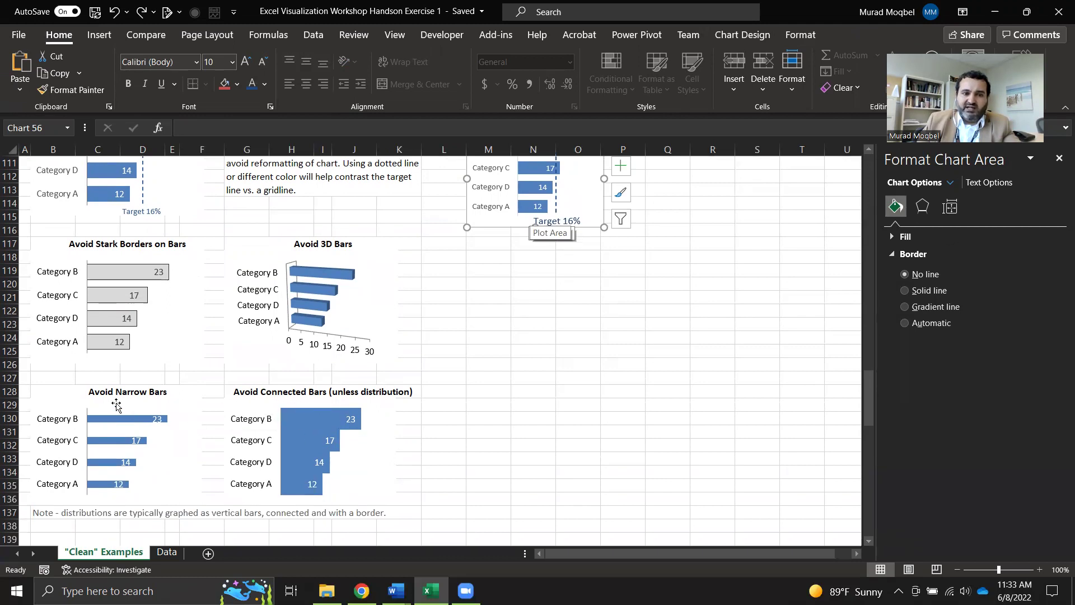
pyautogui.scroll(-3, 508, 354)
pyautogui.scroll(7, 508, 353)
pyautogui.scroll(-1, 553, 399)
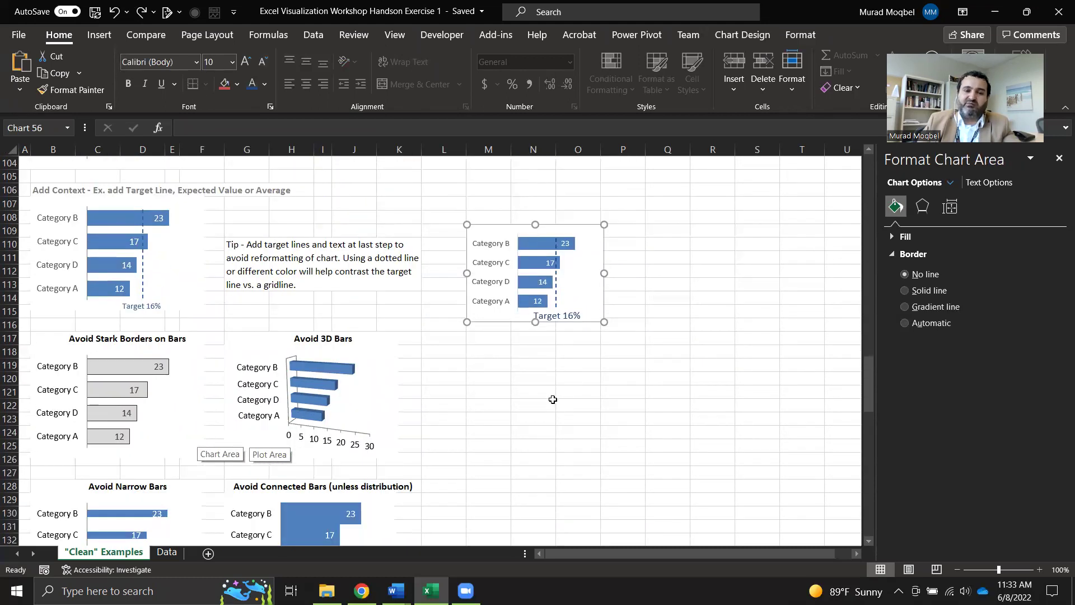
pyautogui.scroll(-9, 553, 399)
pyautogui.scroll(-10, 550, 399)
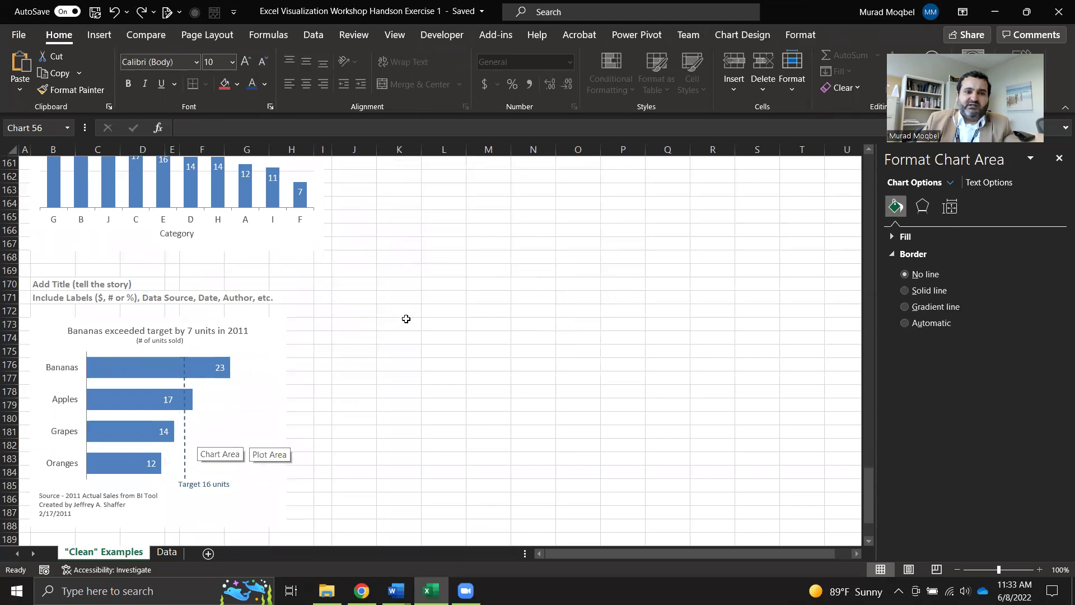
pyautogui.click(406, 318)
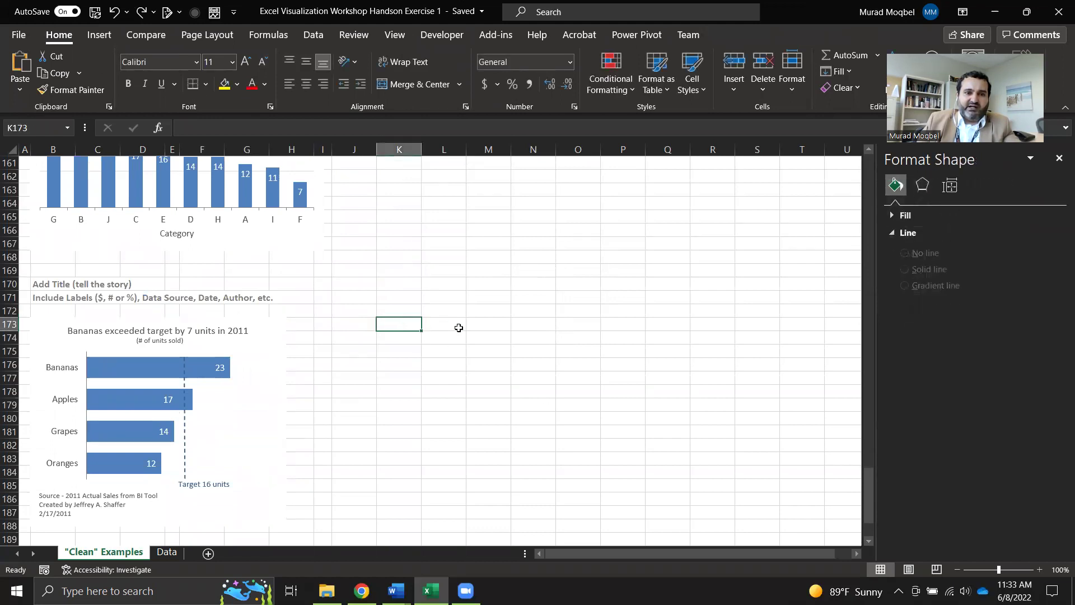
pyautogui.hotkey('ctrl', 'v')
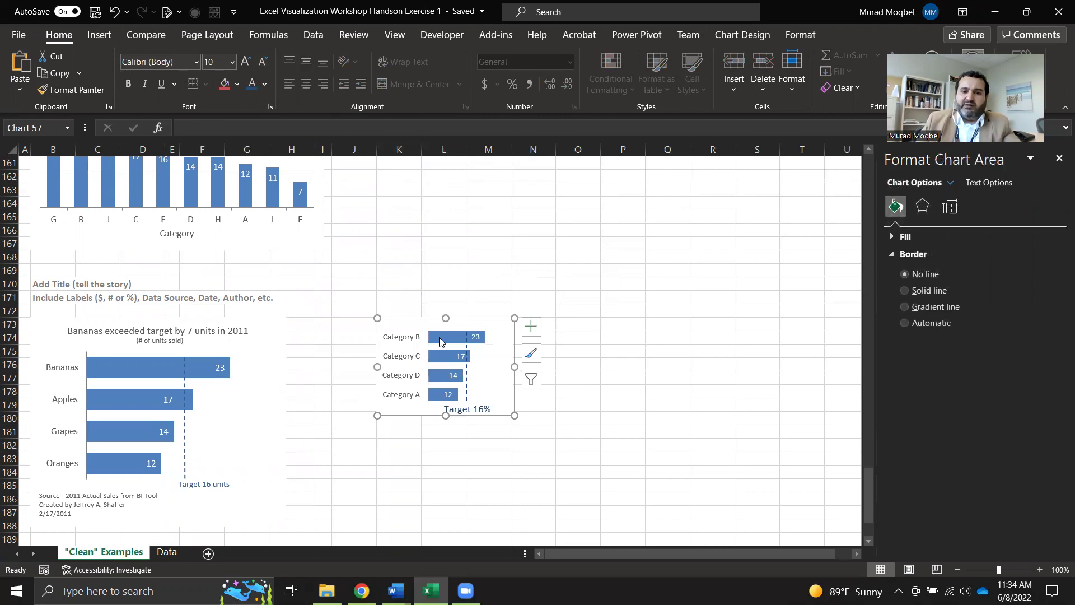
# - Add a chart title to the duplicated chart, reusing the example's text "Bananas exceeded target by 7 units in 2011"
pyautogui.click(531, 327)
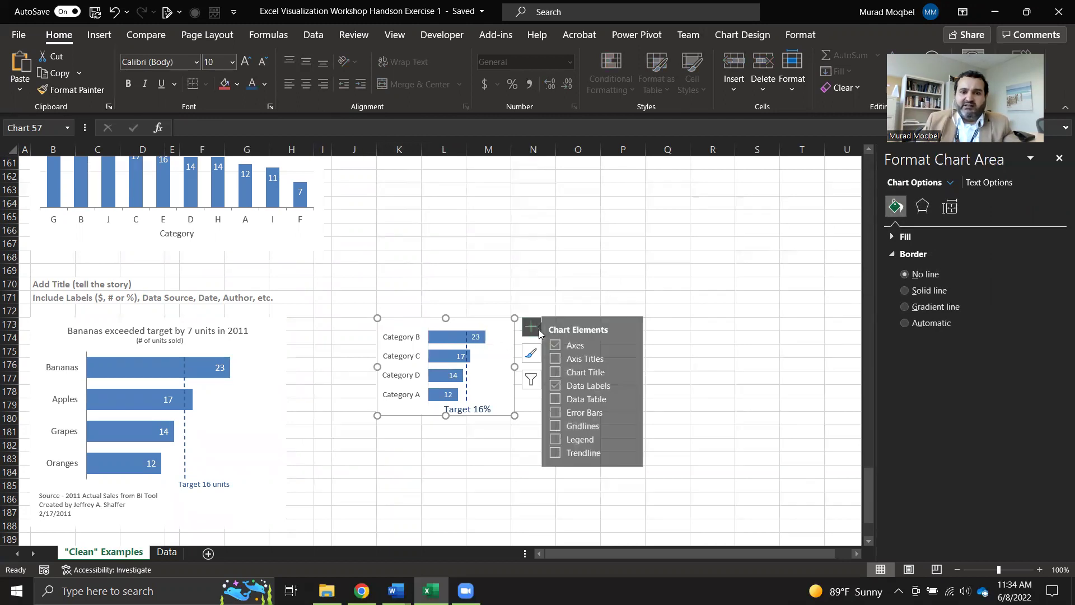
pyautogui.click(563, 372)
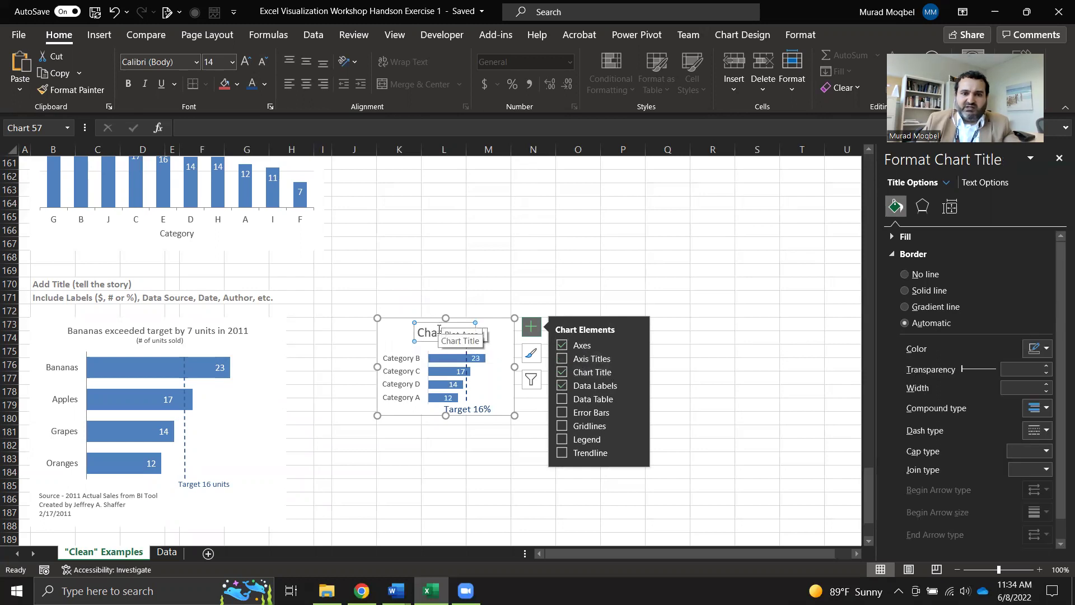
pyautogui.click(188, 329)
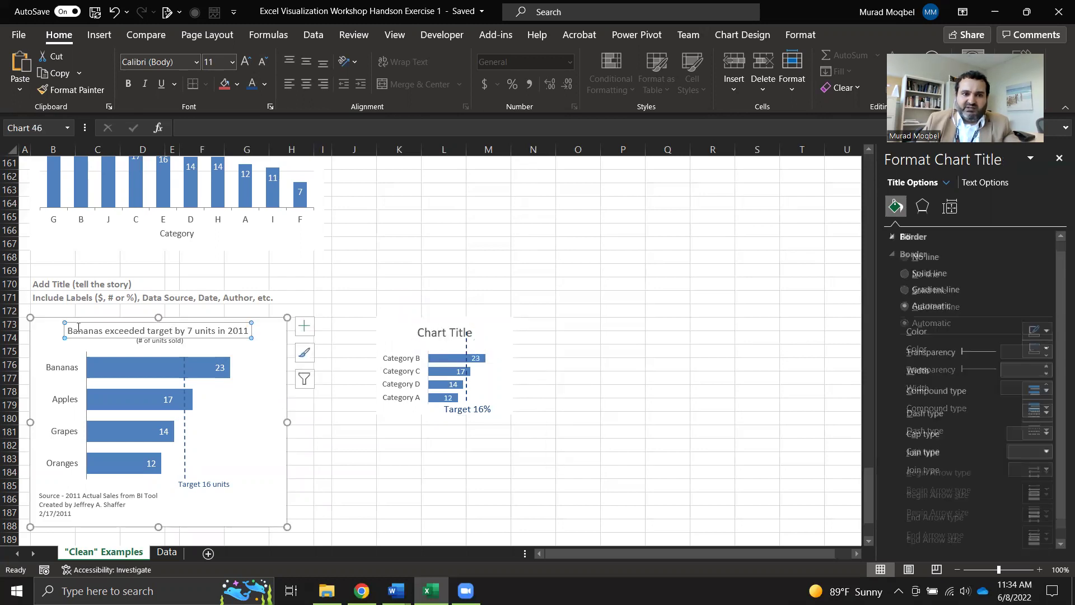
pyautogui.moveTo(69, 330); pyautogui.dragTo(262, 329)
pyautogui.hotkey('ctrl', 'c')
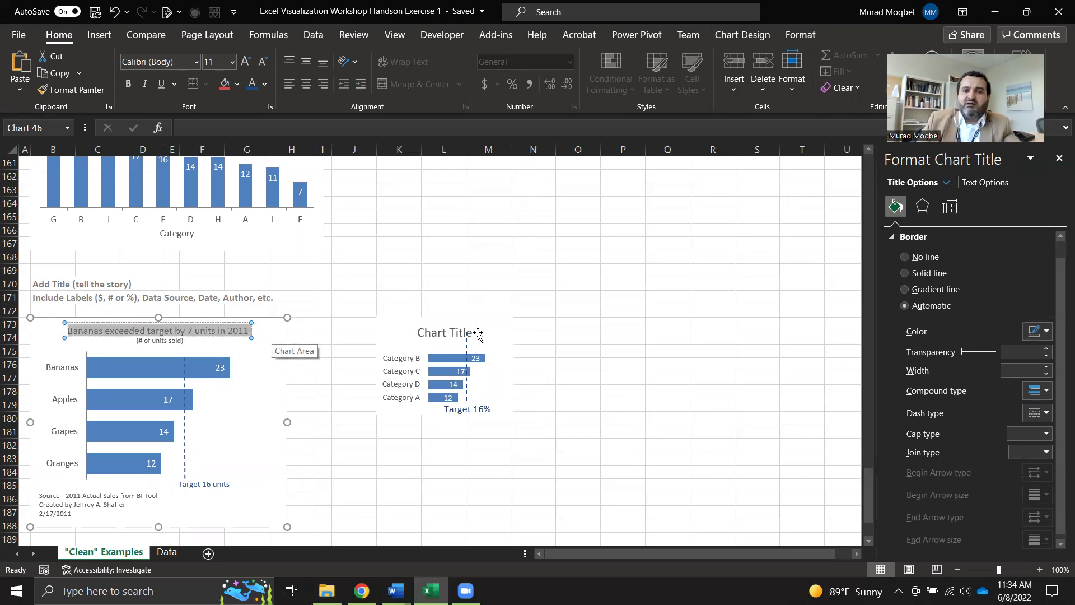
pyautogui.click(430, 332)
pyautogui.moveTo(416, 333); pyautogui.dragTo(554, 336)
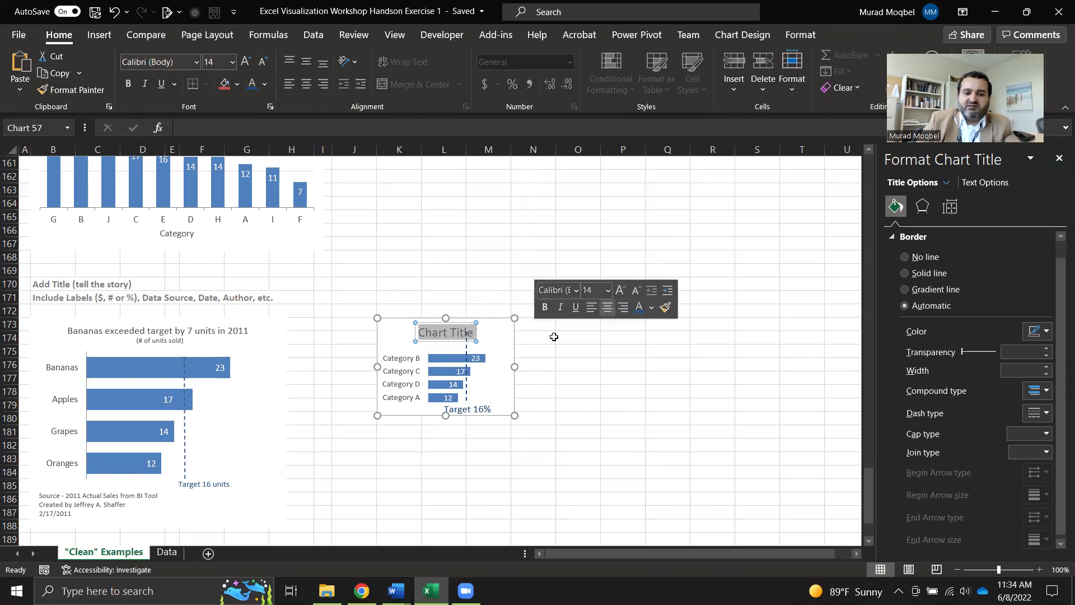
pyautogui.hotkey('ctrl', 'v')
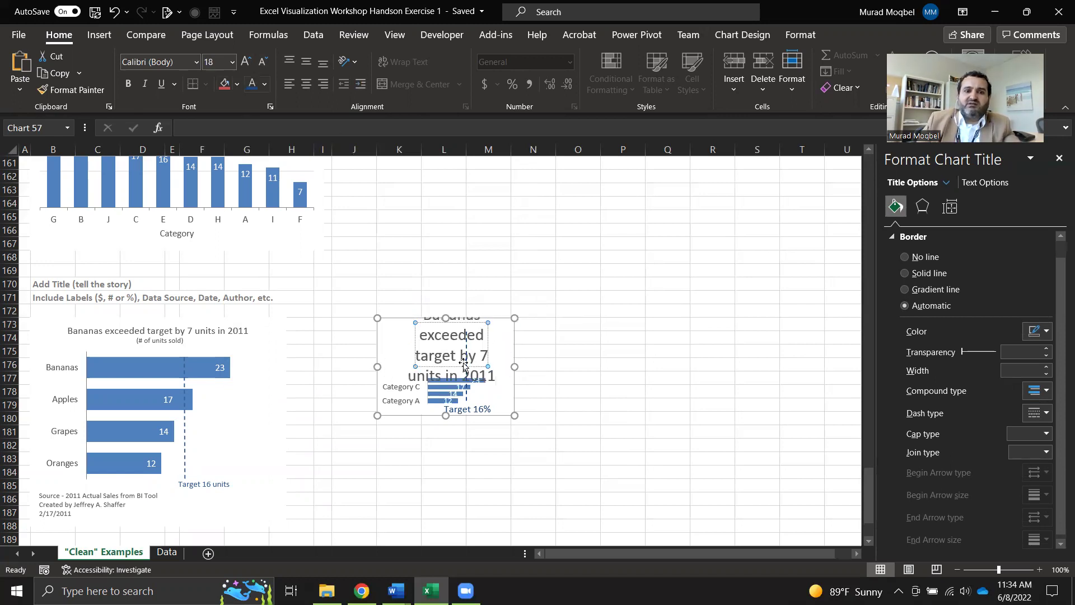
pyautogui.press('Escape')
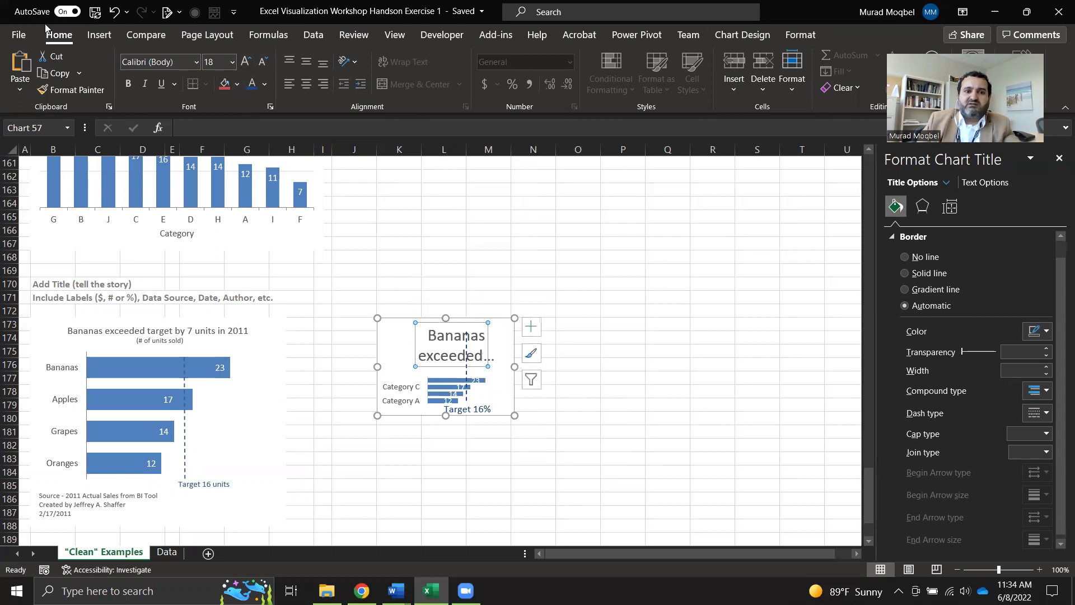
# - Reduce the new chart title's font size to 7 pt
pyautogui.click(260, 63)
pyautogui.click(261, 63)
pyautogui.click(260, 63)
pyautogui.click(261, 63)
pyautogui.click(260, 62)
pyautogui.click(261, 65)
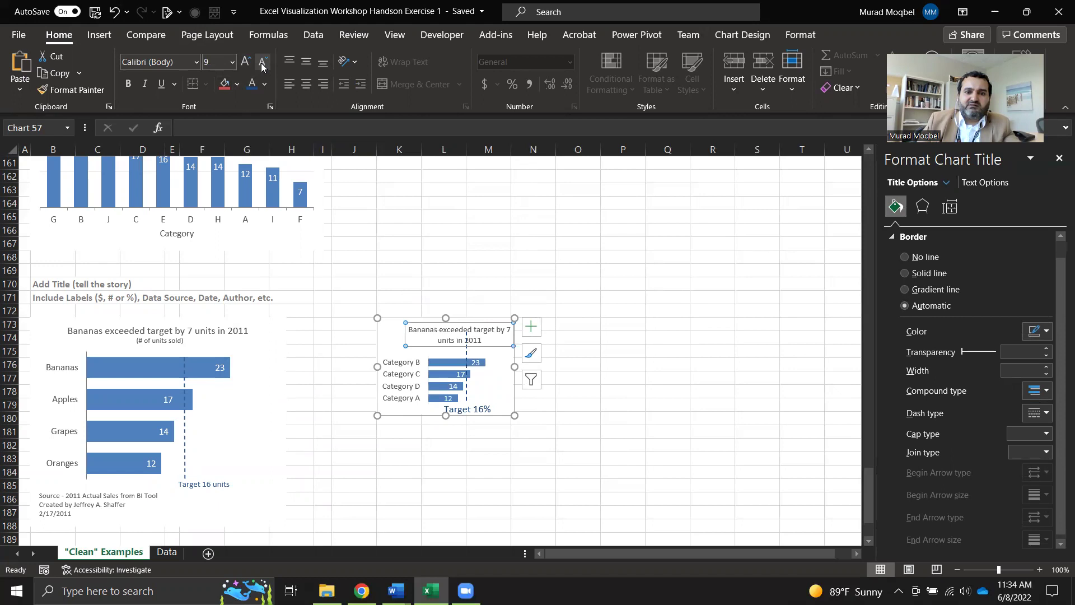
pyautogui.click(262, 63)
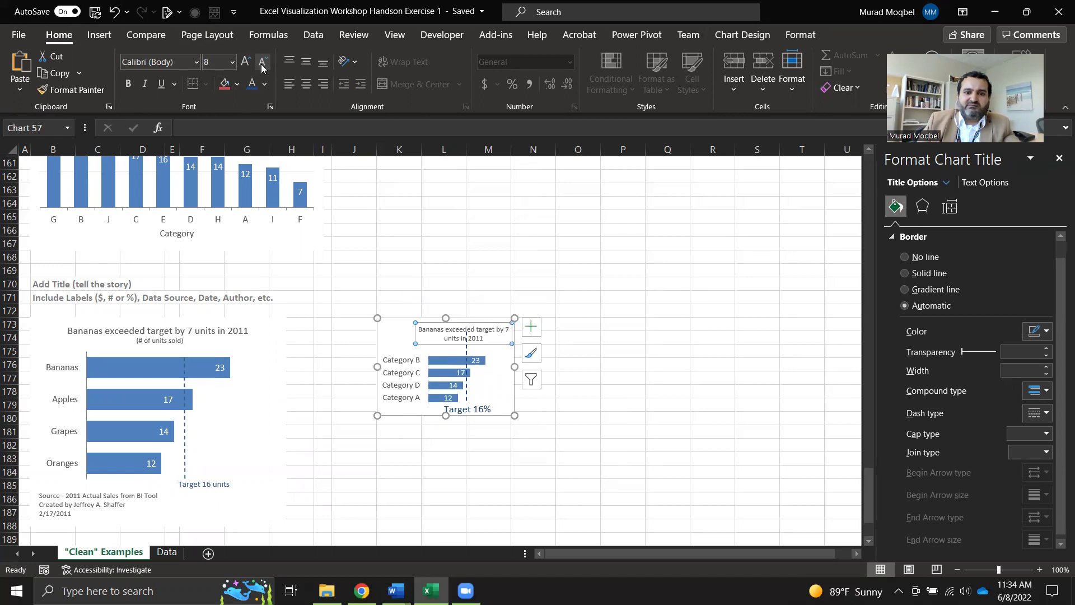
pyautogui.click(261, 63)
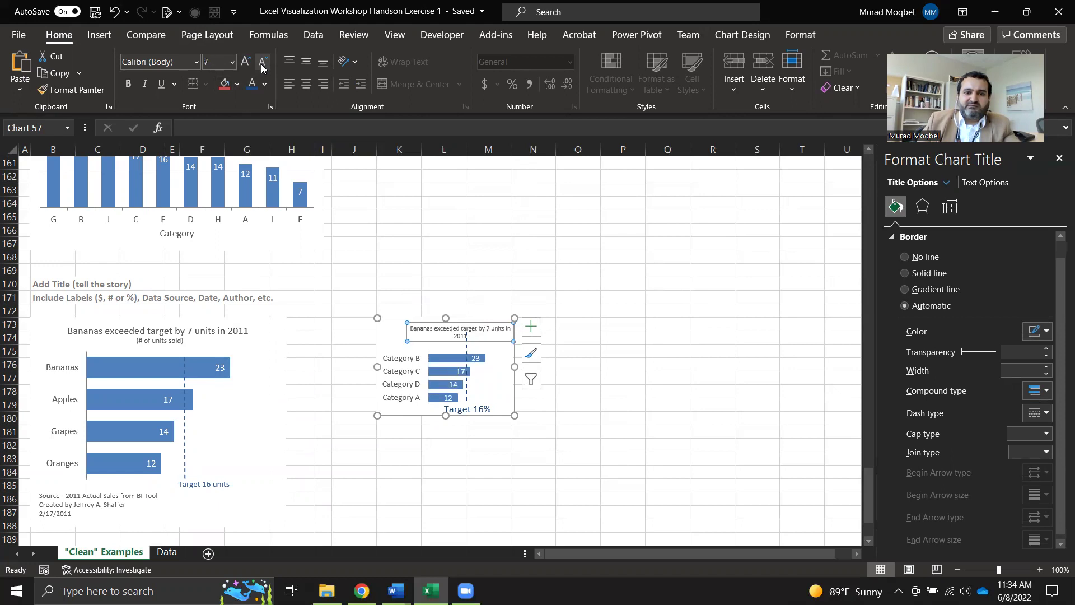
# - Shift the chart title toward the chart's left edge and shorten the dashed target line so it starts below the title
pyautogui.click(403, 330)
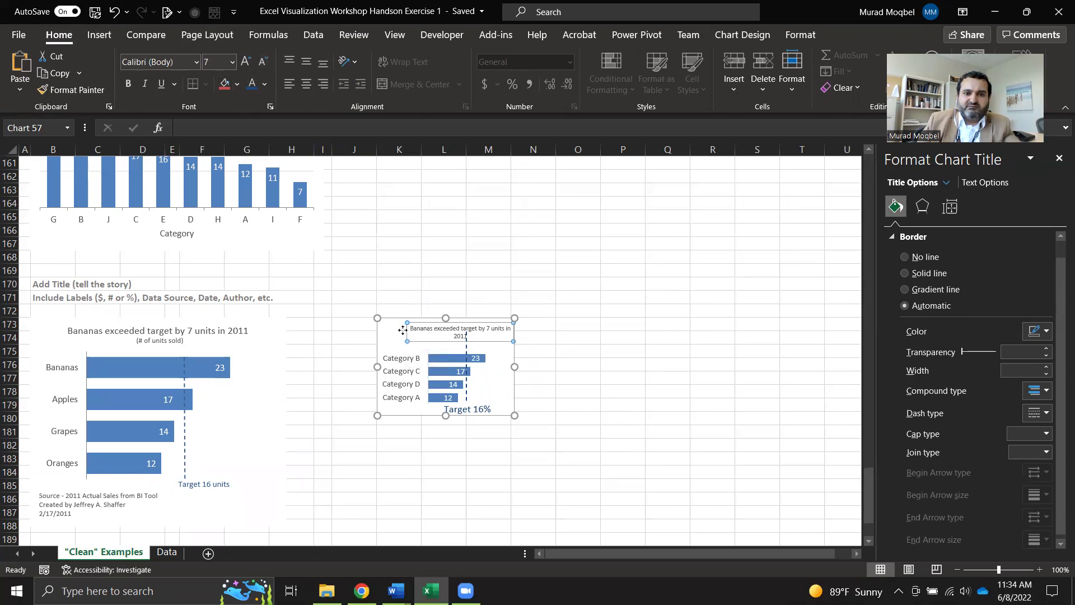
pyautogui.moveTo(383, 330); pyautogui.dragTo(383, 330)
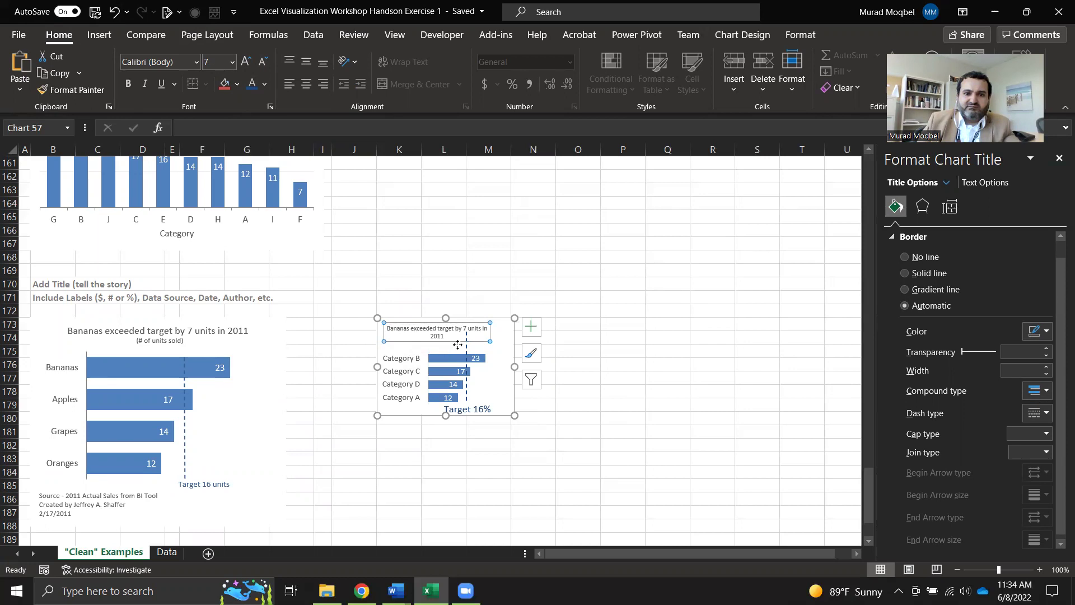
pyautogui.moveTo(493, 331); pyautogui.dragTo(510, 326)
pyautogui.click(111, 15)
pyautogui.click(468, 347)
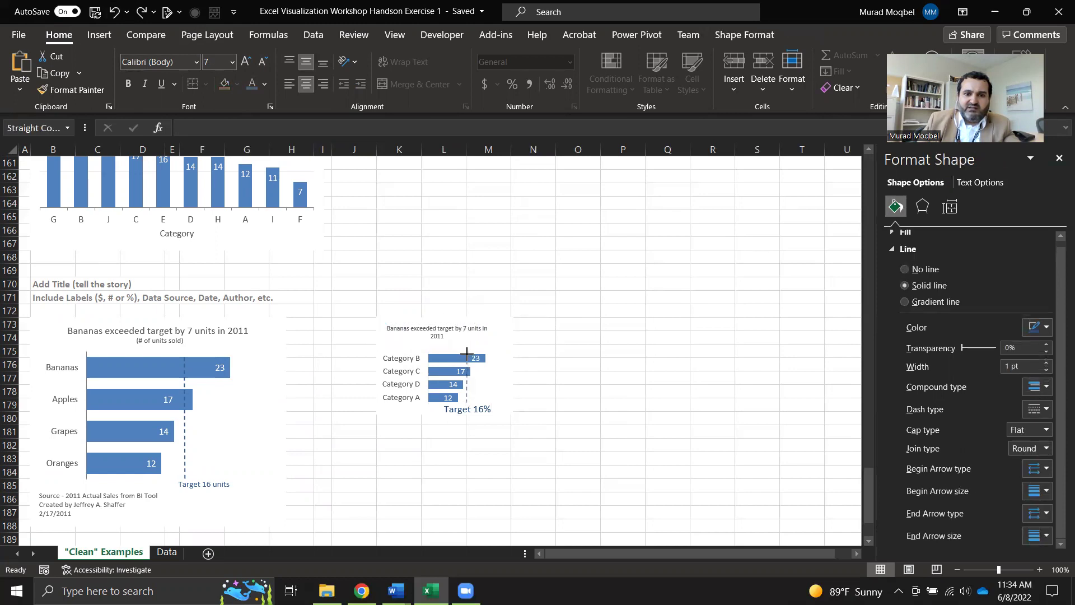
pyautogui.click(488, 360)
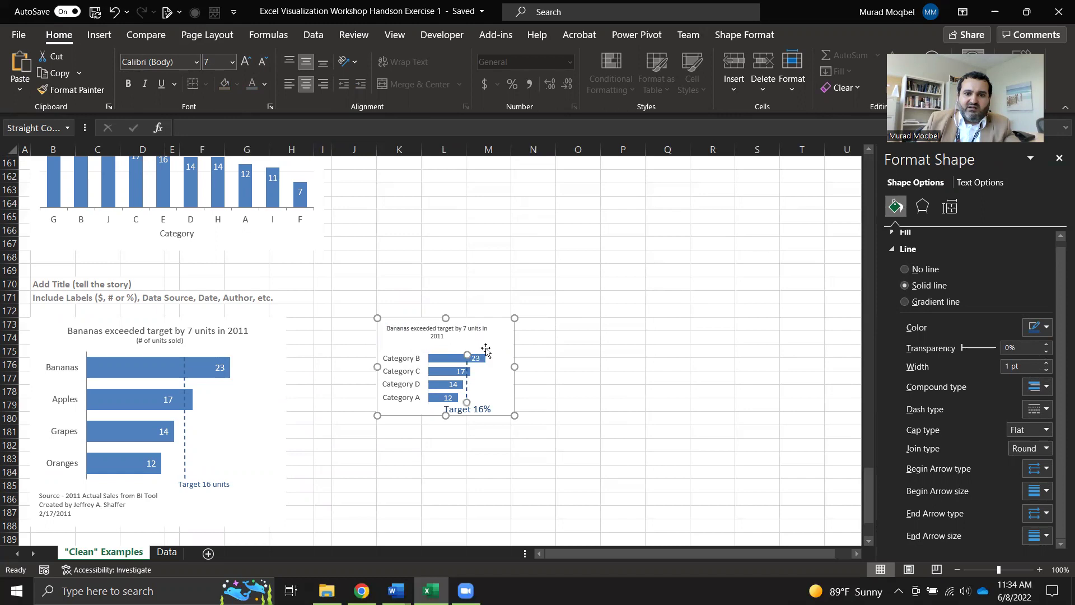
# - Set the whole chart title's font size to 9 pt
pyautogui.click(496, 334)
pyautogui.moveTo(450, 338); pyautogui.dragTo(378, 321)
pyautogui.click(245, 61)
pyautogui.click(245, 62)
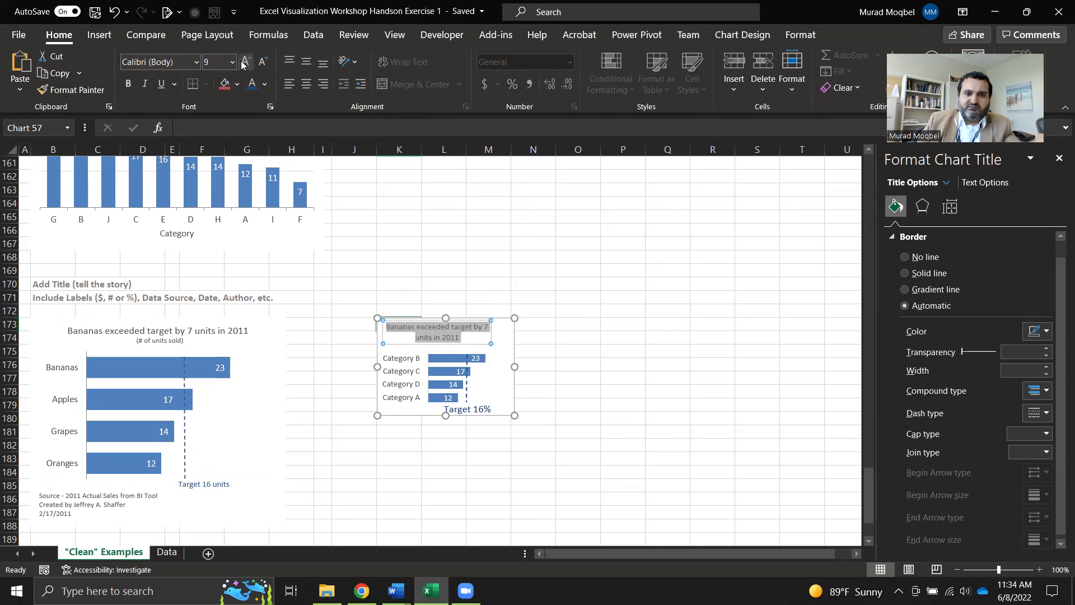
pyautogui.click(631, 337)
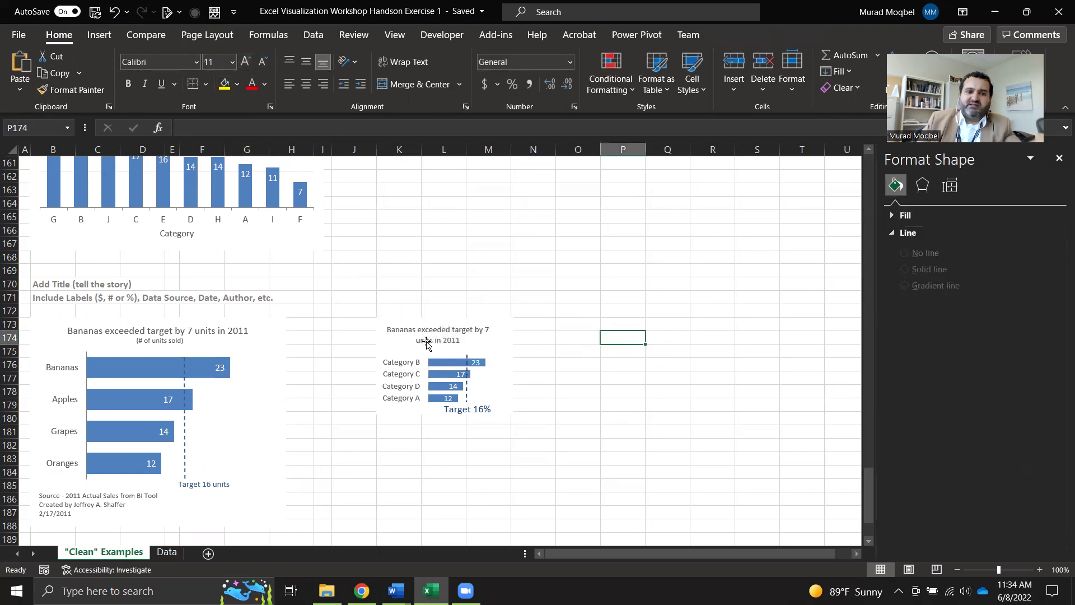
# - Lower the upper end of the dashed target line onto the Category B bar
pyautogui.click(468, 361)
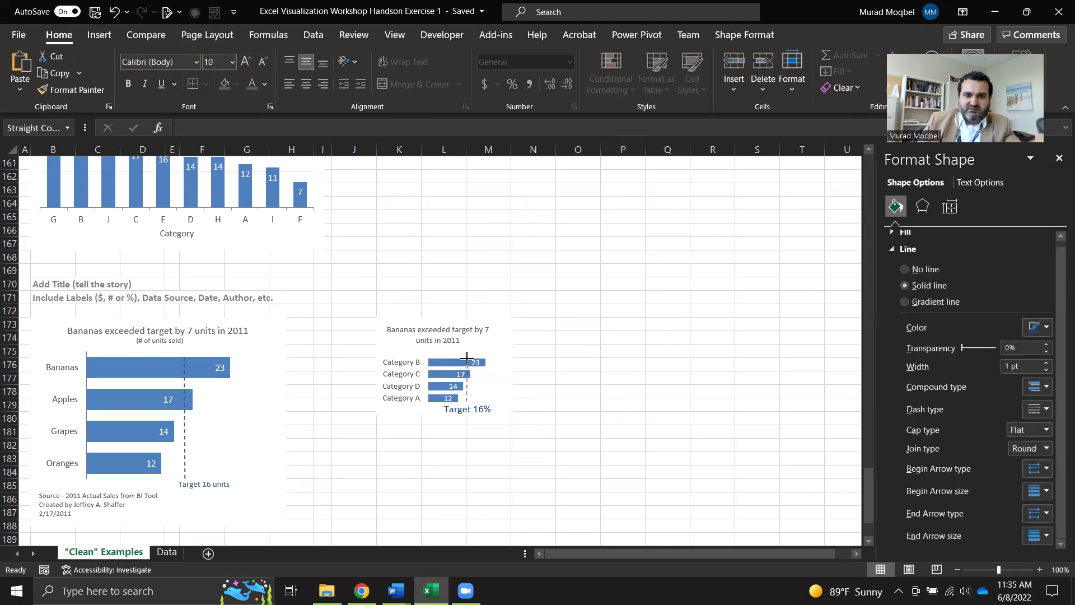
pyautogui.click(467, 362)
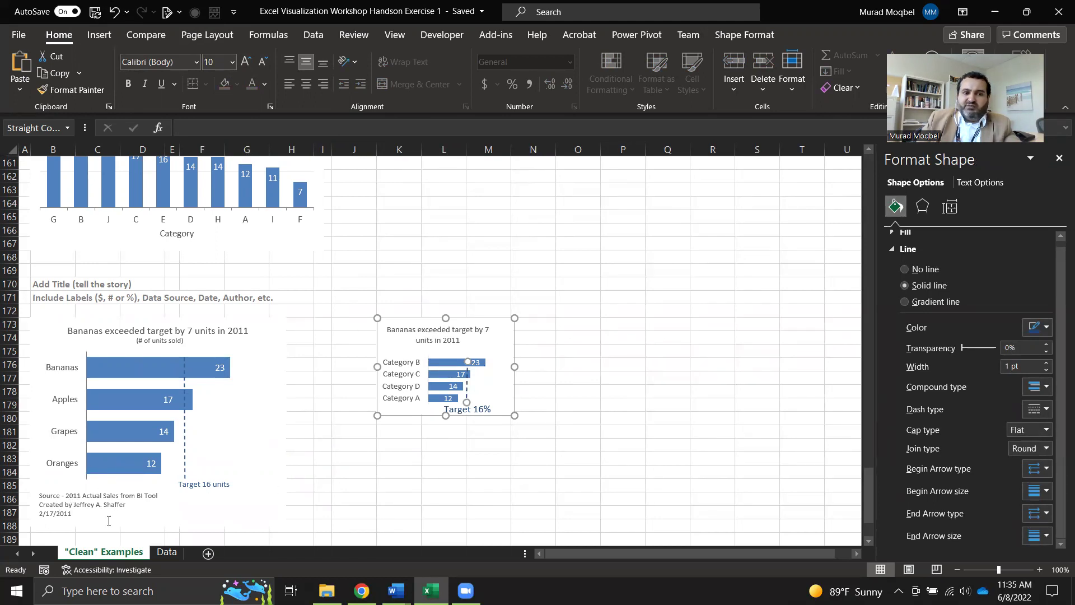
pyautogui.click(654, 373)
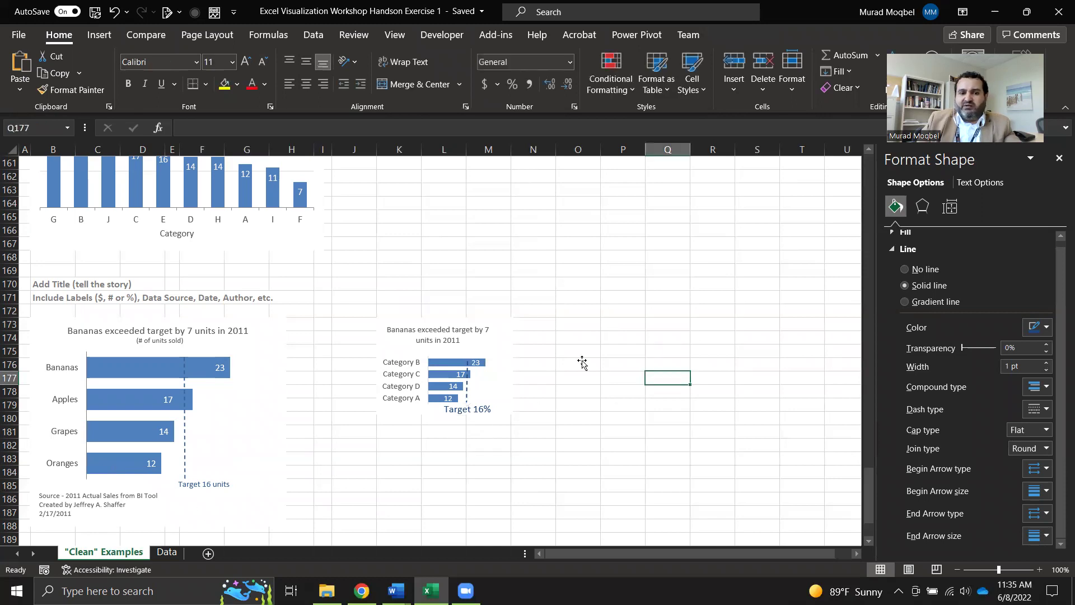
# - Enlarge the titled chart to span about columns J to O and rows 174 to 184
pyautogui.click(507, 338)
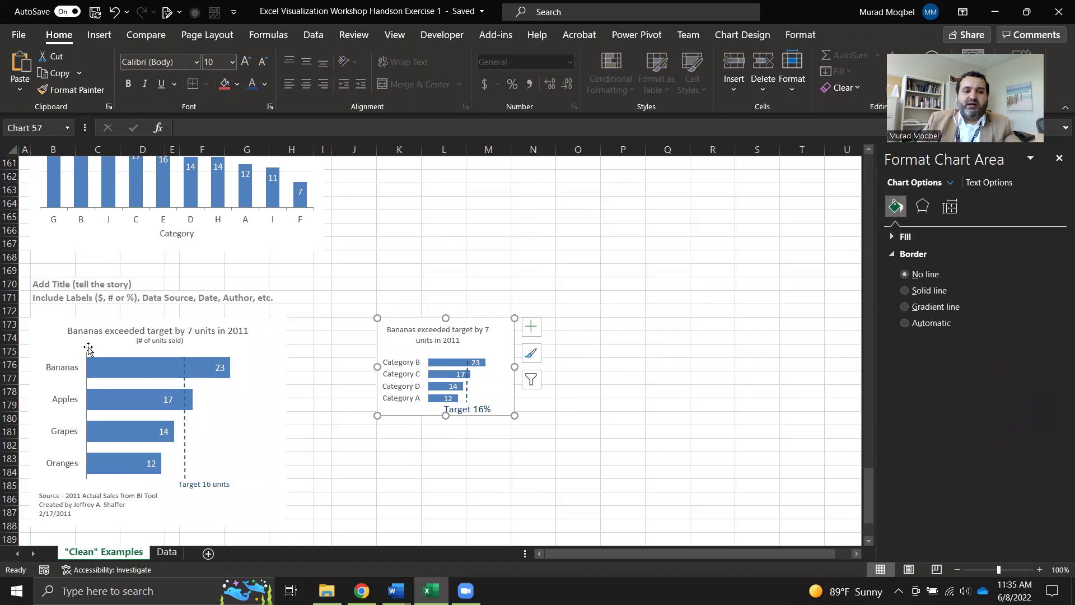
pyautogui.click(409, 371)
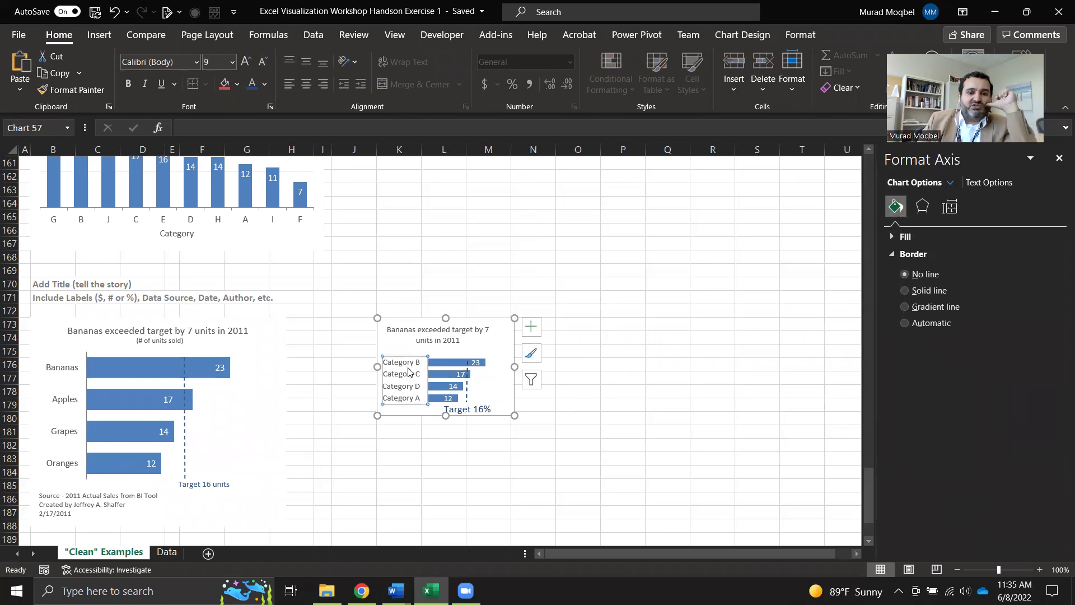
pyautogui.click(699, 337)
pyautogui.click(491, 330)
pyautogui.moveTo(514, 317); pyautogui.dragTo(542, 335)
# - Increase the font size of the enlarged chart's title to 11 pt
pyautogui.click(476, 346)
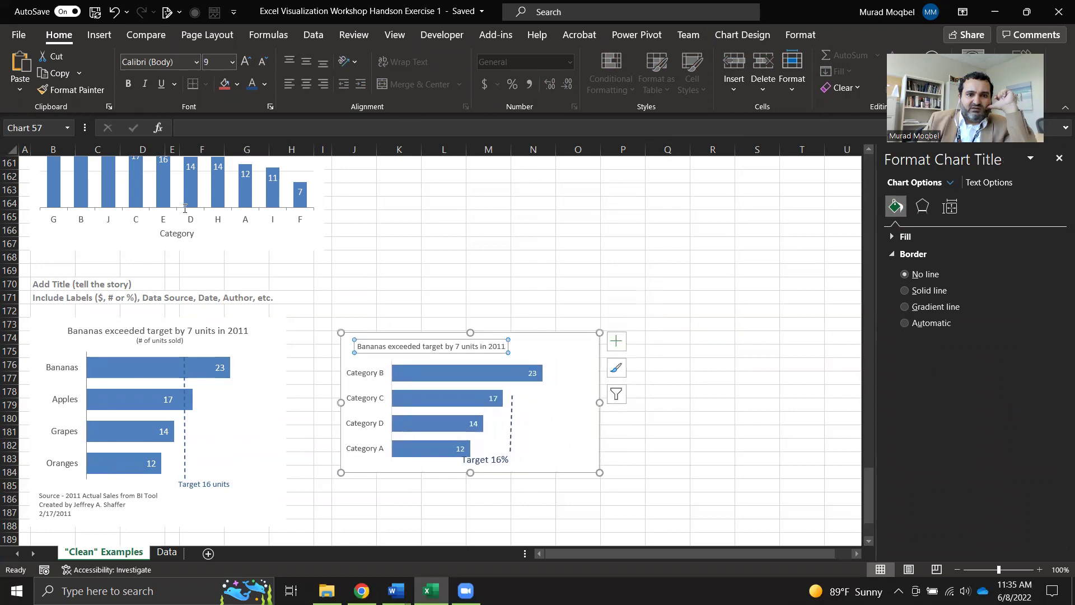
pyautogui.click(246, 65)
pyautogui.click(245, 64)
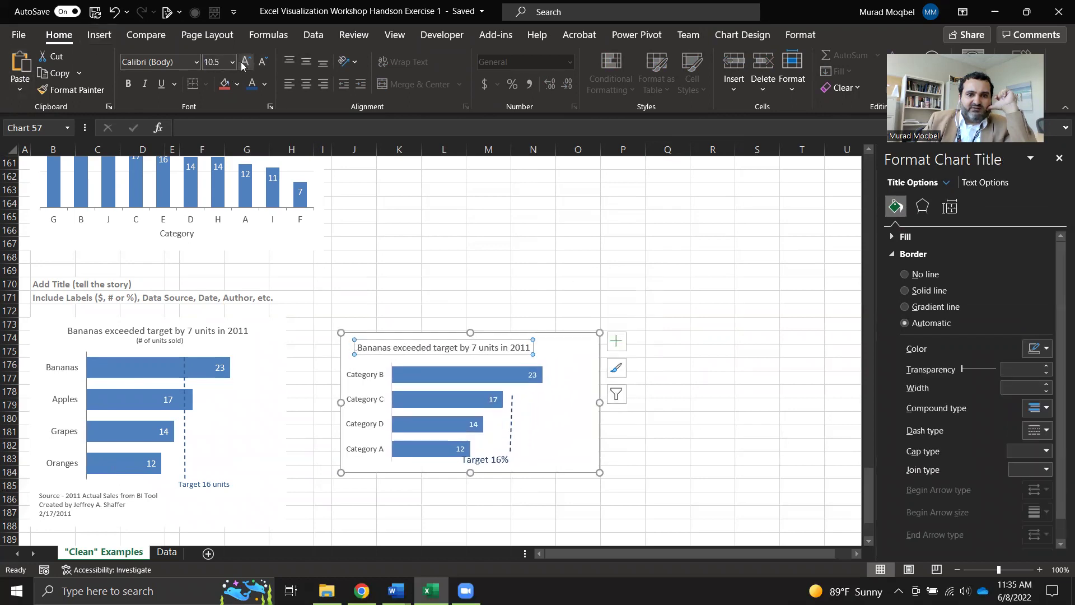
pyautogui.click(244, 64)
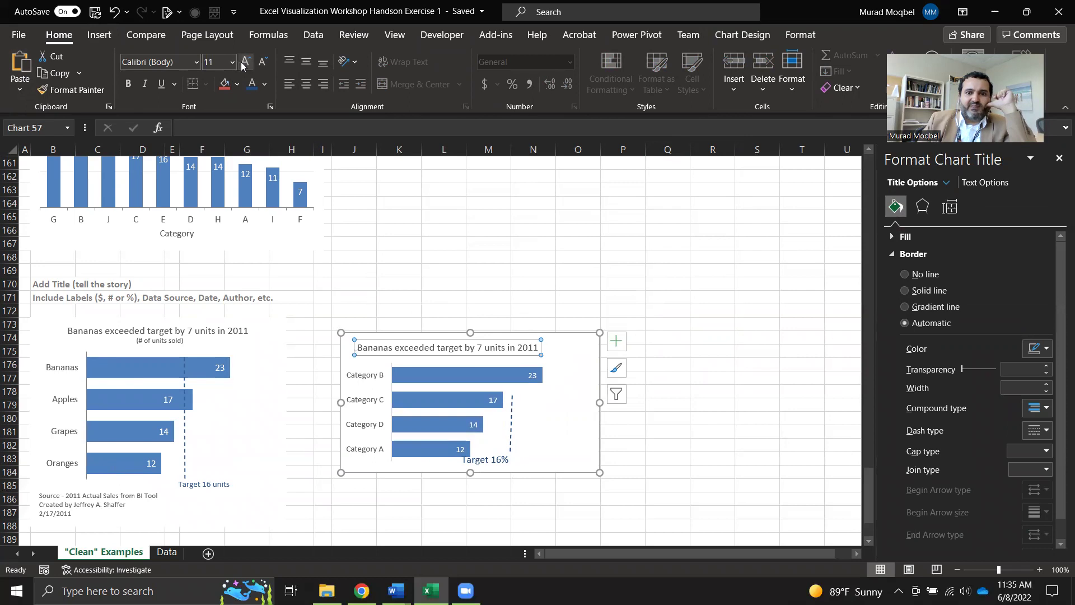
# - Reposition both ends of the dashed target line so it runs vertically from the Category B bar down to the "Target 16%" label
pyautogui.click(511, 432)
pyautogui.moveTo(511, 396); pyautogui.dragTo(487, 371)
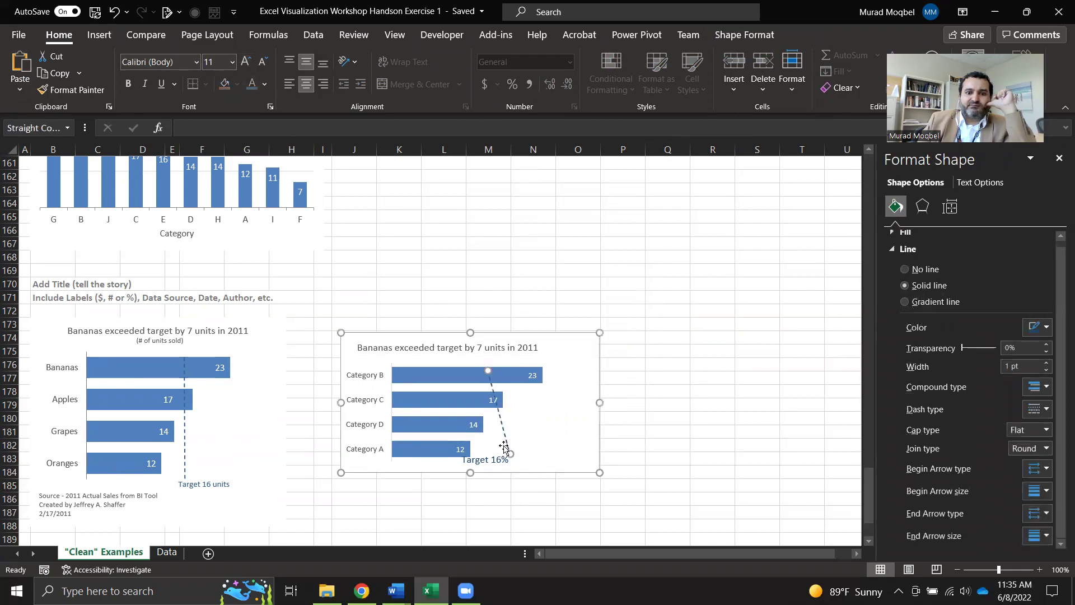
pyautogui.moveTo(510, 454); pyautogui.dragTo(490, 454)
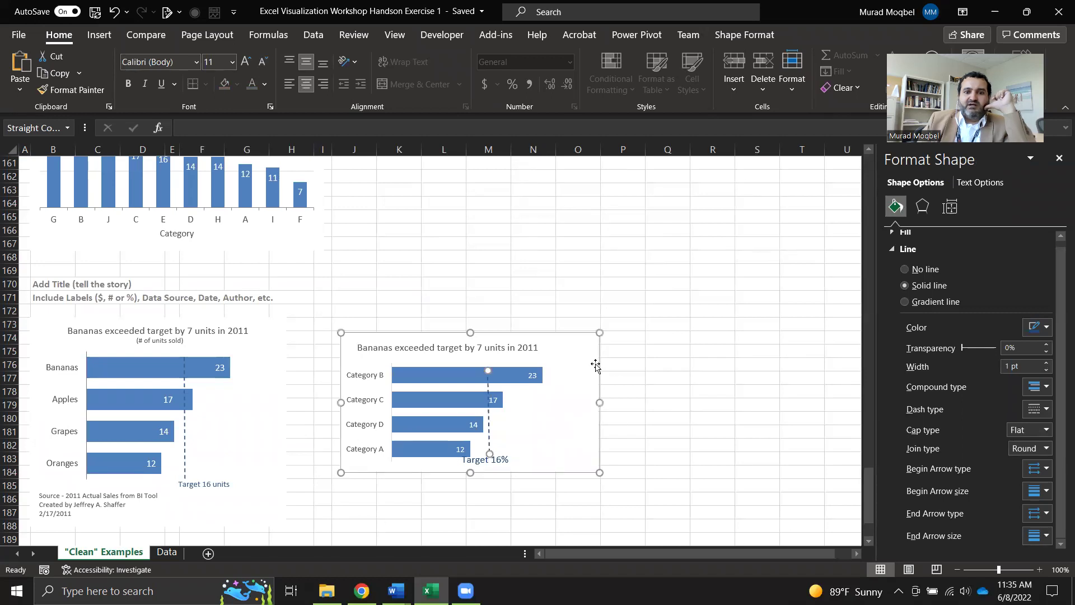
pyautogui.click(591, 423)
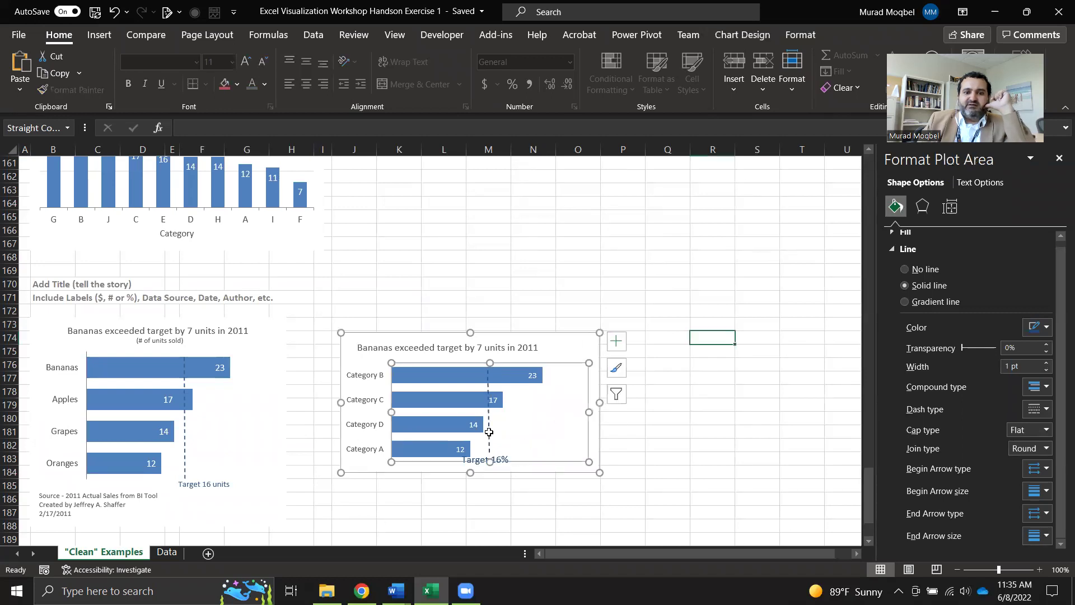
pyautogui.click(487, 449)
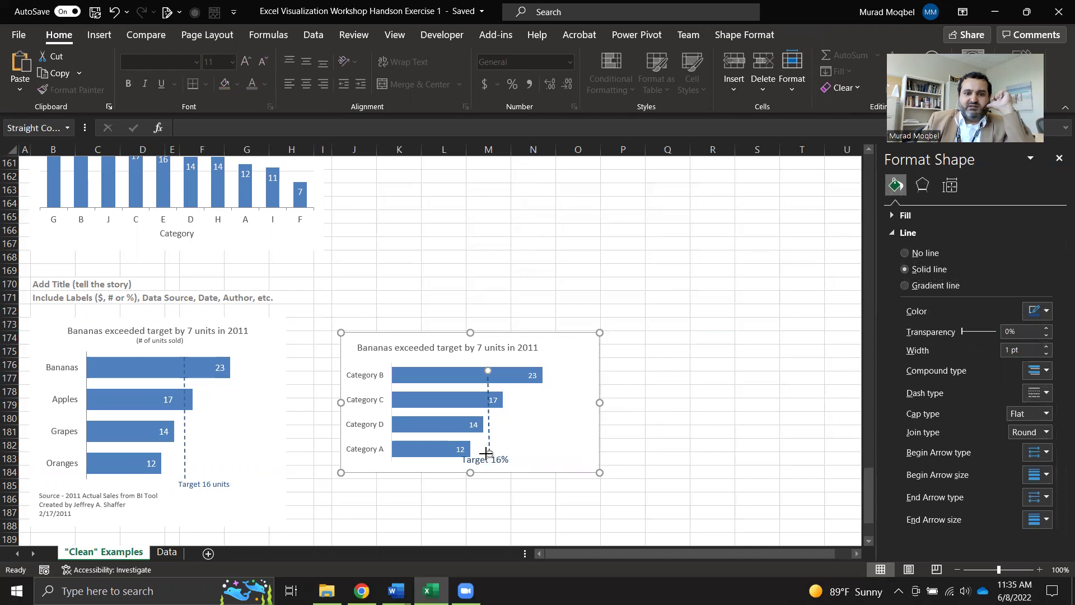
pyautogui.moveTo(486, 453); pyautogui.dragTo(484, 455)
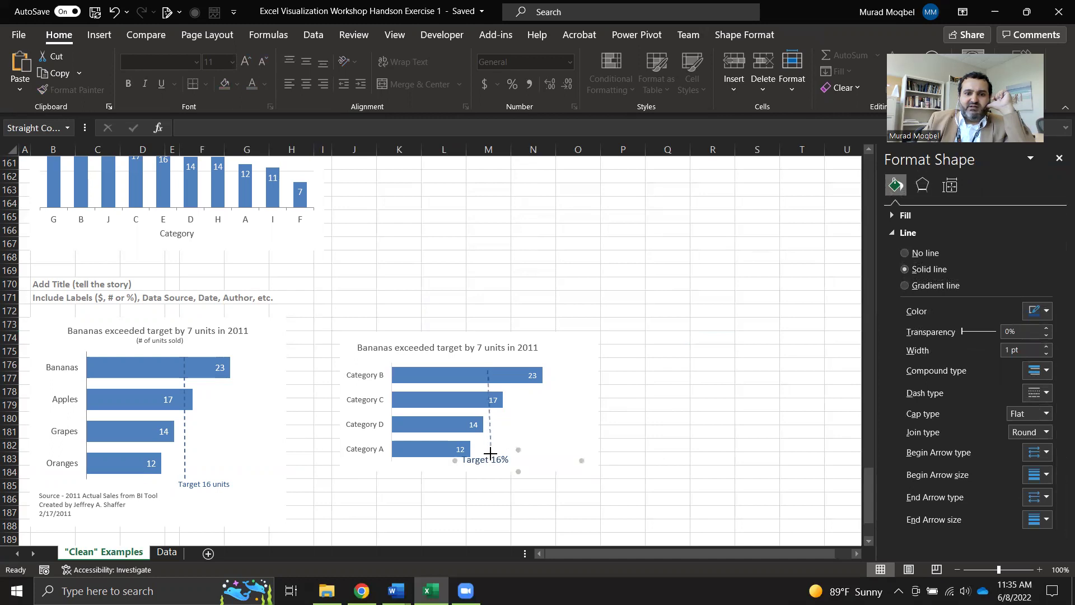
pyautogui.moveTo(487, 452); pyautogui.dragTo(489, 455)
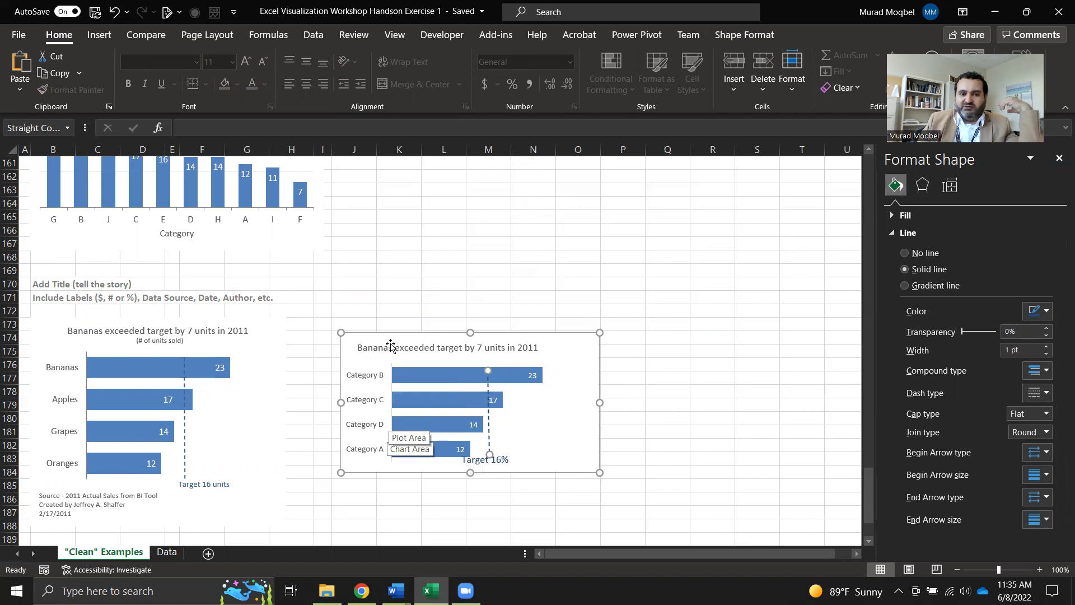
# - Change the titled bar chart's data range to the fruit table in B14:C17 on the Data sheet
pyautogui.click(167, 553)
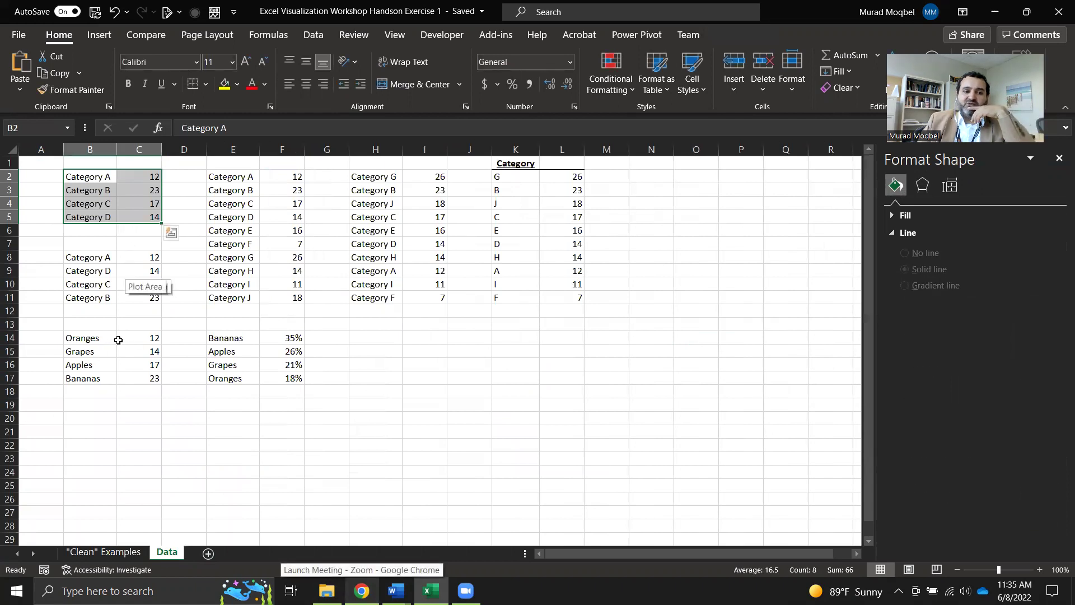
pyautogui.click(104, 552)
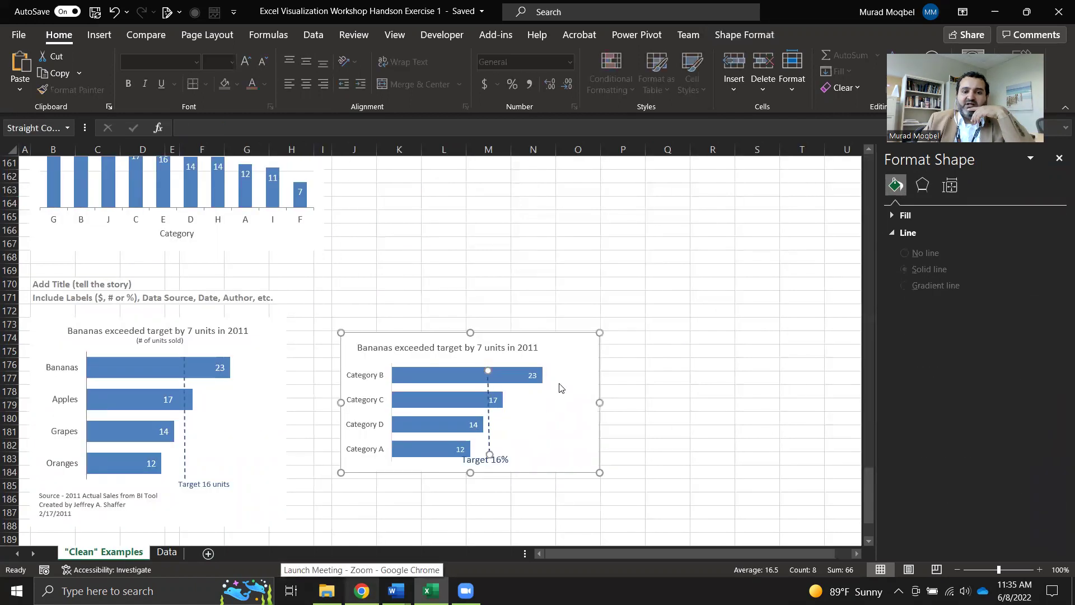
pyautogui.click(572, 341)
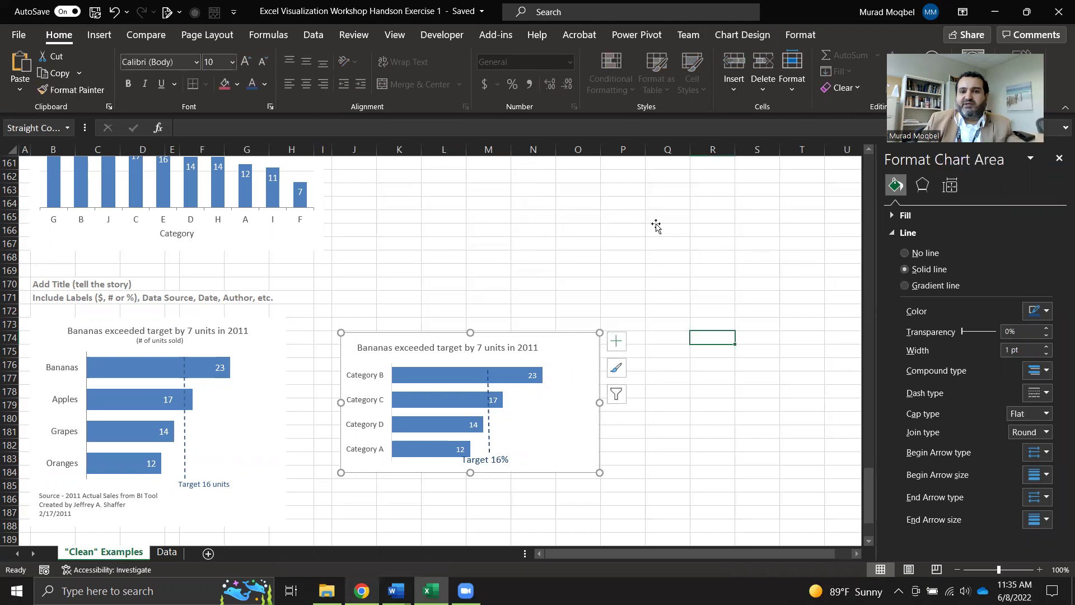
pyautogui.click(750, 30)
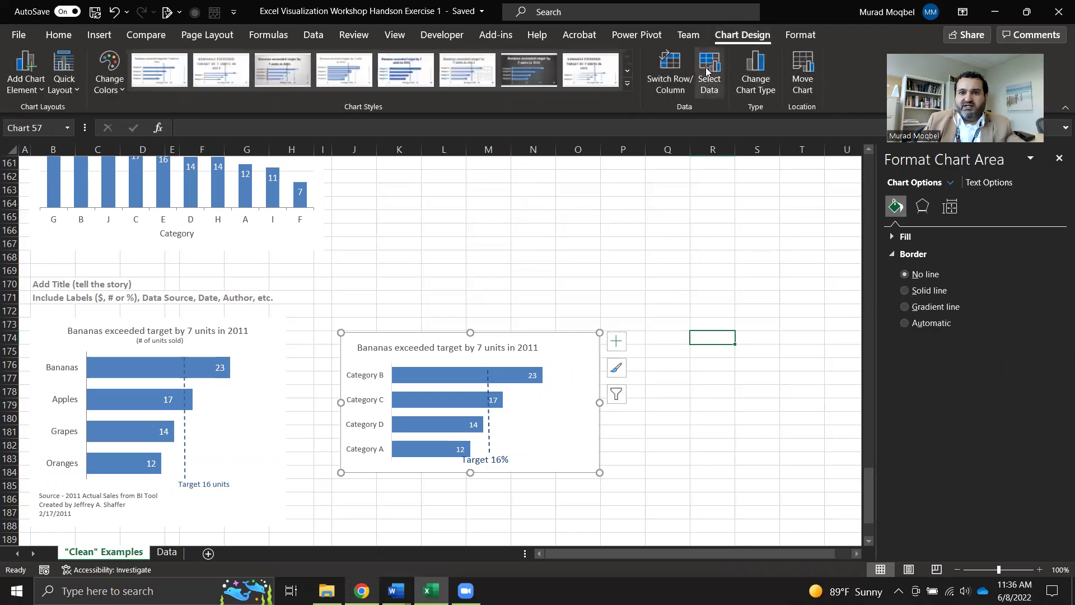
pyautogui.click(718, 71)
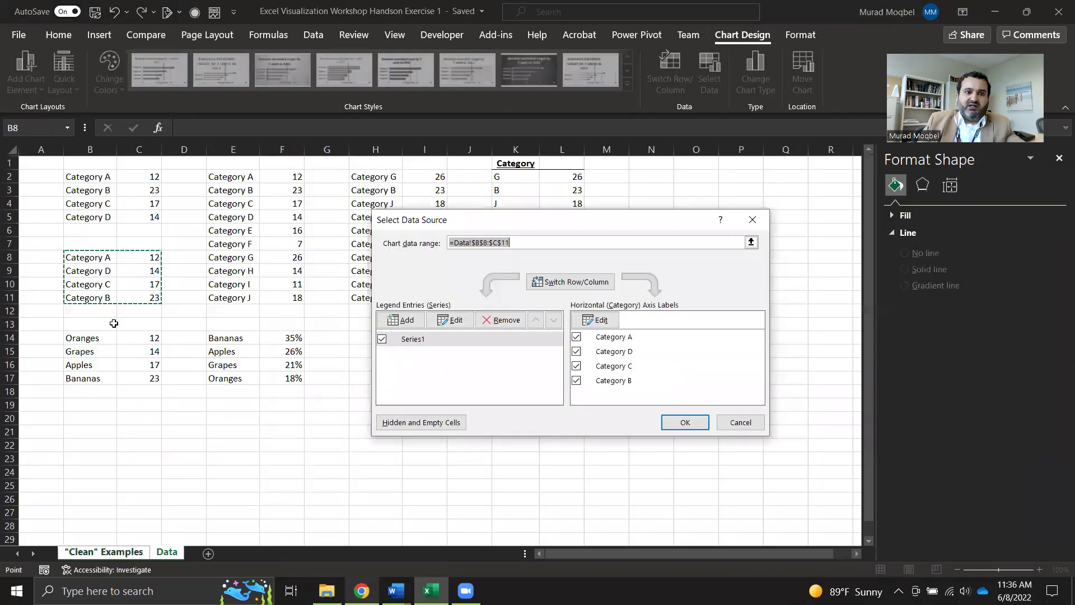
pyautogui.moveTo(87, 339); pyautogui.dragTo(157, 375)
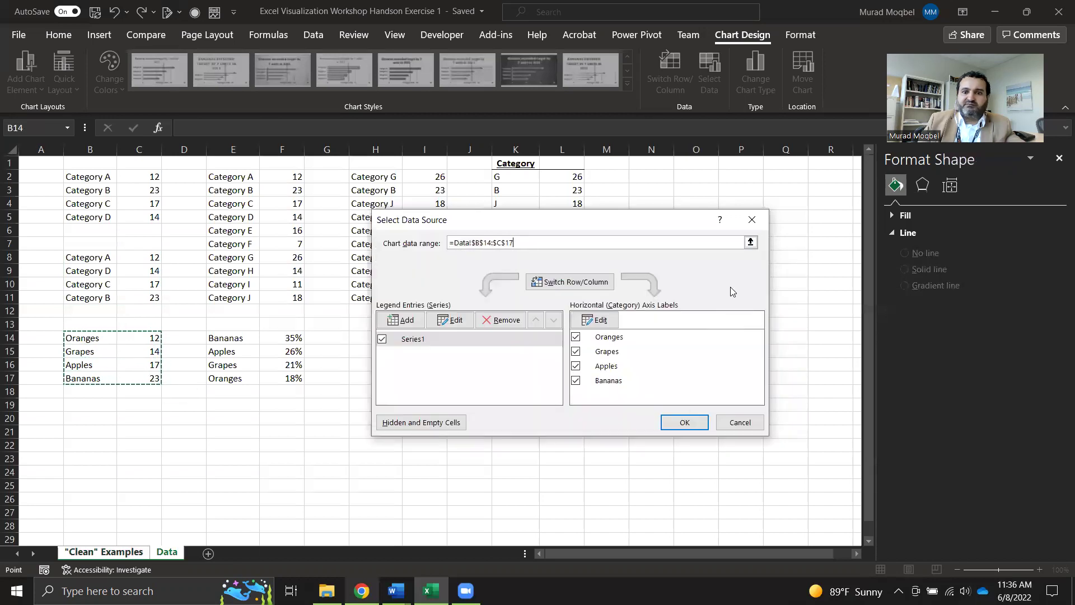
pyautogui.click(682, 425)
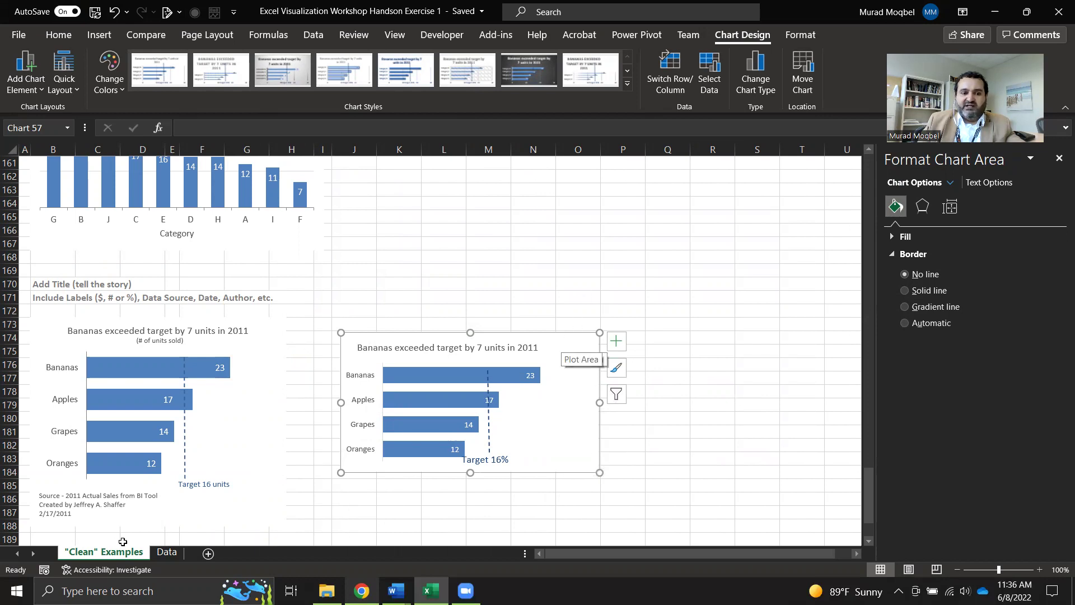
# - Copy the source, author and date text box from the example chart into the fruit bar chart
pyautogui.click(39, 495)
pyautogui.moveTo(39, 496); pyautogui.dragTo(72, 514)
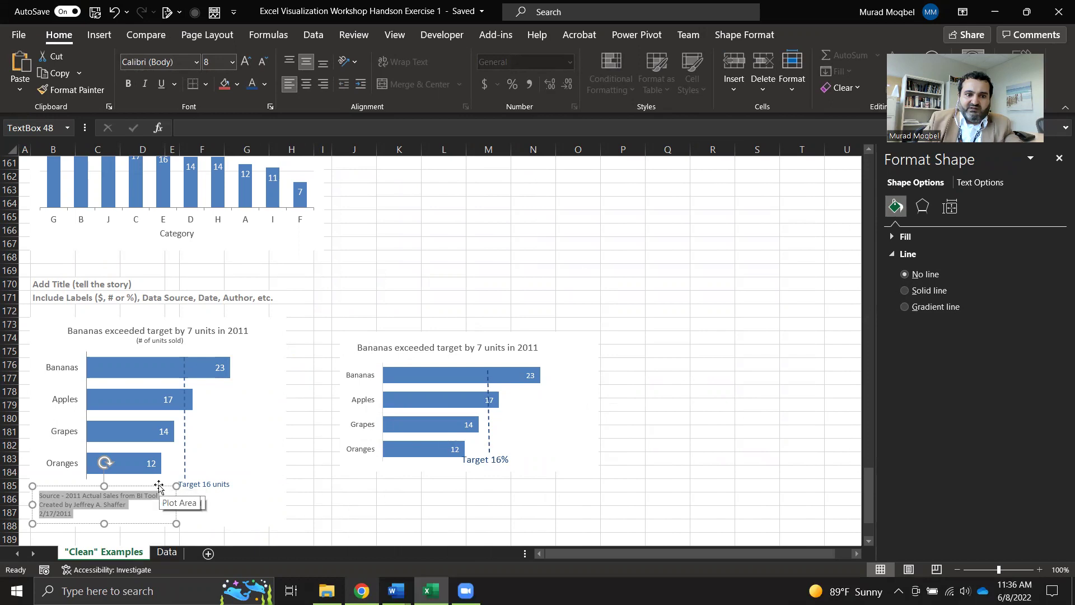
pyautogui.click(176, 485)
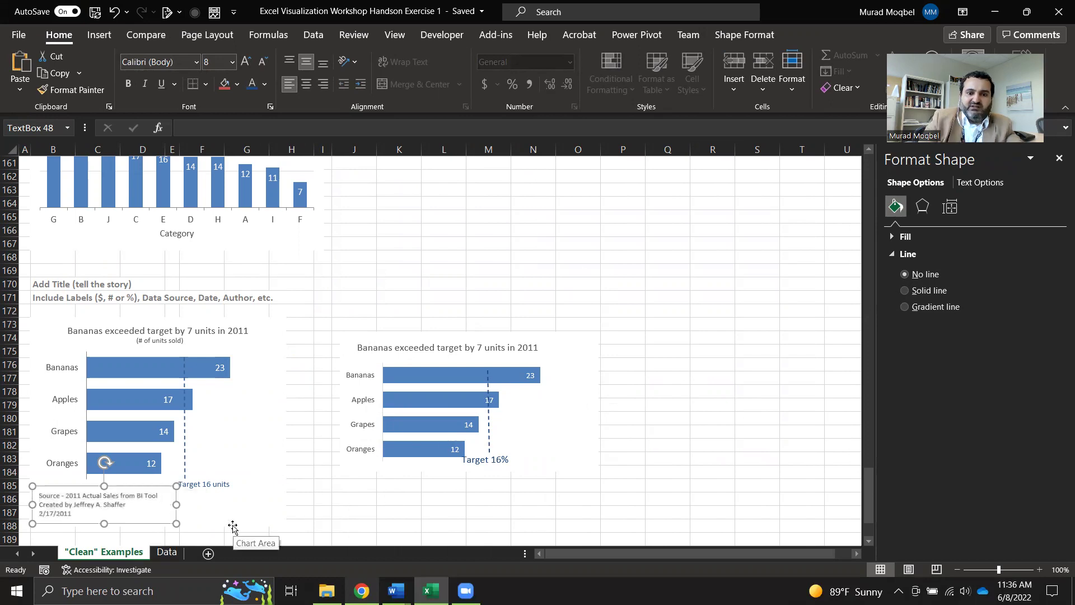
pyautogui.click(579, 450)
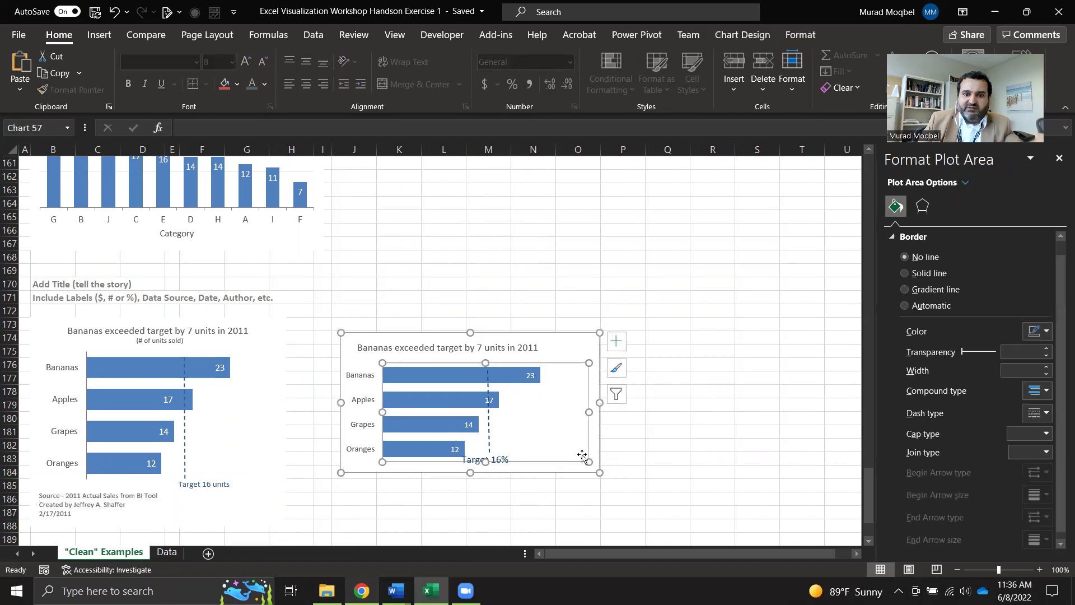
pyautogui.click(577, 470)
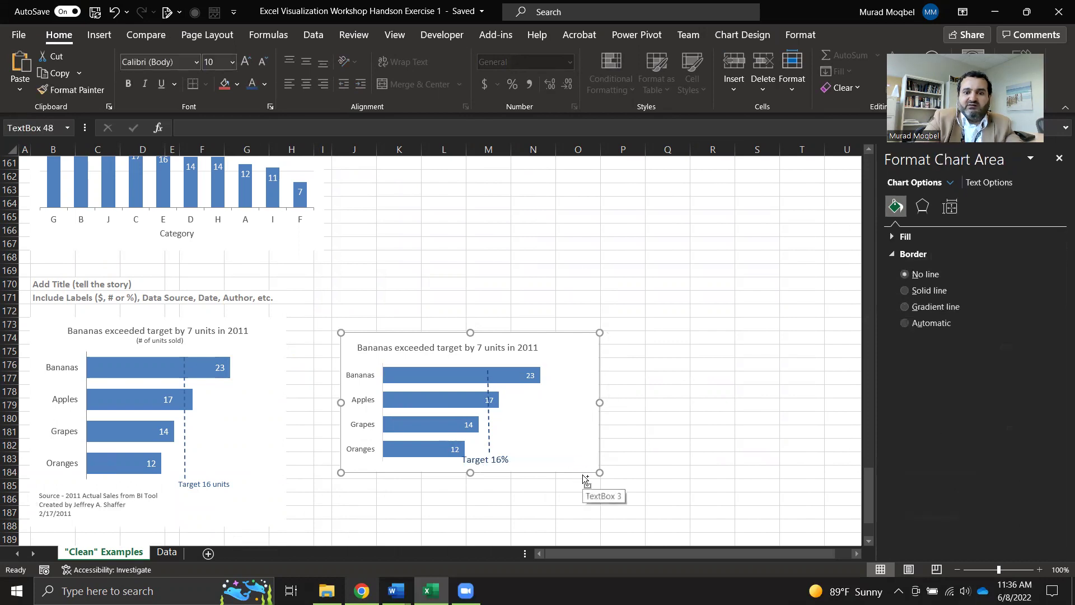
pyautogui.hotkey('ctrl', 'v')
# - Fit the pasted source note into the empty area beside the Grapes and Oranges bars and move the chart up to start at row 170
pyautogui.moveTo(498, 374); pyautogui.dragTo(641, 402)
pyautogui.moveTo(458, 394); pyautogui.dragTo(555, 369)
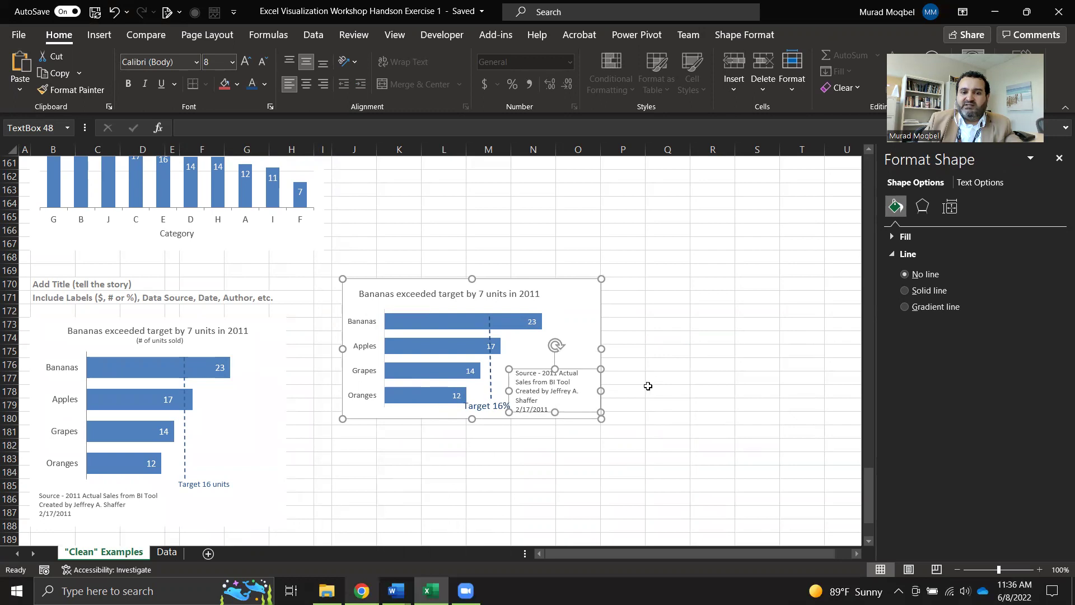
pyautogui.click(583, 284)
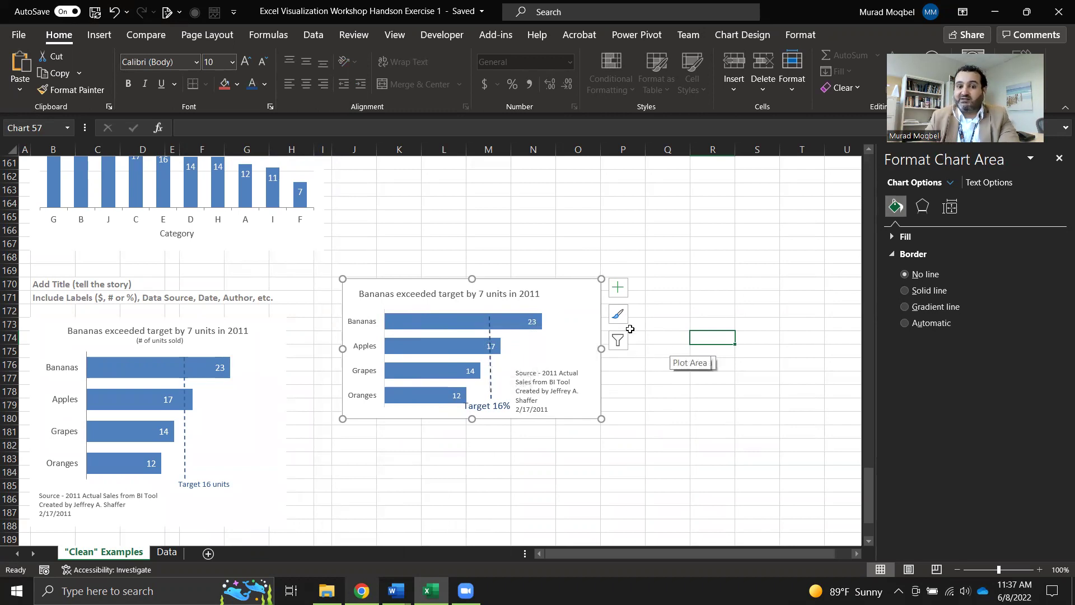
pyautogui.click(612, 249)
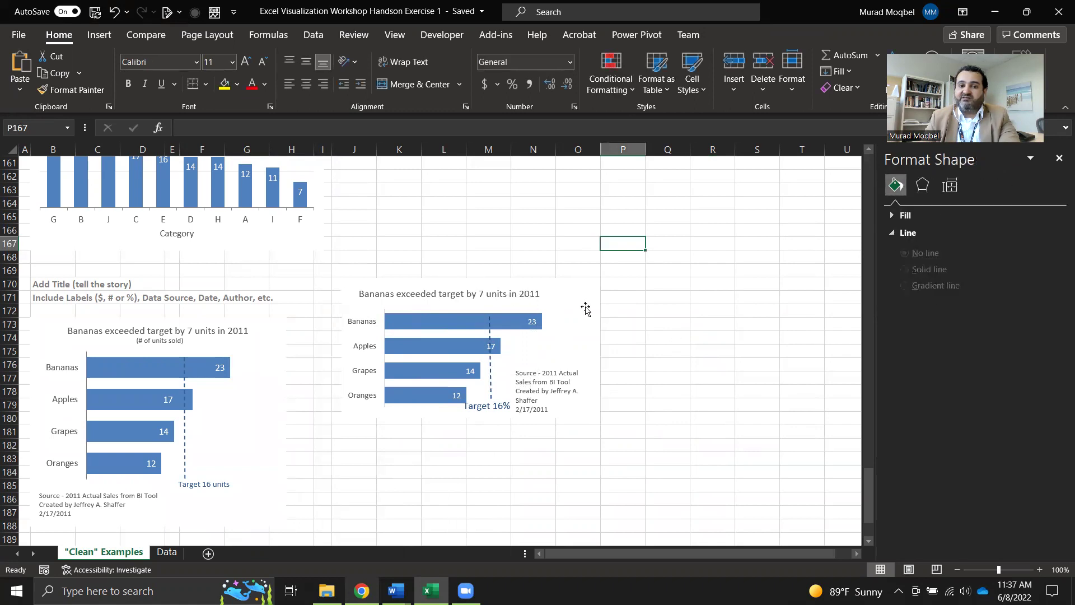